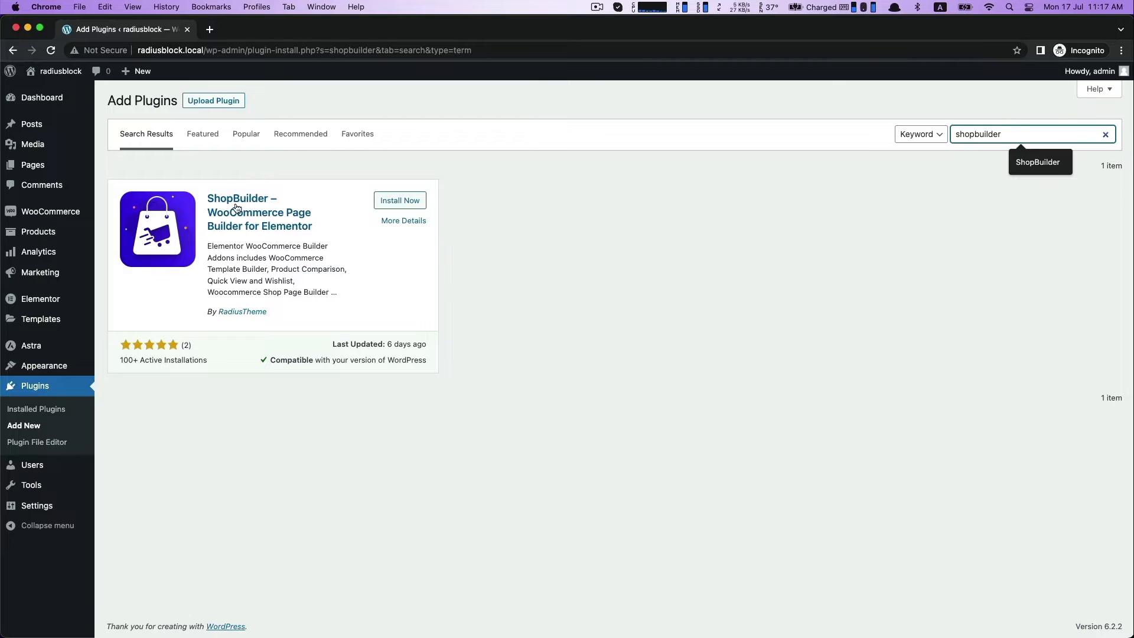
Install and activate the ShopBuilder plugin by RadiusTheme, and check that Elementor and WooCommerce are also installed.
{"action": "left_click_drag", "start_coordinate": [206, 311], "coordinate": [285, 317]}
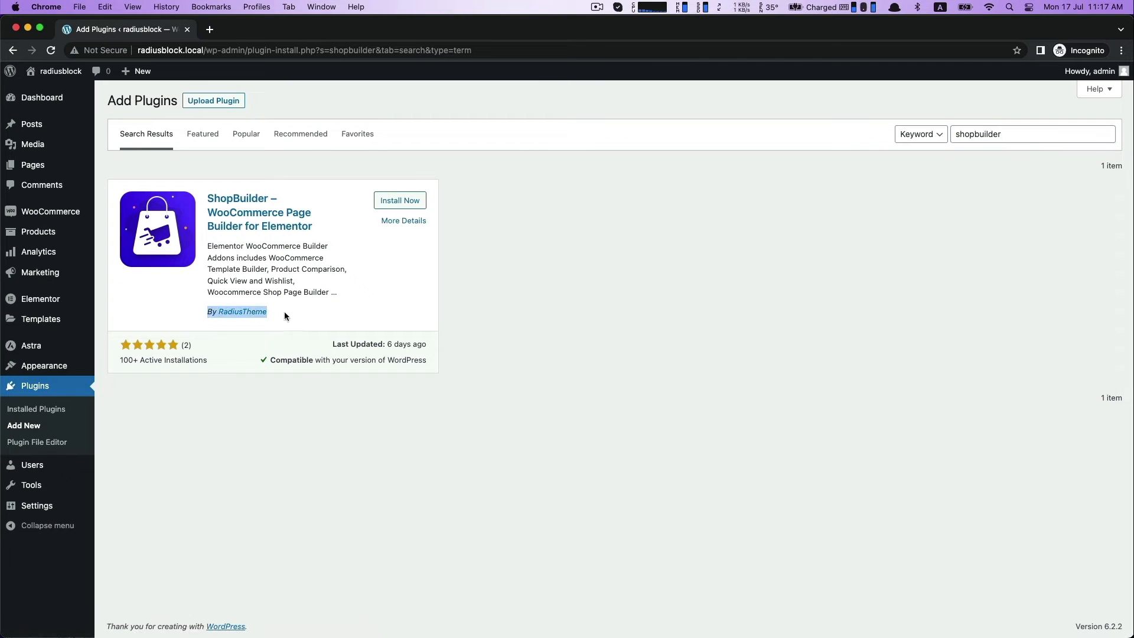
{"action": "left_click", "coordinate": [267, 335]}
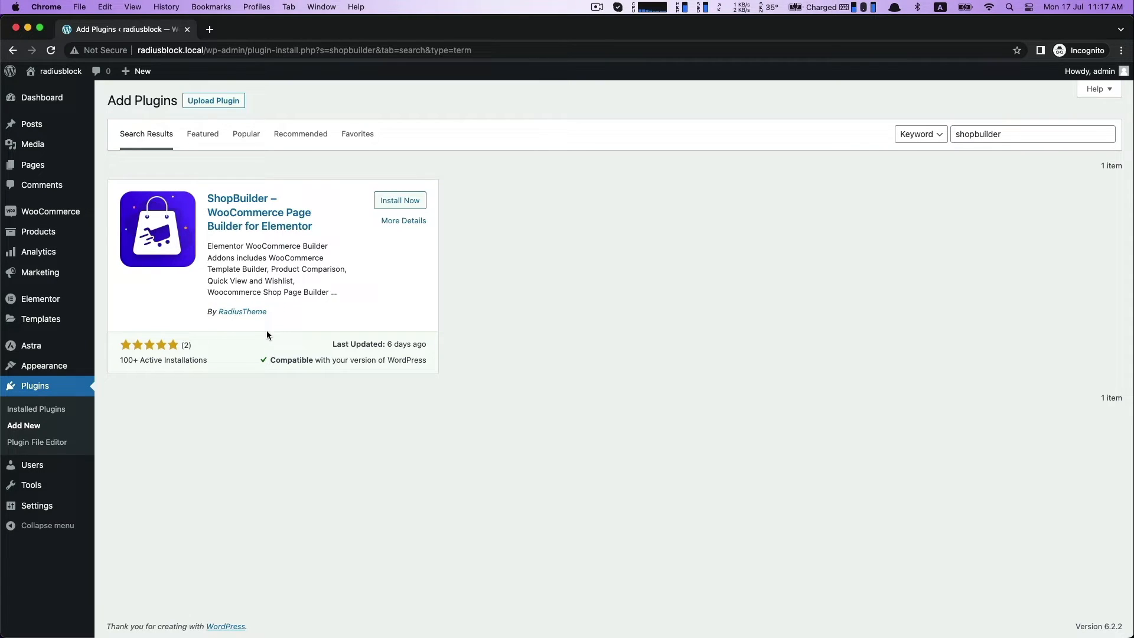
{"action": "left_click", "coordinate": [393, 202]}
{"action": "left_click", "coordinate": [409, 208]}
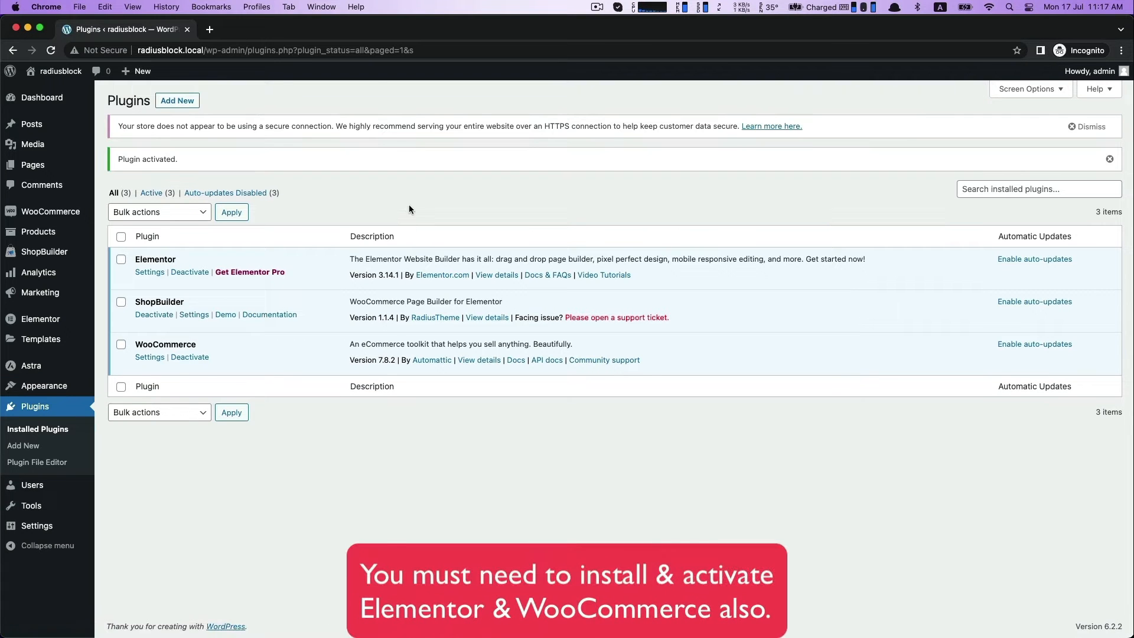
{"action": "double_click", "coordinate": [136, 260]}
{"action": "double_click", "coordinate": [176, 346]}
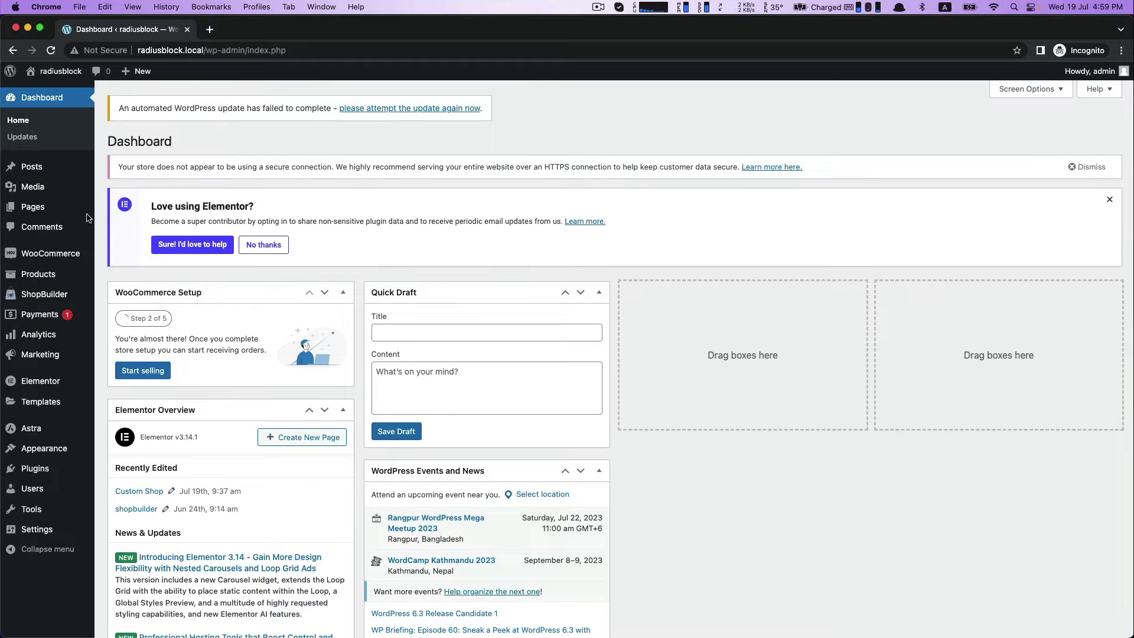
Create a new ShopBuilder template named "Products Details Page Design" with the template type Product Page.
{"action": "mouse_move", "coordinate": [47, 294]}
{"action": "left_click", "coordinate": [135, 301]}
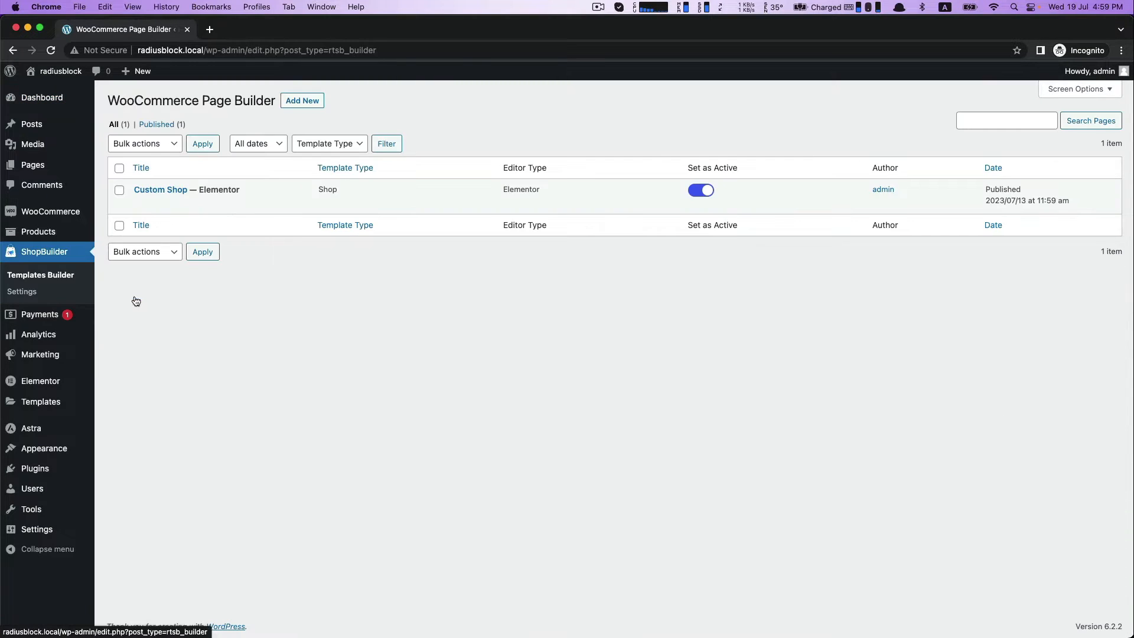
{"action": "left_click", "coordinate": [287, 104]}
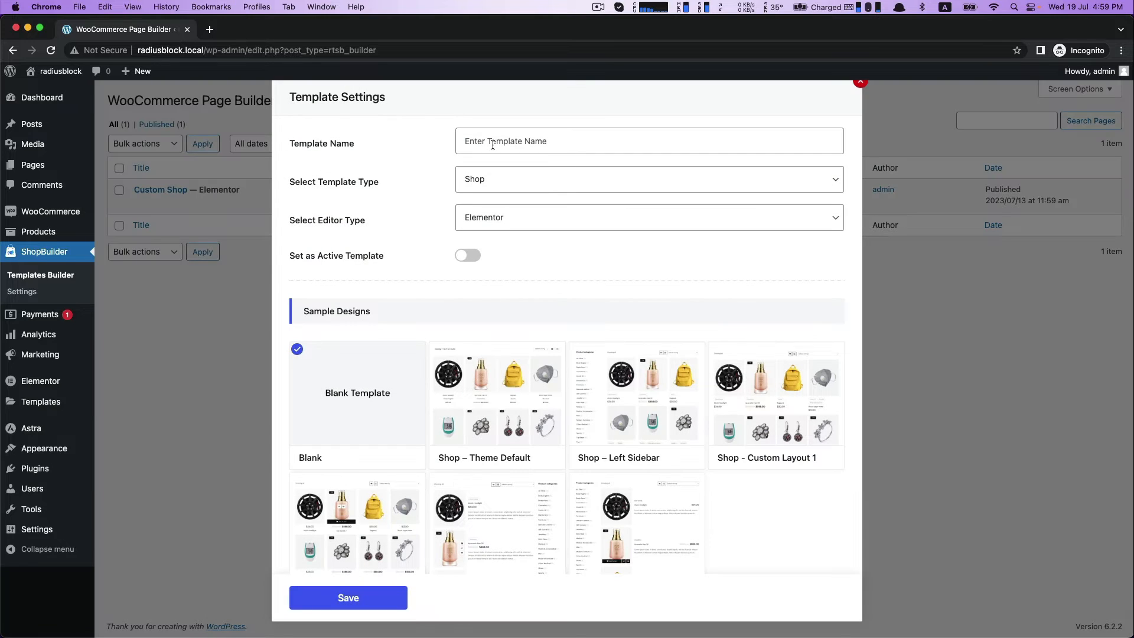
{"action": "left_click", "coordinate": [493, 144]}
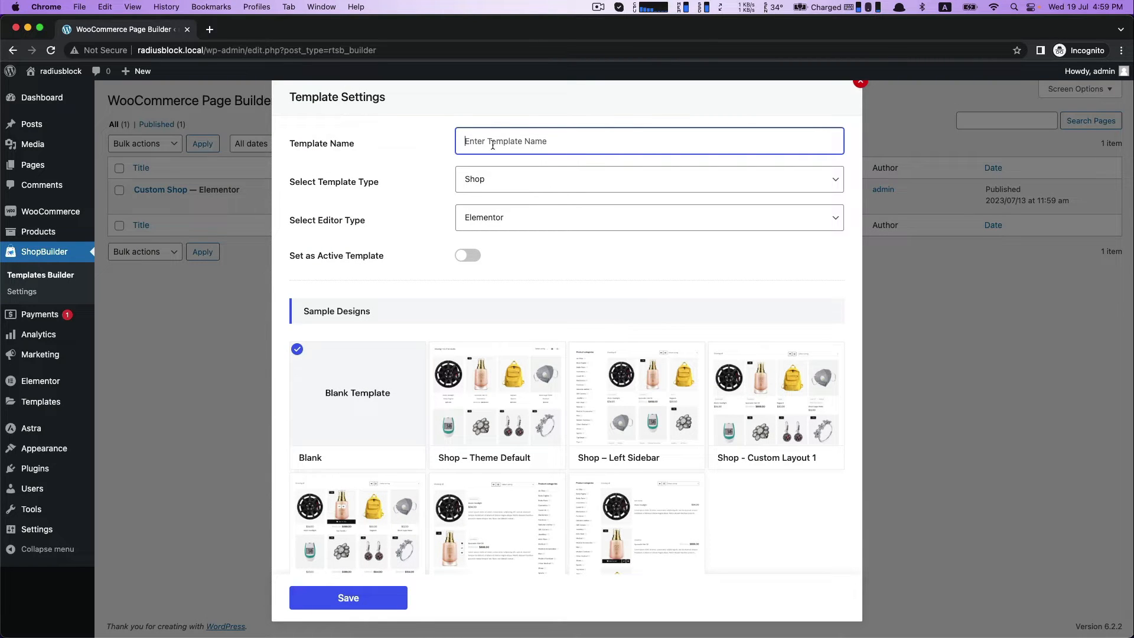
{"action": "type", "text": "Products Details Page Design"}
{"action": "left_click", "coordinate": [464, 179]}
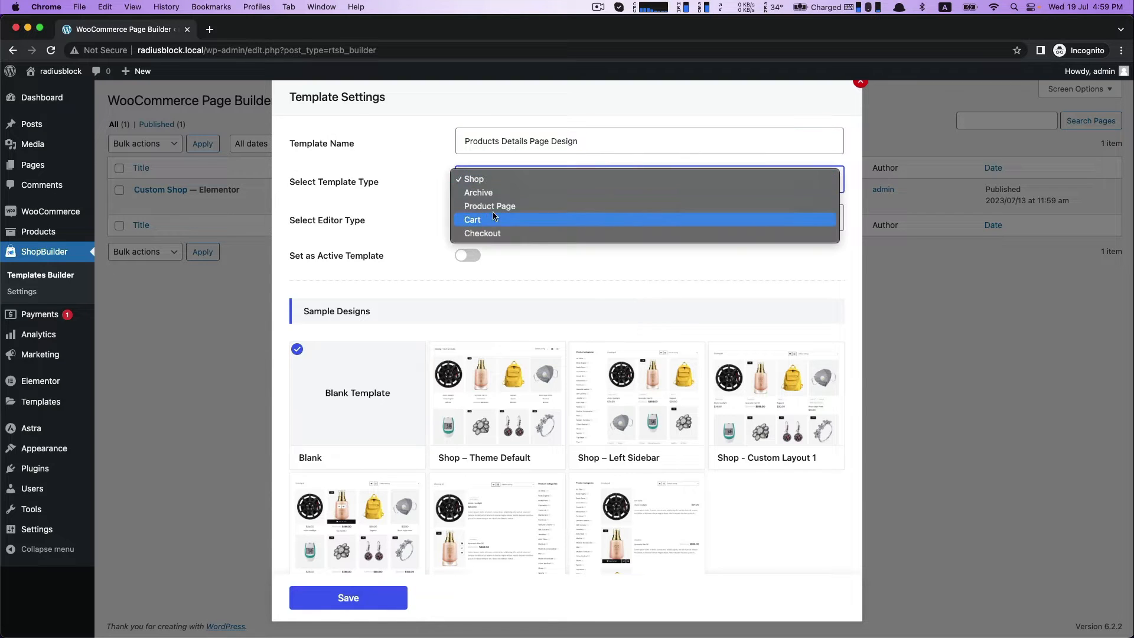
{"action": "left_click", "coordinate": [499, 207]}
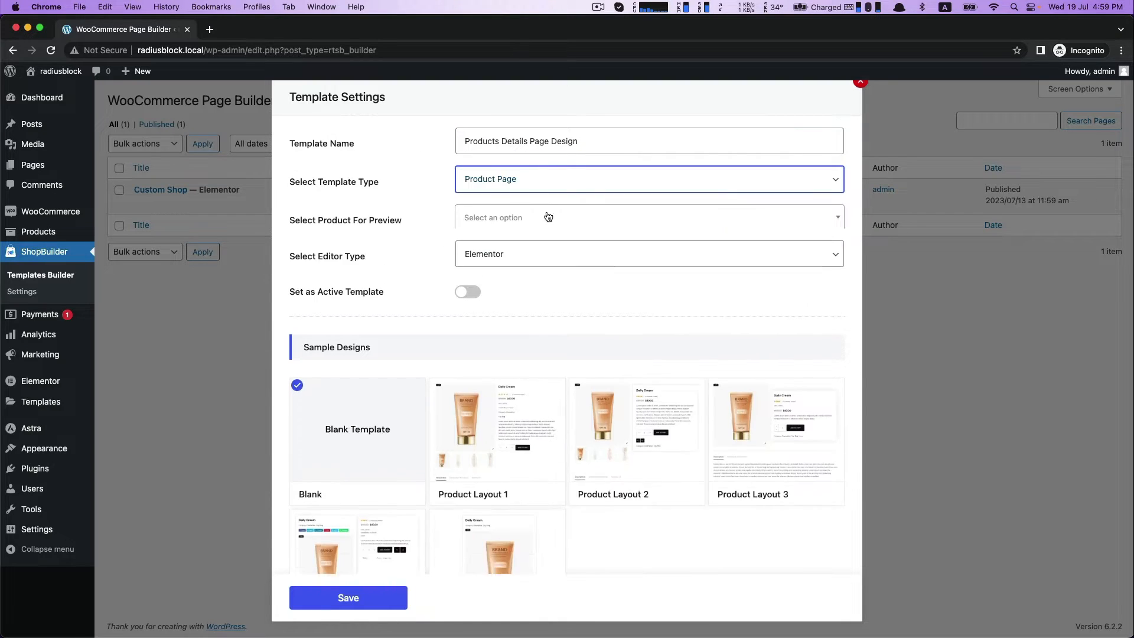
Choose Mens T Shirt 3 as the preview product and set the template as active.
{"action": "left_click", "coordinate": [507, 218]}
{"action": "type", "text": "T shirt"}
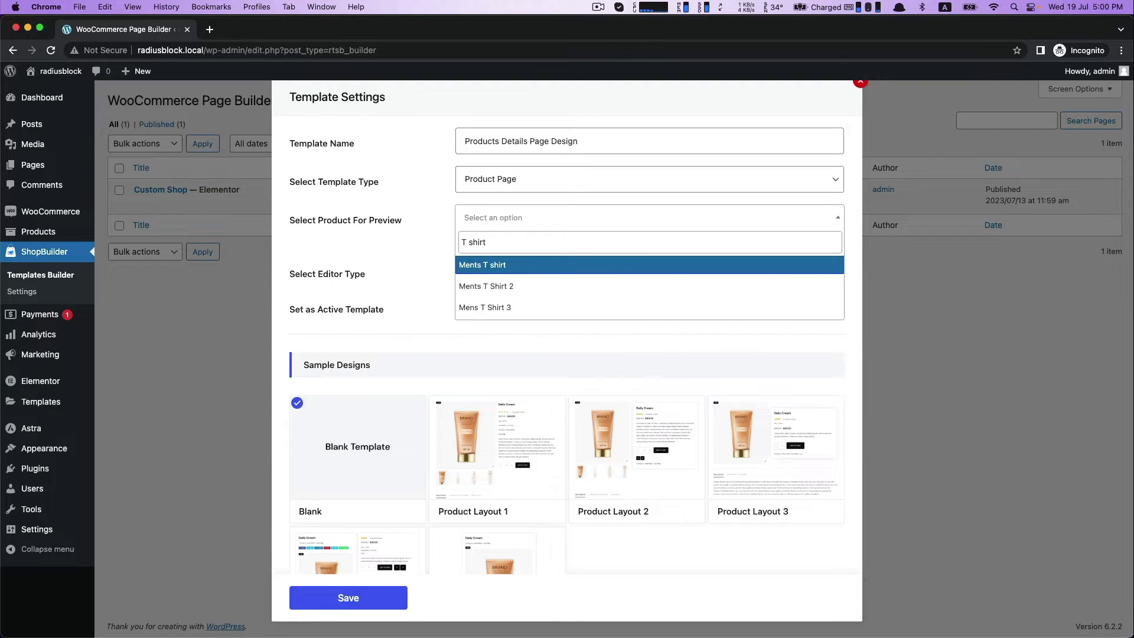
{"action": "left_click", "coordinate": [487, 307]}
{"action": "scroll", "coordinate": [542, 293], "scroll_direction": "down", "scroll_amount": 1}
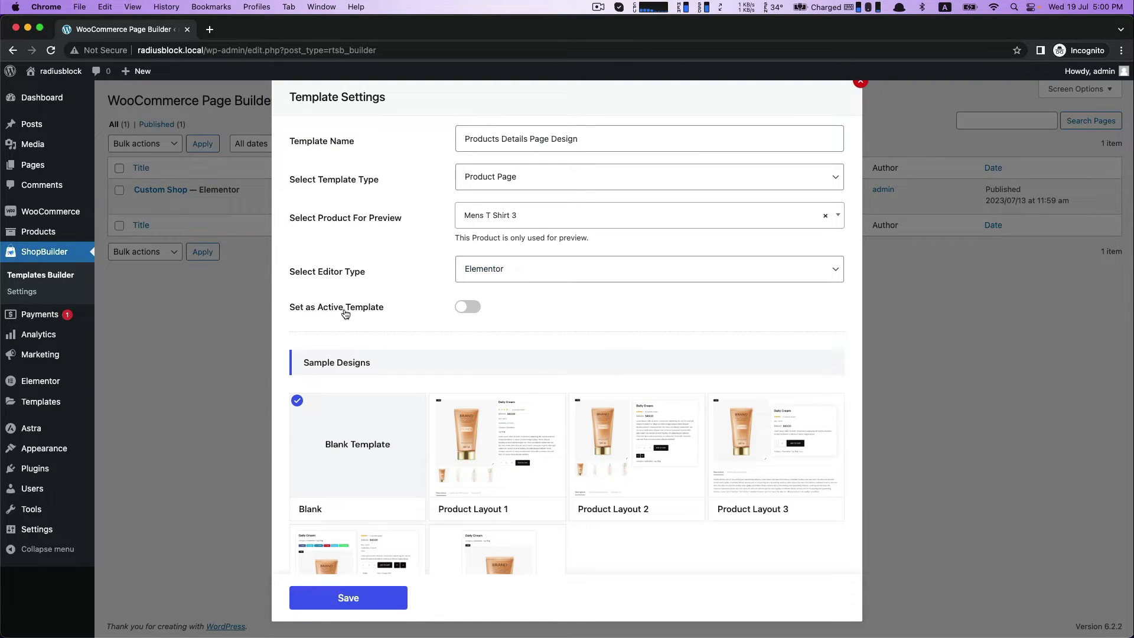
{"action": "left_click", "coordinate": [478, 311]}
Keep the Blank sample design, save the template and open it for editing in Elementor.
{"action": "scroll", "coordinate": [520, 313], "scroll_direction": "down", "scroll_amount": 2}
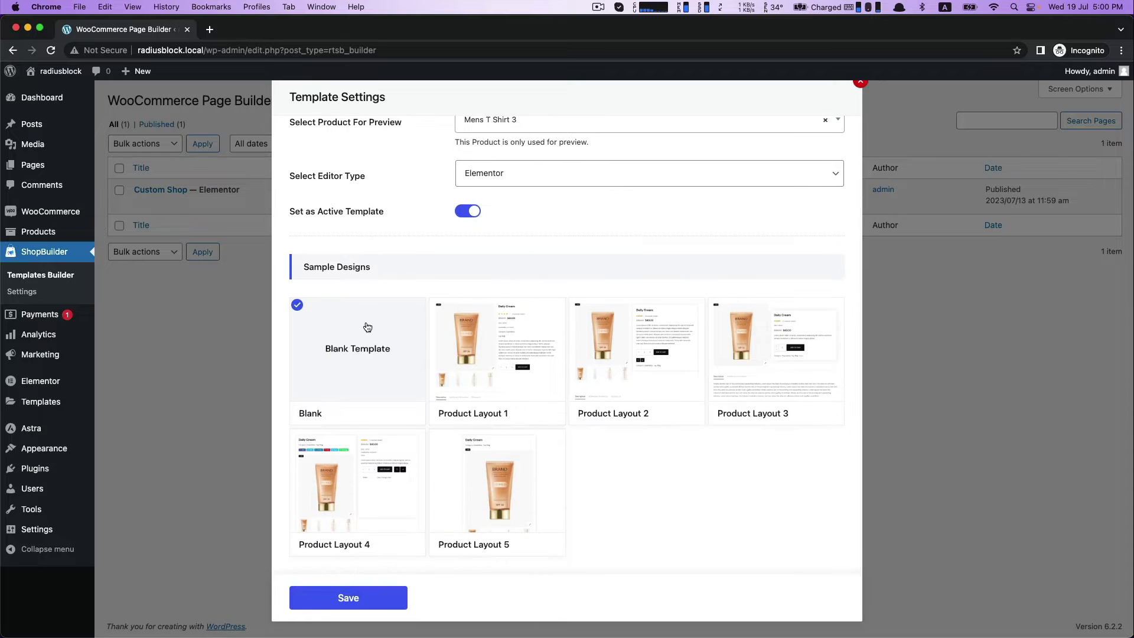
{"action": "mouse_move", "coordinate": [522, 324]}
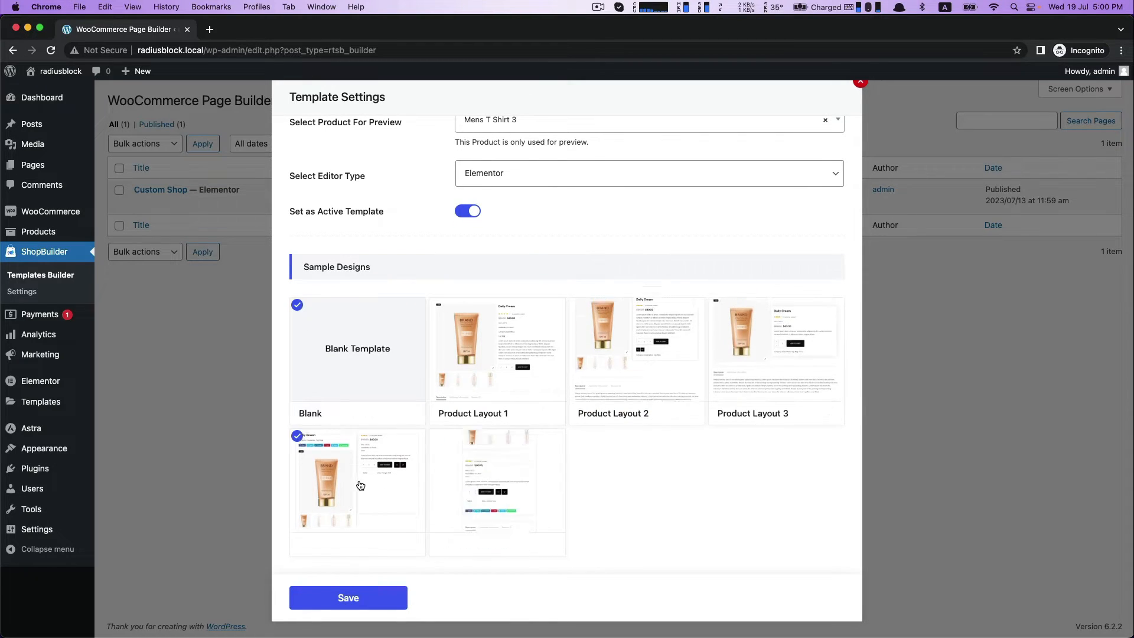
{"action": "left_click", "coordinate": [364, 598]}
{"action": "left_click", "coordinate": [760, 598]}
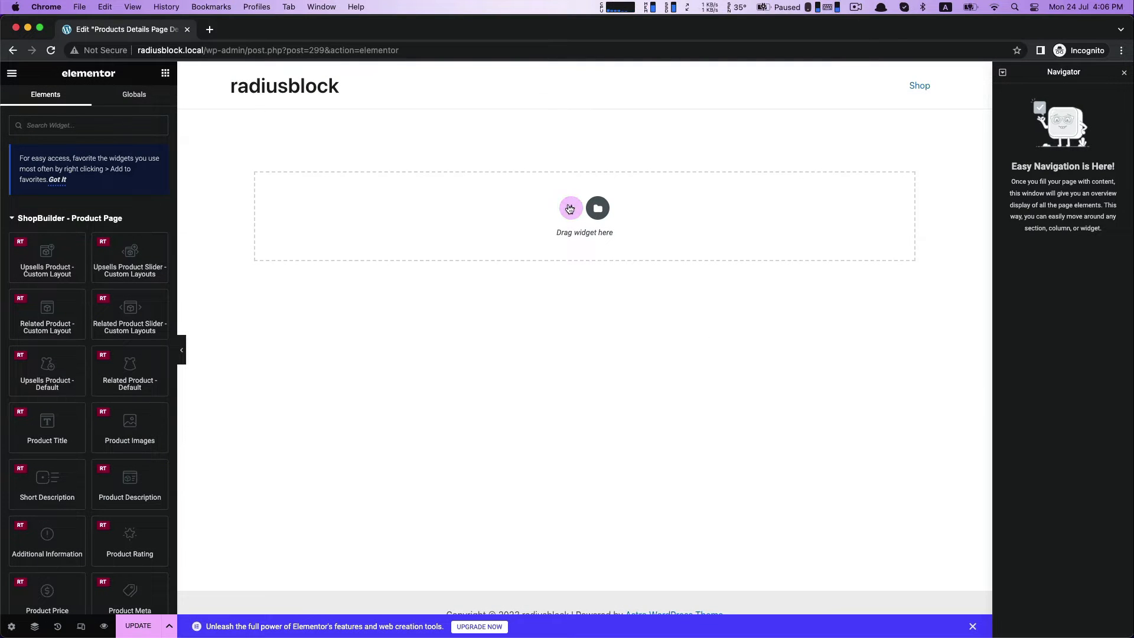
Add a section with two equal columns and place the Product Images widget in its left column.
{"action": "left_click", "coordinate": [572, 208]}
{"action": "left_click", "coordinate": [477, 223]}
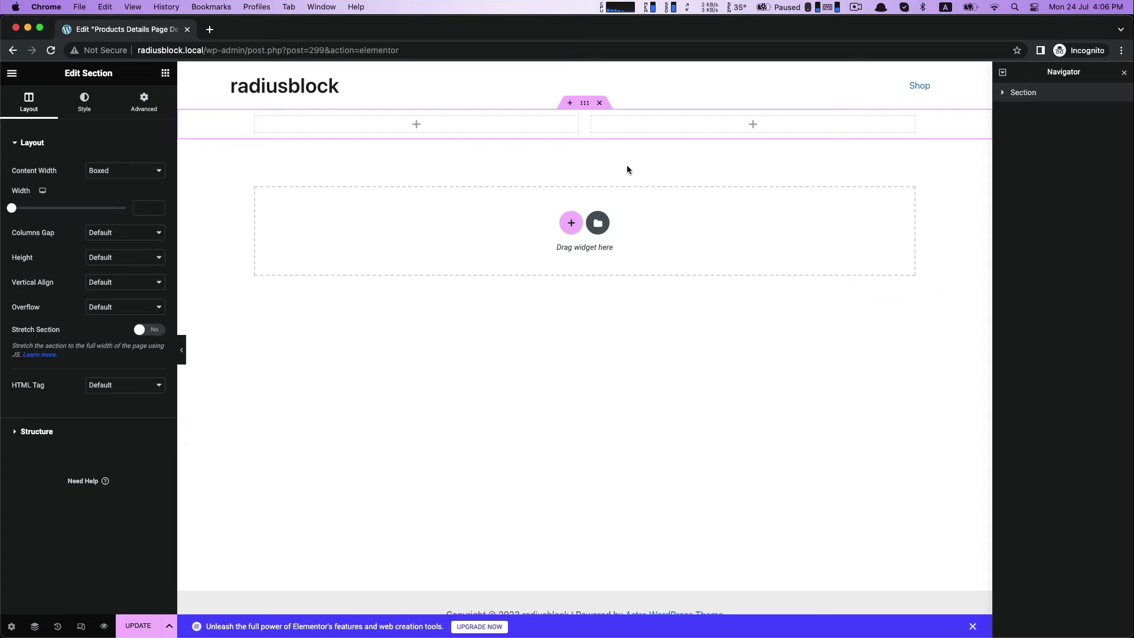
{"action": "left_click", "coordinate": [165, 73]}
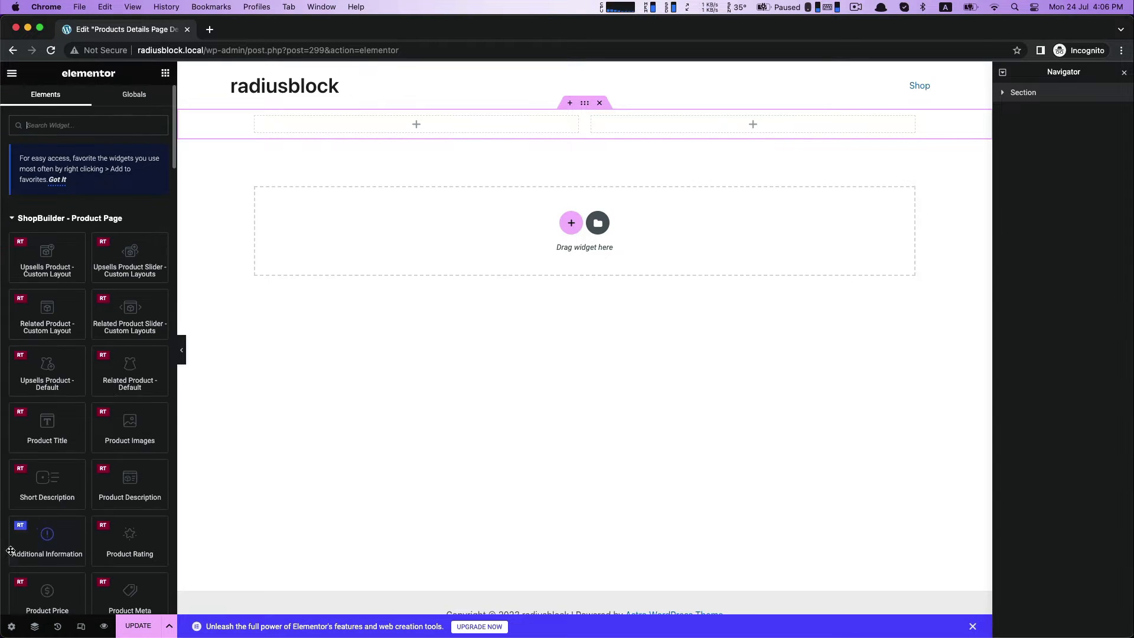
{"action": "left_click_drag", "start_coordinate": [103, 440], "coordinate": [387, 128]}
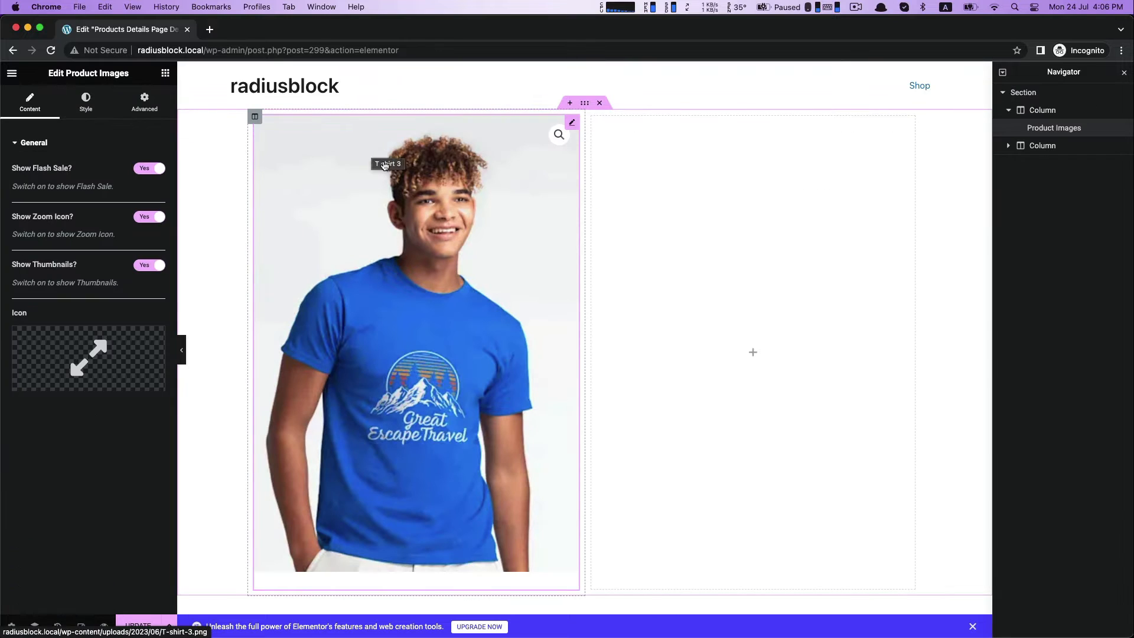
Place the Product Title widget in the right column and the Product Price widget below it.
{"action": "left_click", "coordinate": [754, 353]}
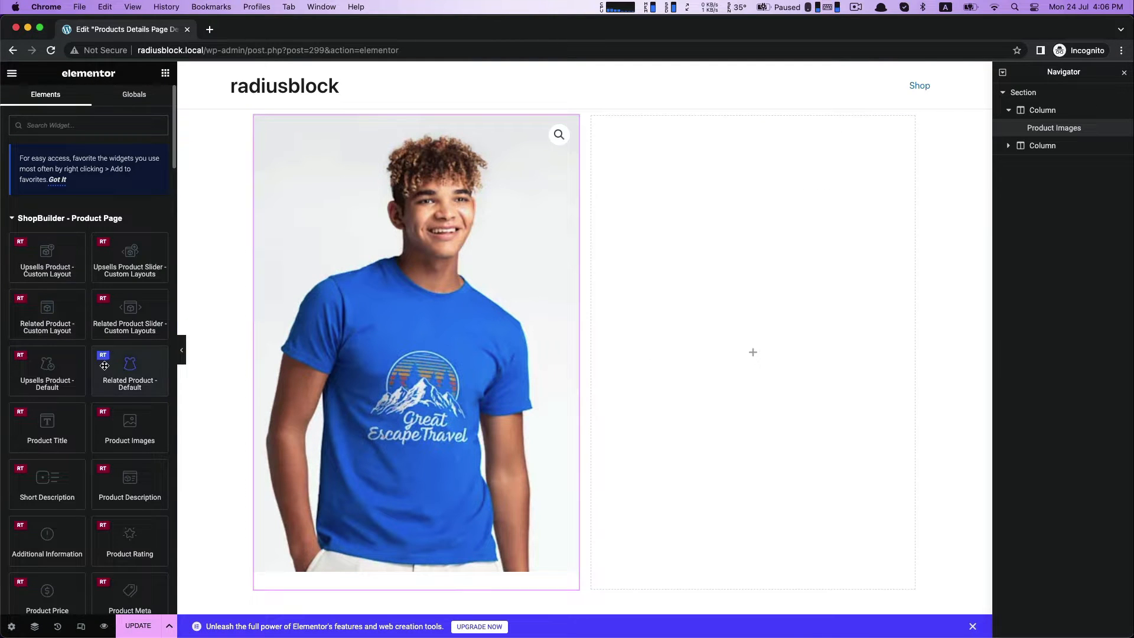
{"action": "left_click_drag", "start_coordinate": [47, 423], "coordinate": [712, 316]}
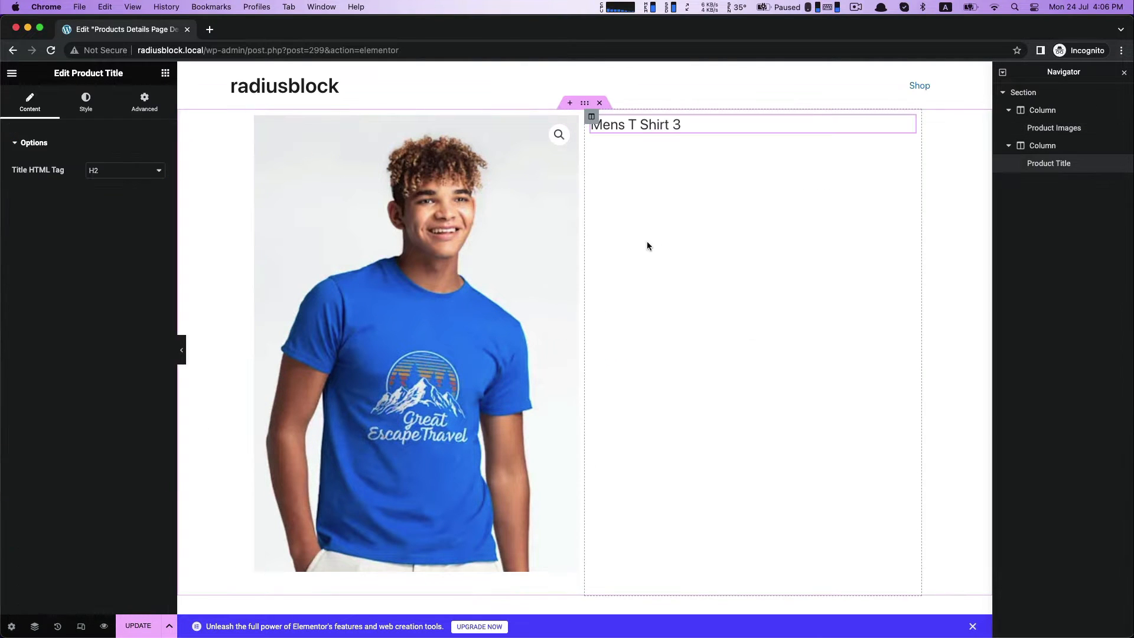
{"action": "left_click", "coordinate": [164, 74]}
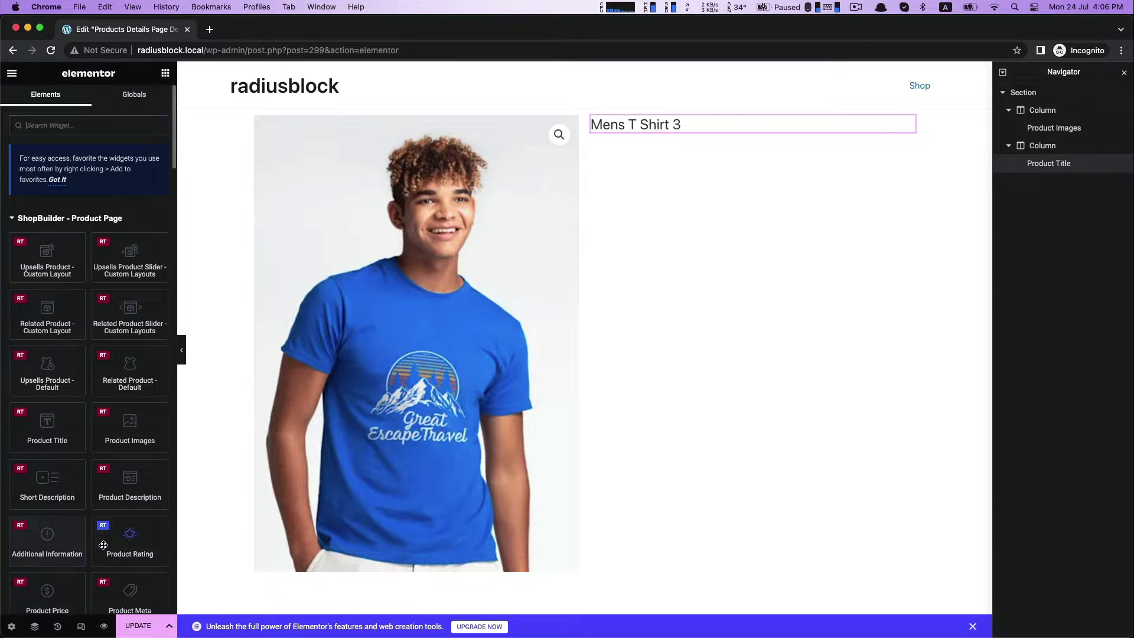
{"action": "scroll", "coordinate": [130, 549], "scroll_direction": "down", "scroll_amount": 3}
{"action": "left_click_drag", "start_coordinate": [47, 505], "coordinate": [722, 140]}
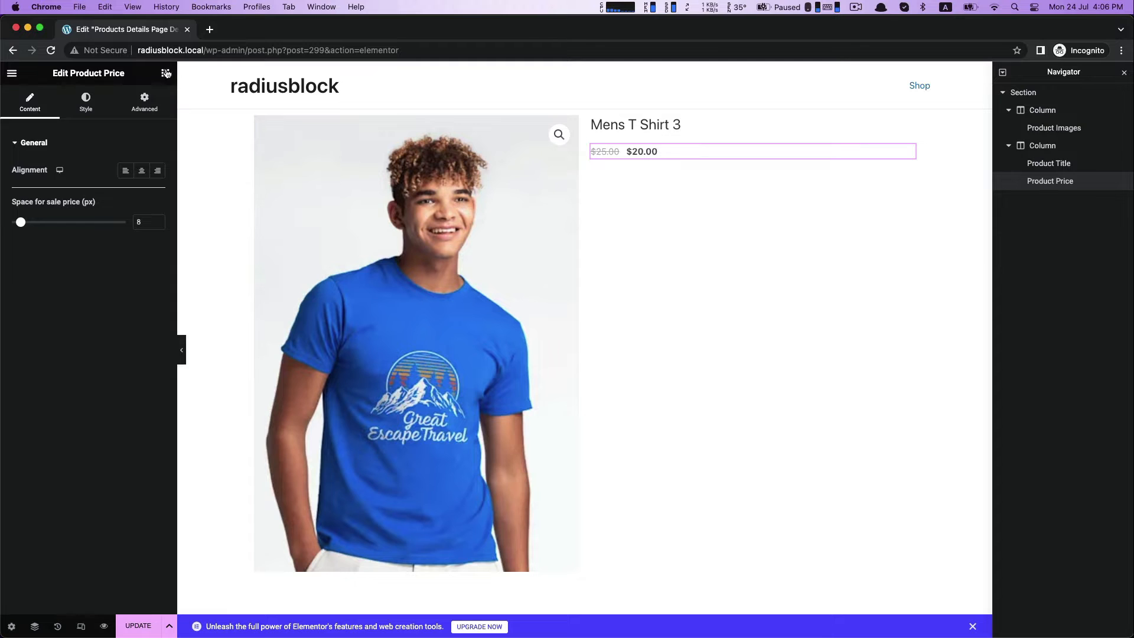
Add the Product Rating widget below the price and the Short Description widget below the rating.
{"action": "left_click", "coordinate": [165, 73]}
{"action": "scroll", "coordinate": [76, 465], "scroll_direction": "down", "scroll_amount": 5}
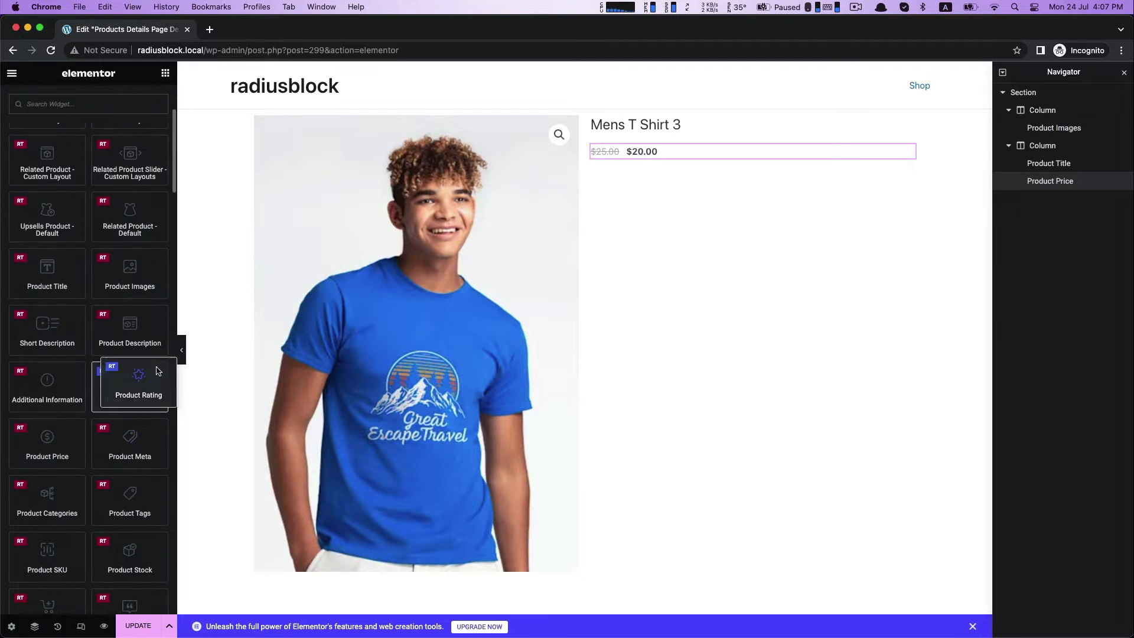
{"action": "left_click_drag", "start_coordinate": [131, 383], "coordinate": [638, 159]}
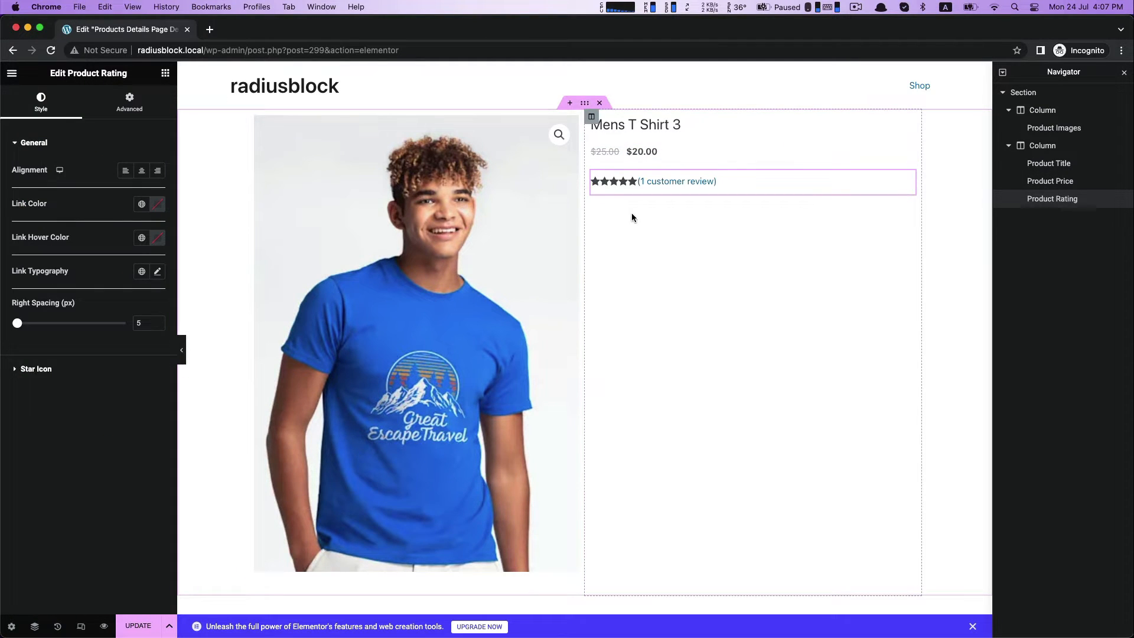
{"action": "left_click", "coordinate": [165, 73]}
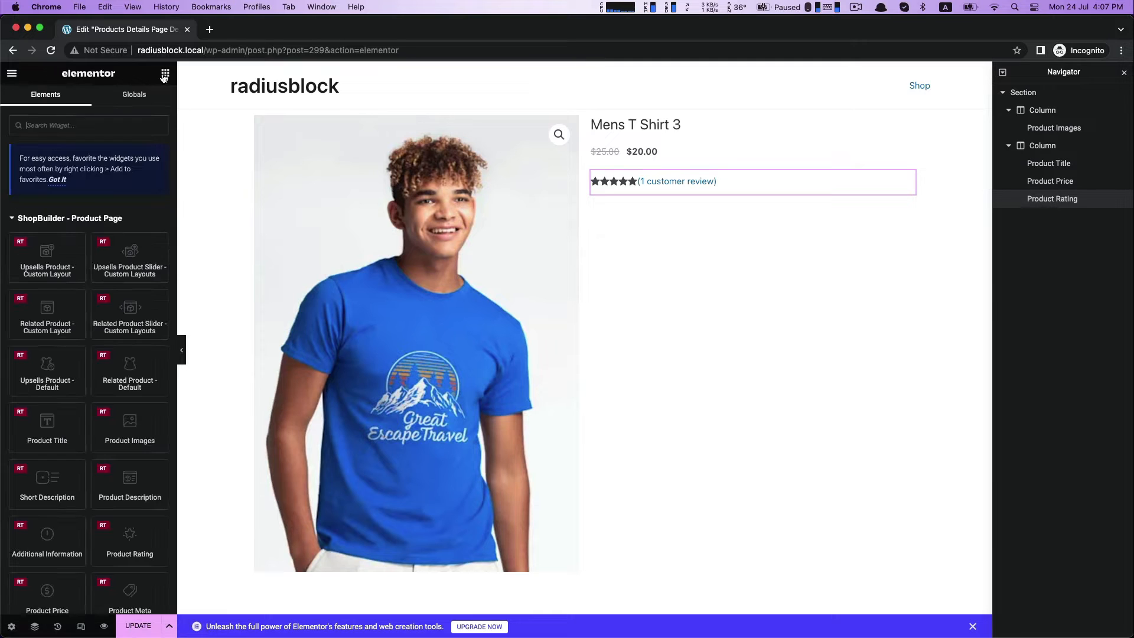
{"action": "scroll", "coordinate": [43, 442], "scroll_direction": "down", "scroll_amount": 2}
{"action": "left_click_drag", "start_coordinate": [43, 442], "coordinate": [636, 187]}
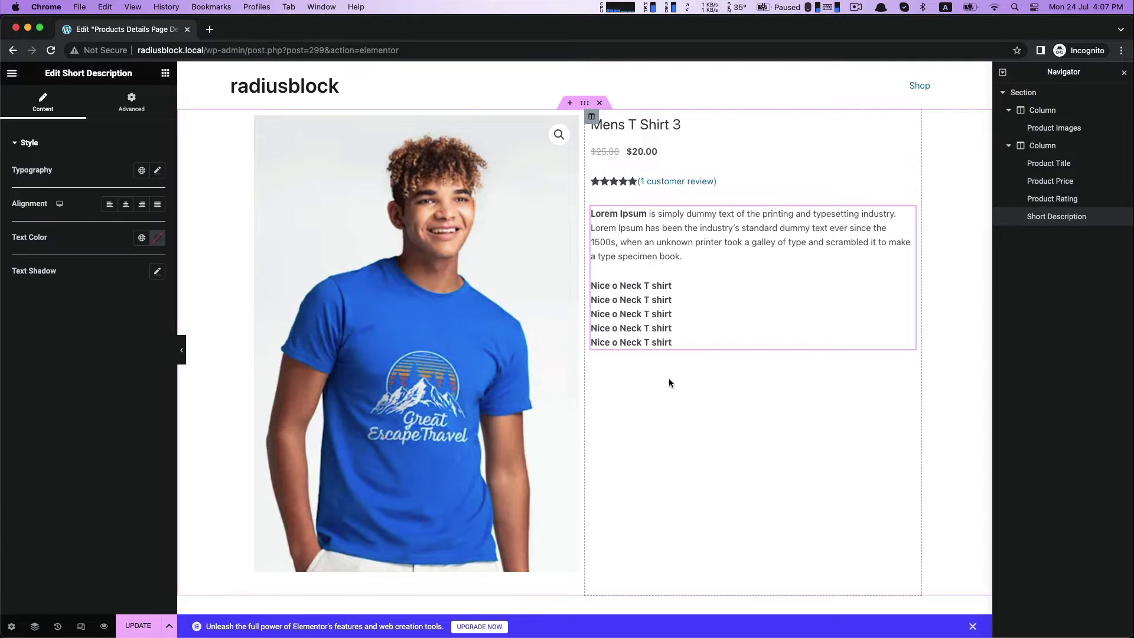
Add the Product add to cart widget below the short description in the right column.
{"action": "scroll", "coordinate": [664, 383], "scroll_direction": "down", "scroll_amount": 1}
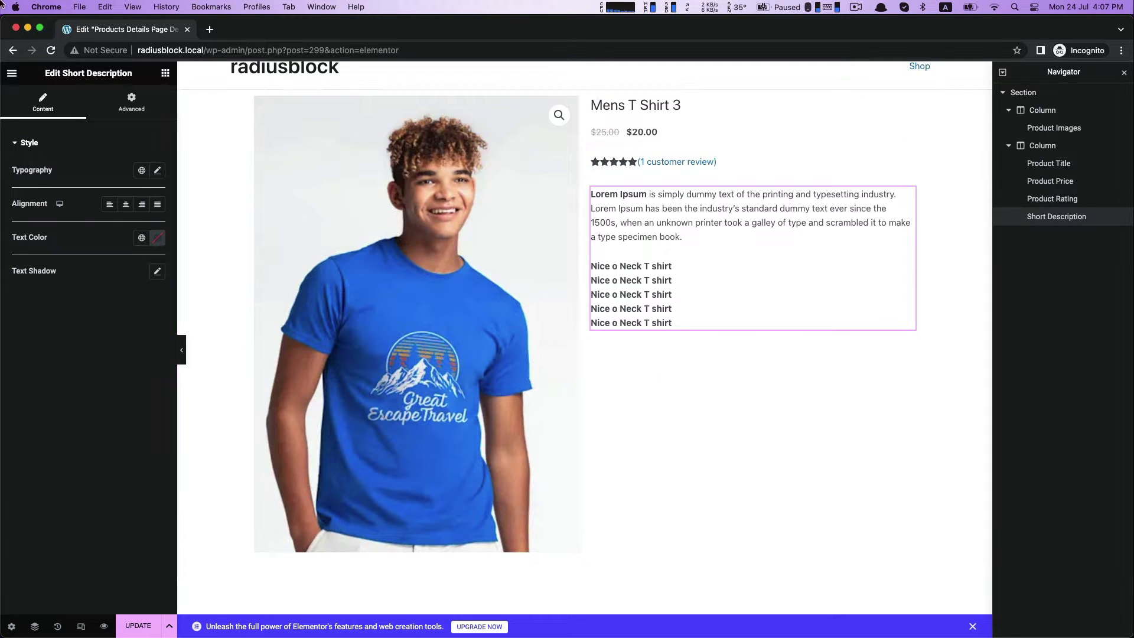
{"action": "left_click", "coordinate": [164, 72]}
{"action": "scroll", "coordinate": [50, 531], "scroll_direction": "down", "scroll_amount": 5}
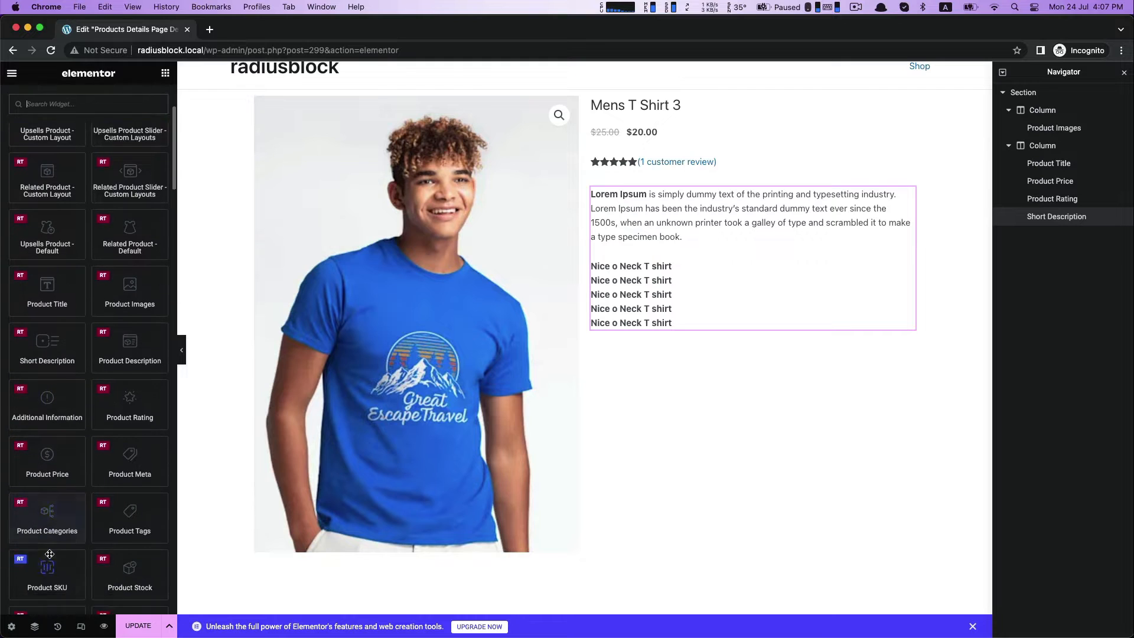
{"action": "left_click_drag", "start_coordinate": [49, 554], "coordinate": [680, 326]}
{"action": "scroll", "coordinate": [690, 442], "scroll_direction": "down", "scroll_amount": 3}
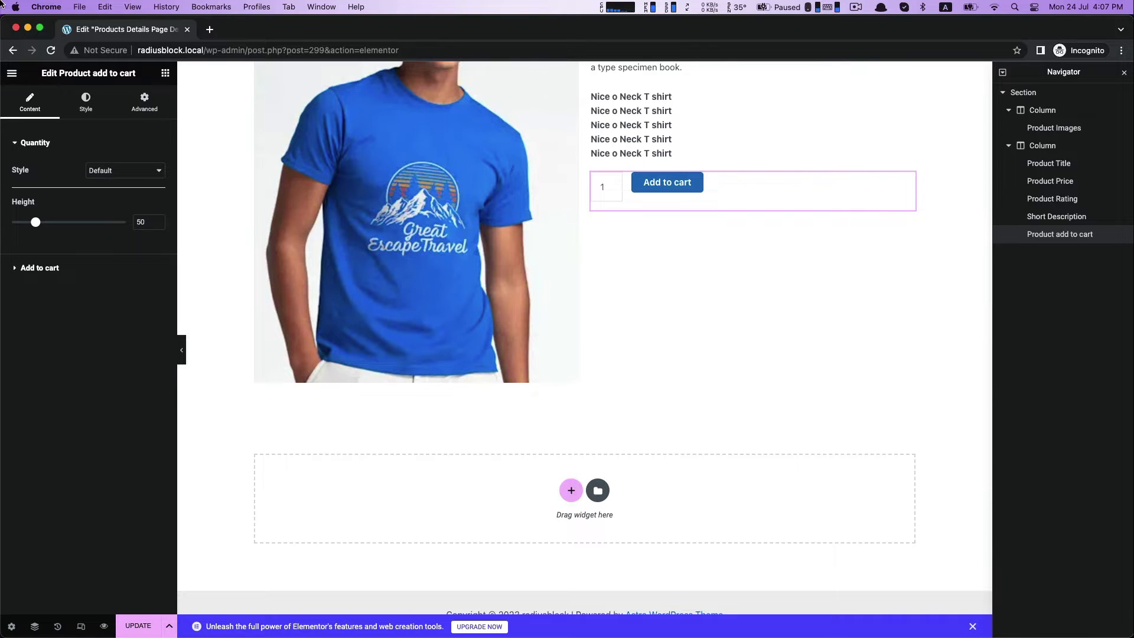
Add the Product Tabs widget in a new section below the two-column section.
{"action": "left_click", "coordinate": [165, 73]}
{"action": "scroll", "coordinate": [65, 402], "scroll_direction": "down", "scroll_amount": 3}
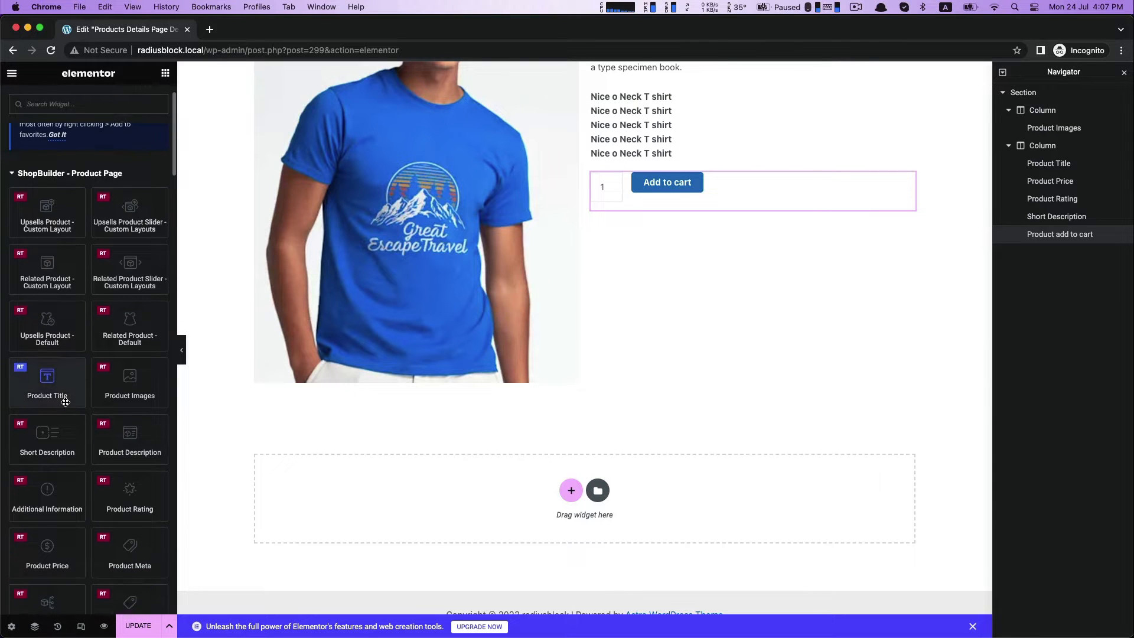
{"action": "scroll", "coordinate": [65, 401], "scroll_direction": "down", "scroll_amount": 5}
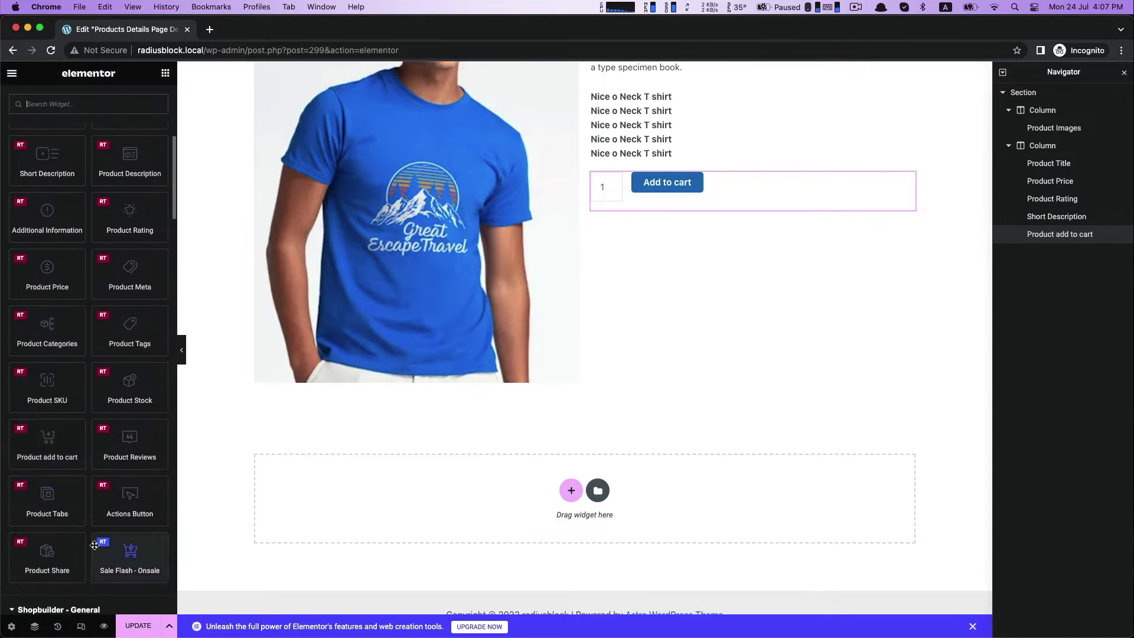
{"action": "left_click_drag", "start_coordinate": [47, 499], "coordinate": [453, 500]}
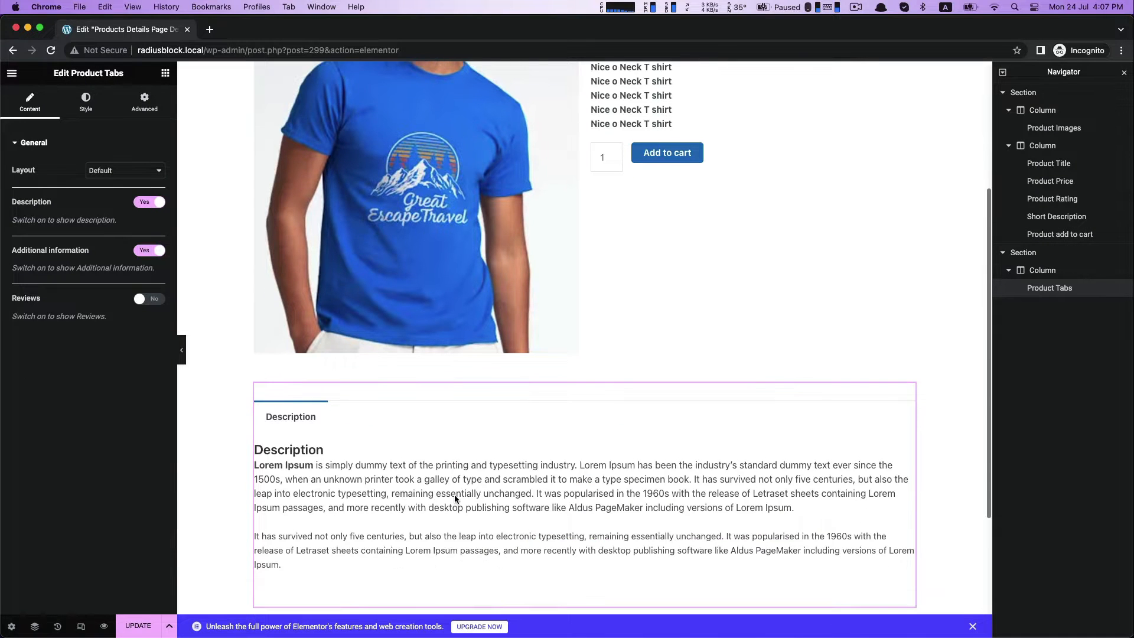
Set the Product Title widget's HTML tag to H1.
{"action": "scroll", "coordinate": [455, 500], "scroll_direction": "up", "scroll_amount": 5}
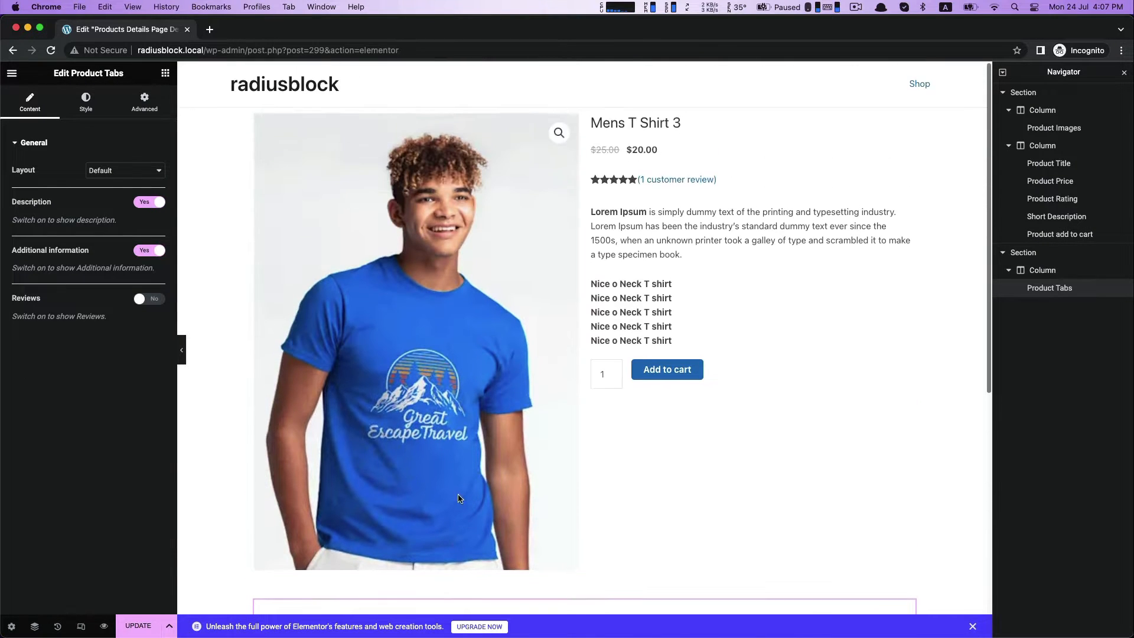
{"action": "left_click", "coordinate": [617, 125]}
{"action": "left_click", "coordinate": [86, 102]}
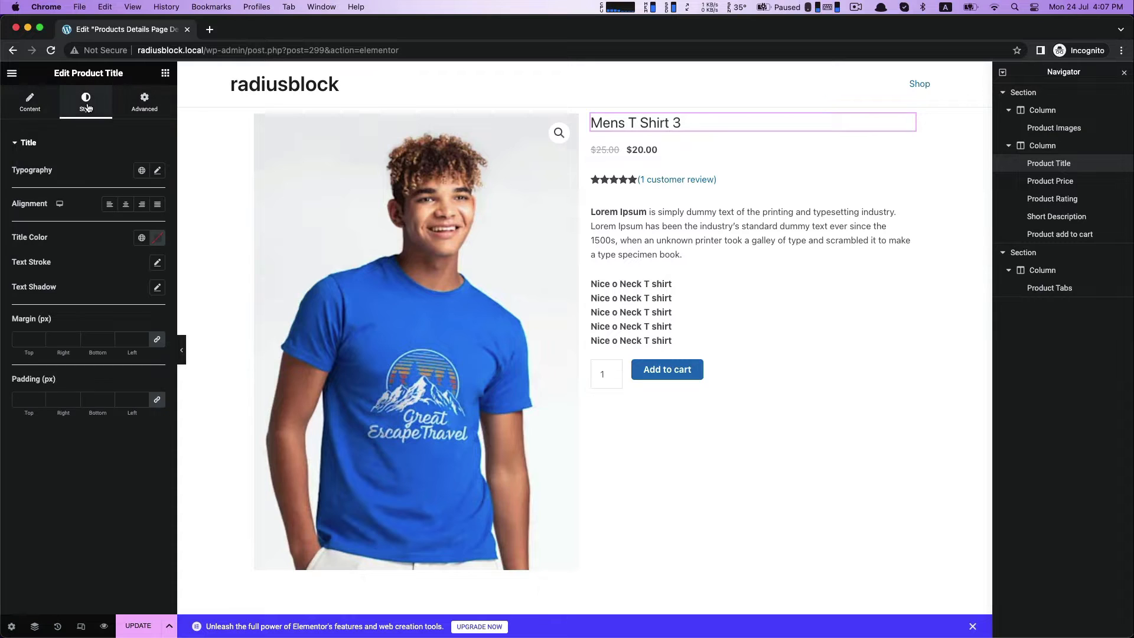
{"action": "left_click", "coordinate": [30, 101]}
{"action": "left_click", "coordinate": [99, 171]}
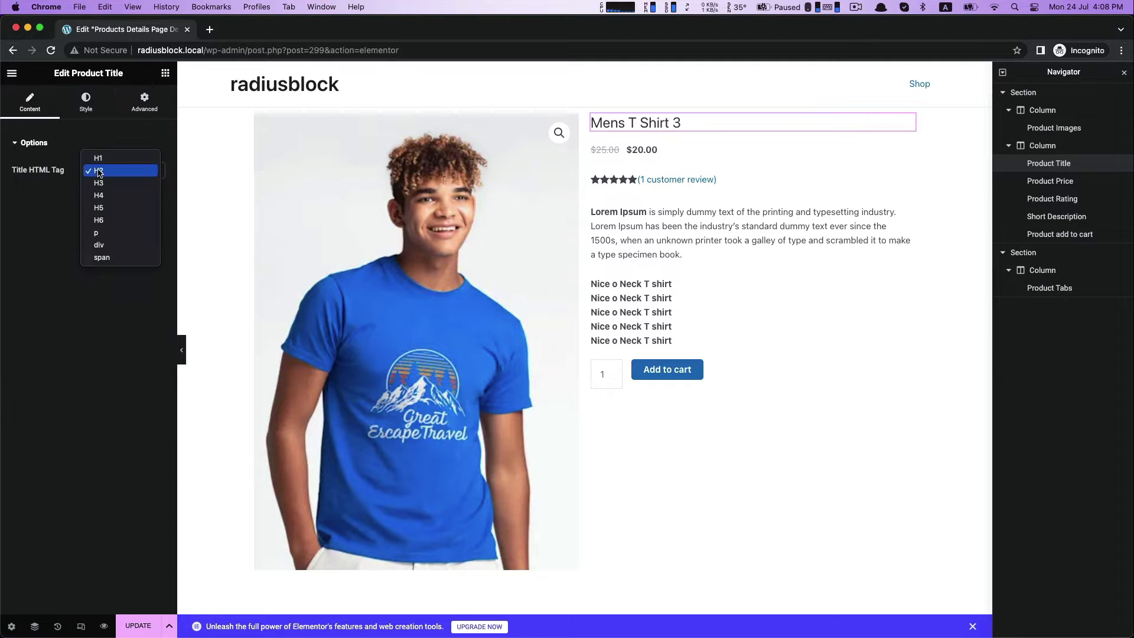
{"action": "left_click", "coordinate": [98, 158]}
Set the product title's typography to the Verdana family with weight 600 (Semi Bold).
{"action": "left_click", "coordinate": [87, 102]}
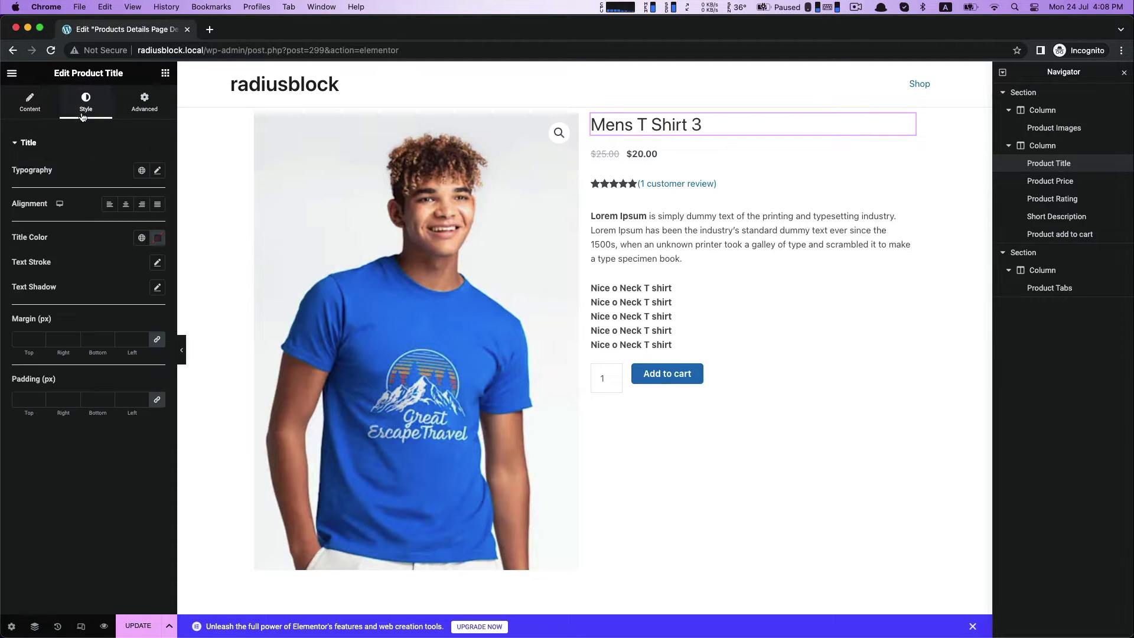
{"action": "left_click", "coordinate": [158, 171]}
{"action": "left_click", "coordinate": [103, 226]}
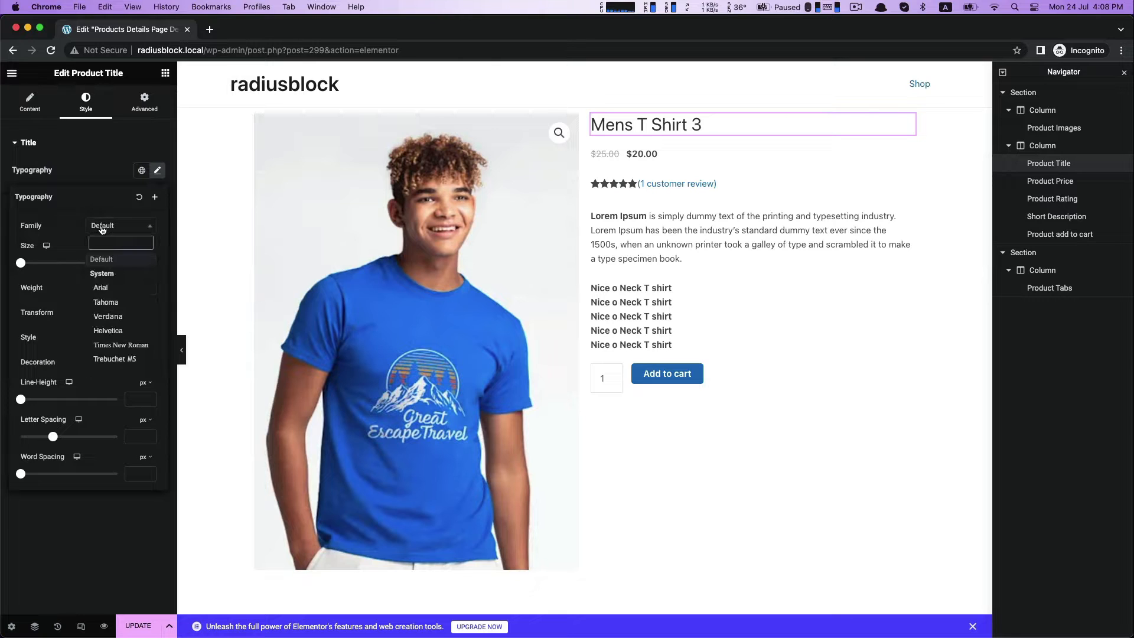
{"action": "left_click", "coordinate": [108, 319]}
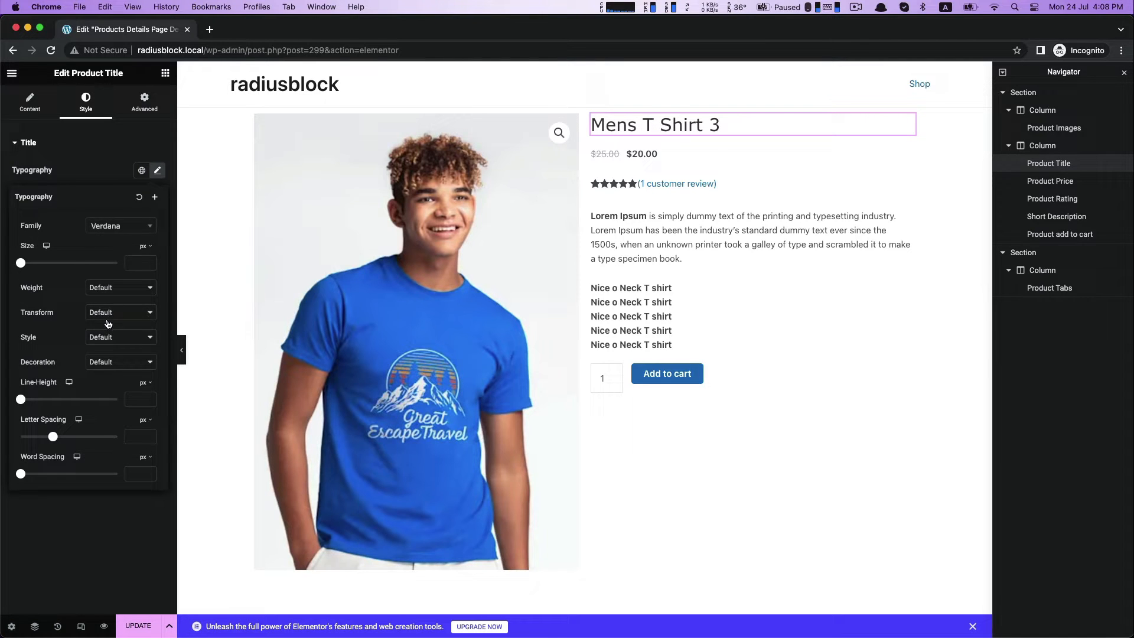
{"action": "left_click", "coordinate": [122, 288]}
{"action": "left_click", "coordinate": [124, 239]}
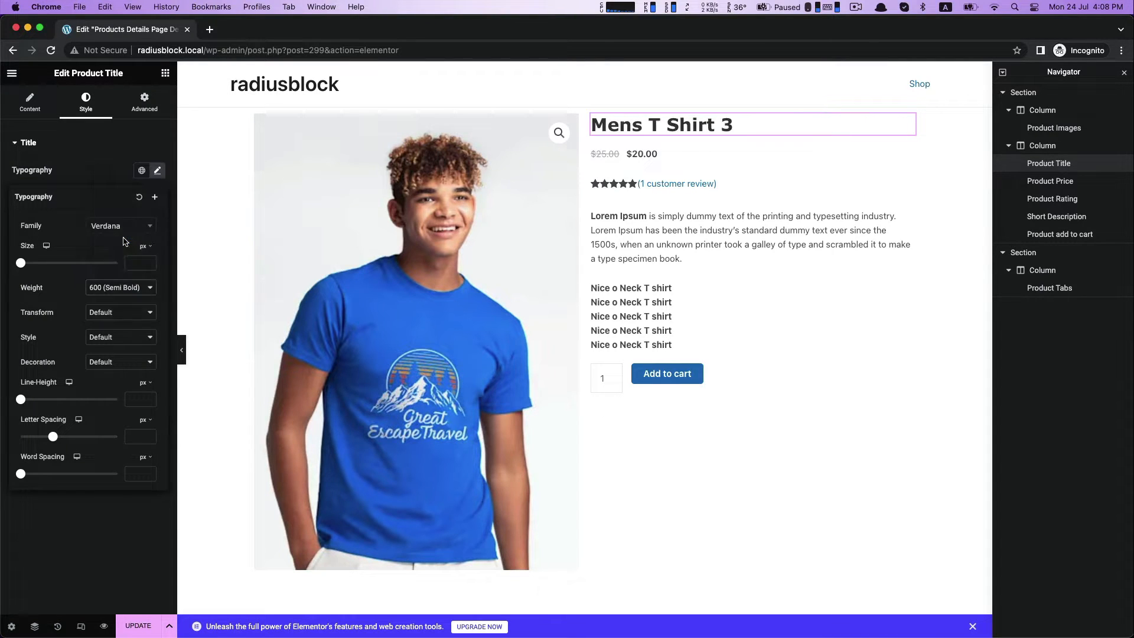
{"action": "left_click", "coordinate": [109, 180]}
Set the product title's color to dark red #961B1B and copy the hex code.
{"action": "left_click", "coordinate": [159, 240]}
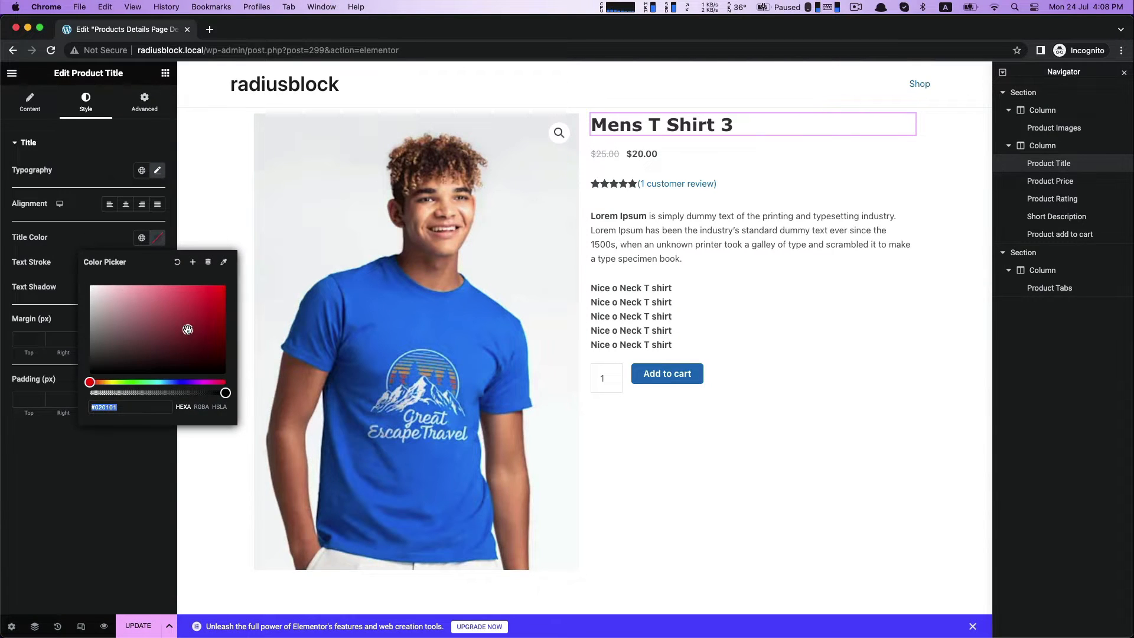
{"action": "left_click_drag", "start_coordinate": [188, 329], "coordinate": [201, 321]}
{"action": "right_click", "coordinate": [123, 406]}
{"action": "left_click", "coordinate": [141, 457]}
{"action": "left_click", "coordinate": [89, 239]}
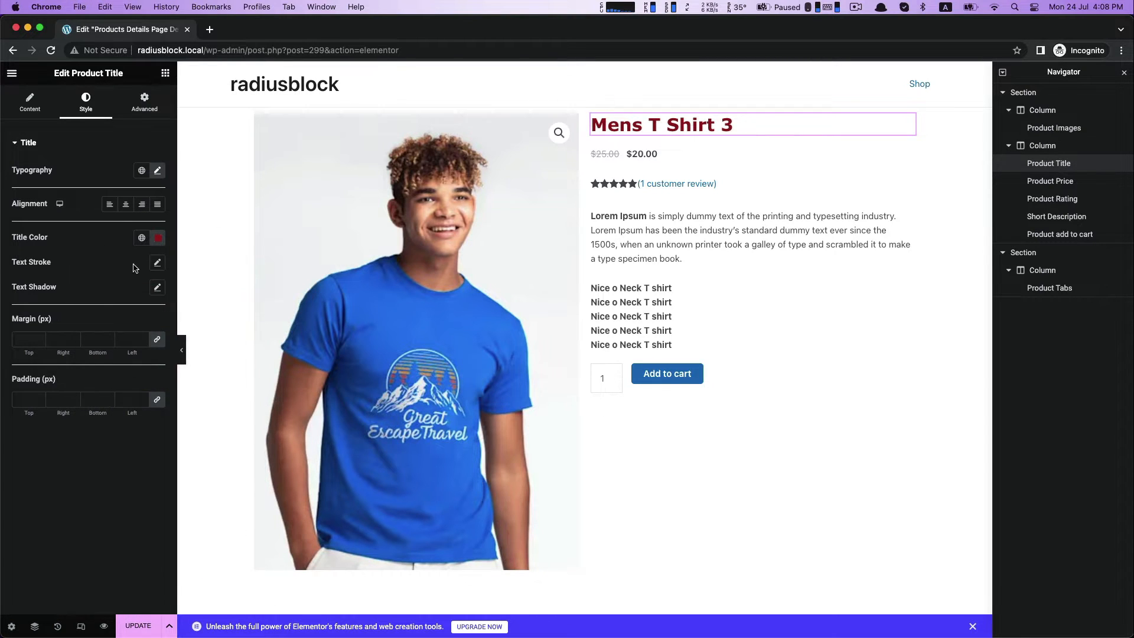
Set the Product Price widget's price font family to Verdana and its price color to #961B1B.
{"action": "left_click", "coordinate": [640, 152]}
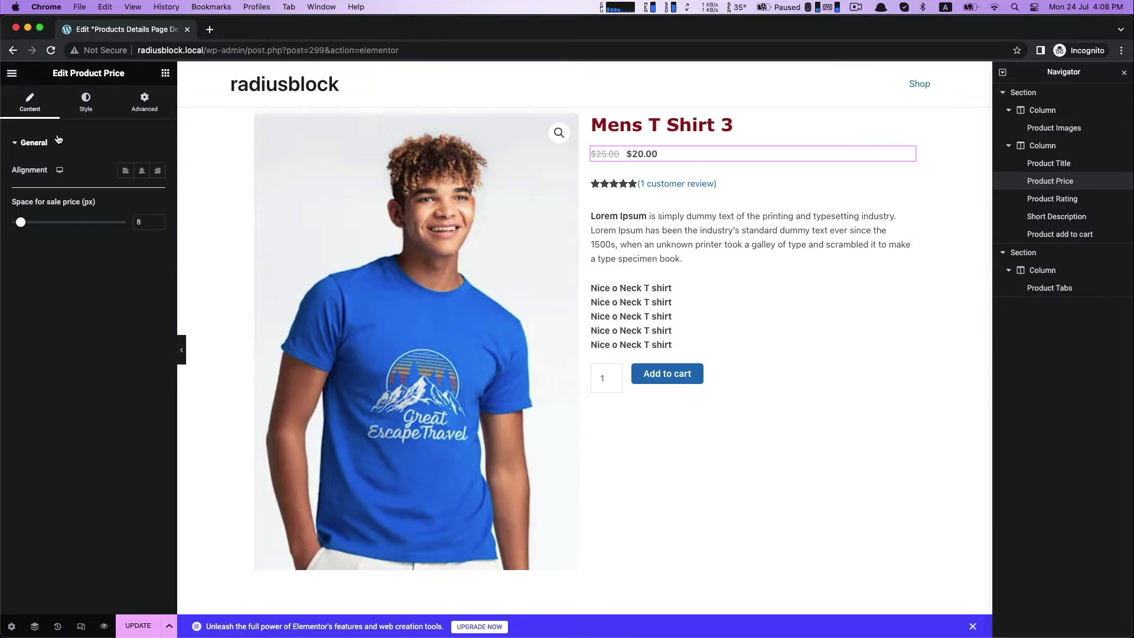
{"action": "left_click", "coordinate": [86, 100]}
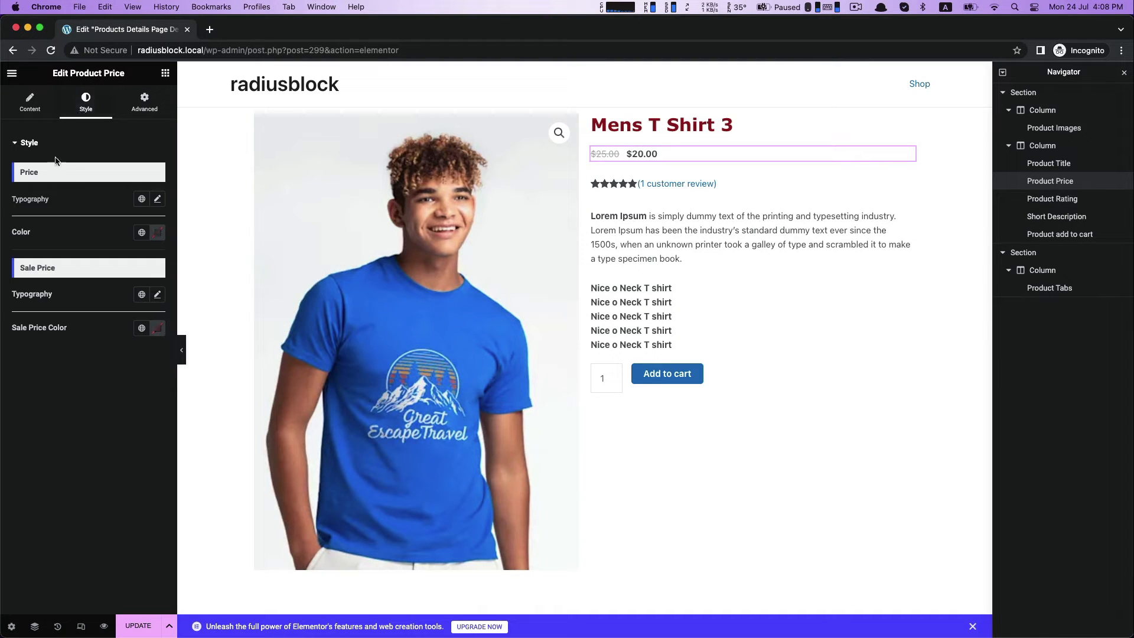
{"action": "left_click", "coordinate": [157, 200]}
{"action": "left_click", "coordinate": [101, 256]}
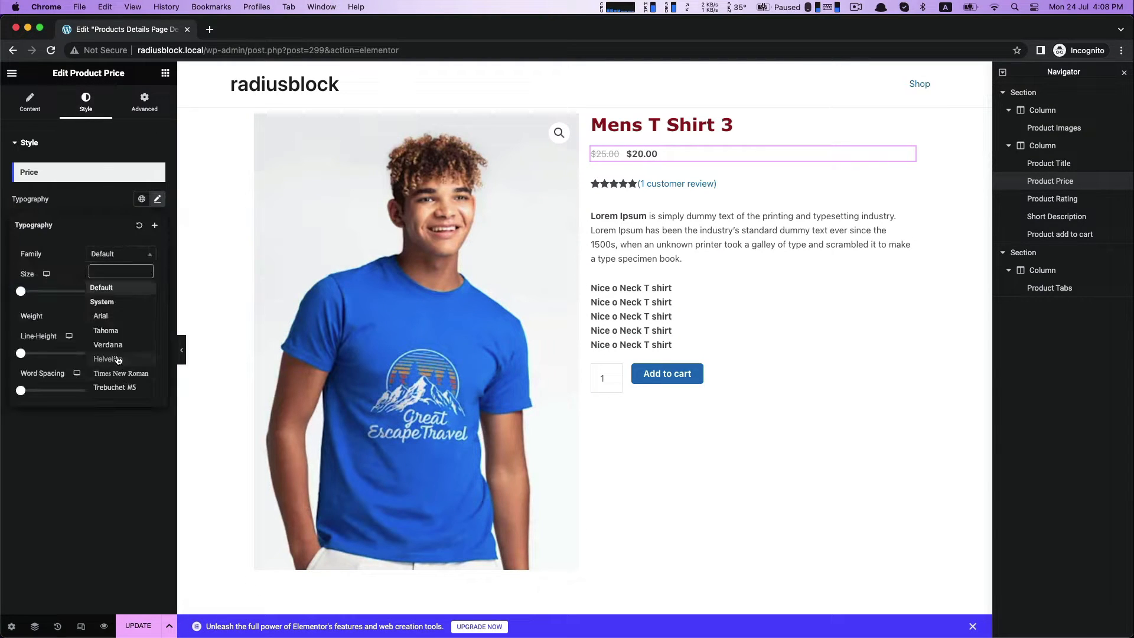
{"action": "left_click", "coordinate": [117, 346]}
{"action": "left_click", "coordinate": [79, 206]}
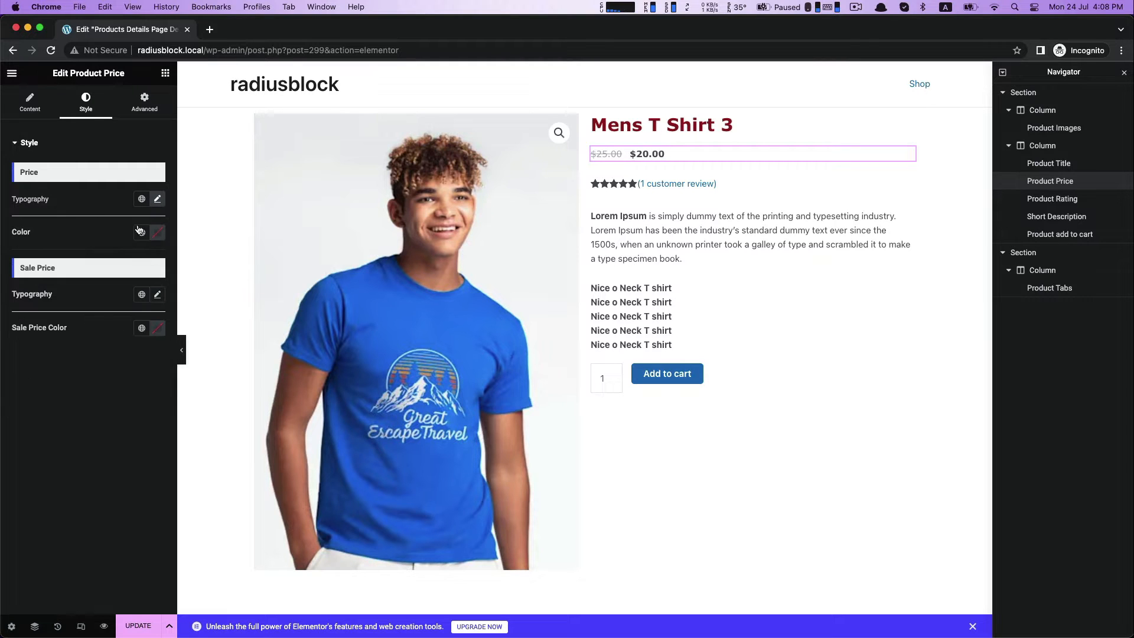
{"action": "left_click", "coordinate": [158, 234]}
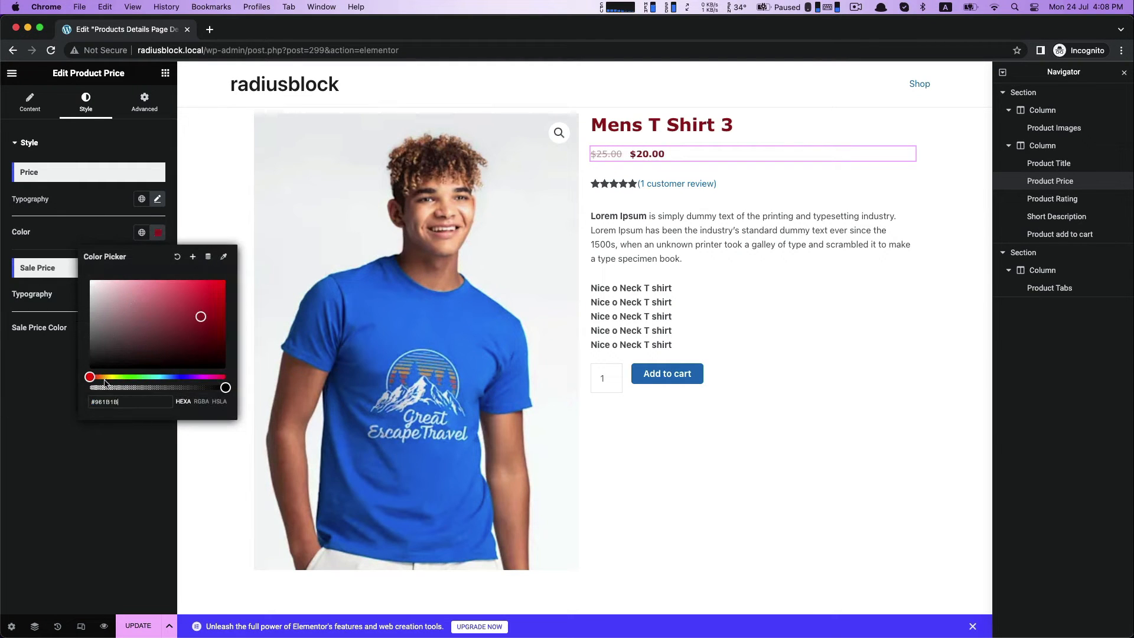
{"action": "left_click", "coordinate": [87, 468]}
Try different link colors on the Product Rating widget and reset the link color to its default.
{"action": "left_click", "coordinate": [691, 186]}
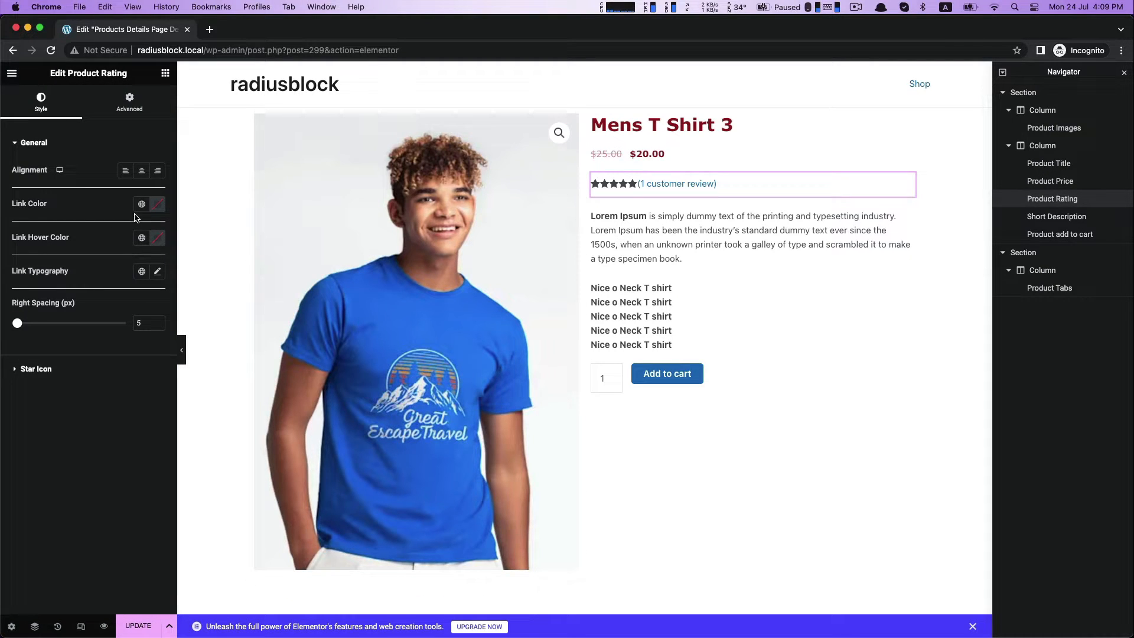
{"action": "left_click", "coordinate": [159, 207]}
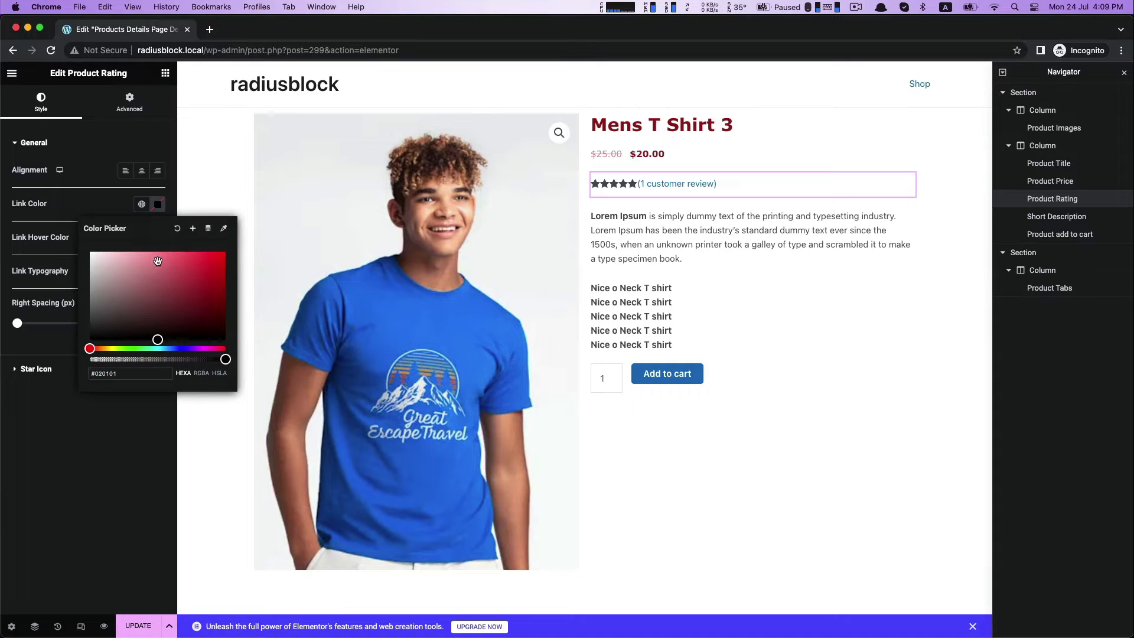
{"action": "left_click", "coordinate": [164, 301]}
{"action": "left_click", "coordinate": [208, 329]}
{"action": "left_click", "coordinate": [111, 300]}
{"action": "left_click", "coordinate": [177, 230]}
{"action": "left_click", "coordinate": [116, 381]}
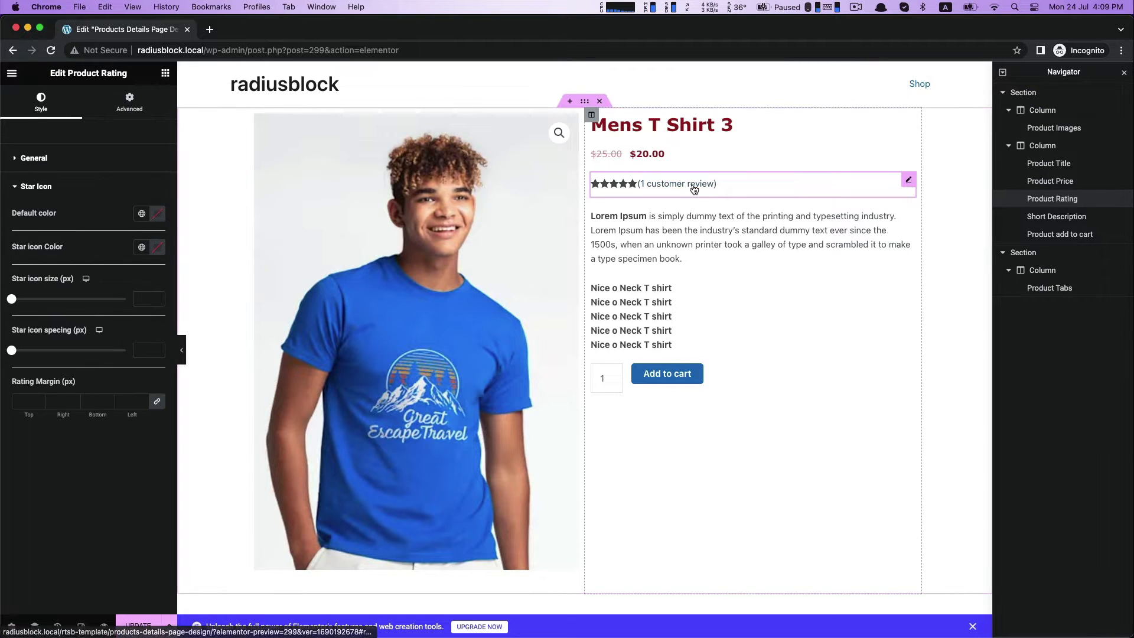
{"action": "left_click", "coordinate": [36, 160]}
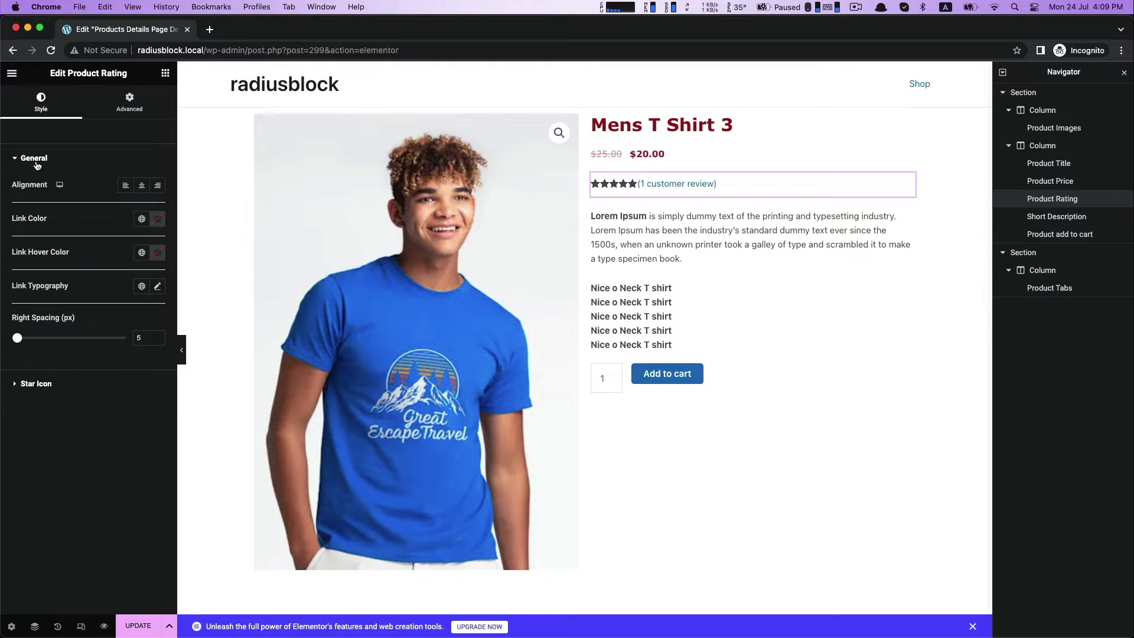
{"action": "left_click", "coordinate": [36, 159]}
Set the Product Rating widget's default star color to near-black and its star icon color to dark red #961B1B.
{"action": "left_click", "coordinate": [36, 184]}
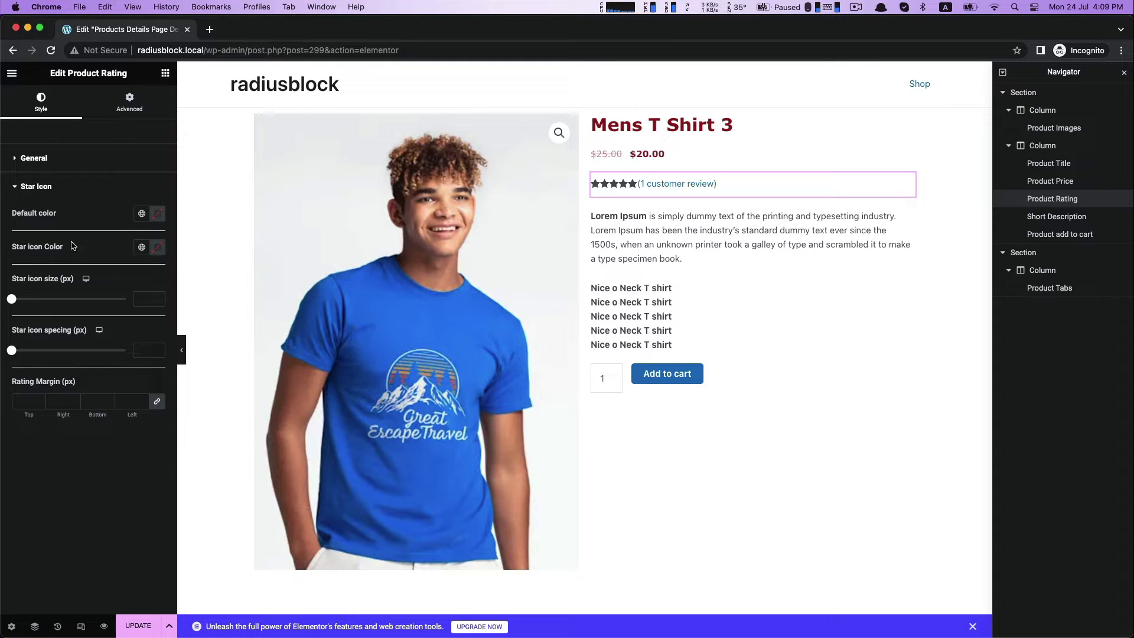
{"action": "left_click", "coordinate": [158, 214]}
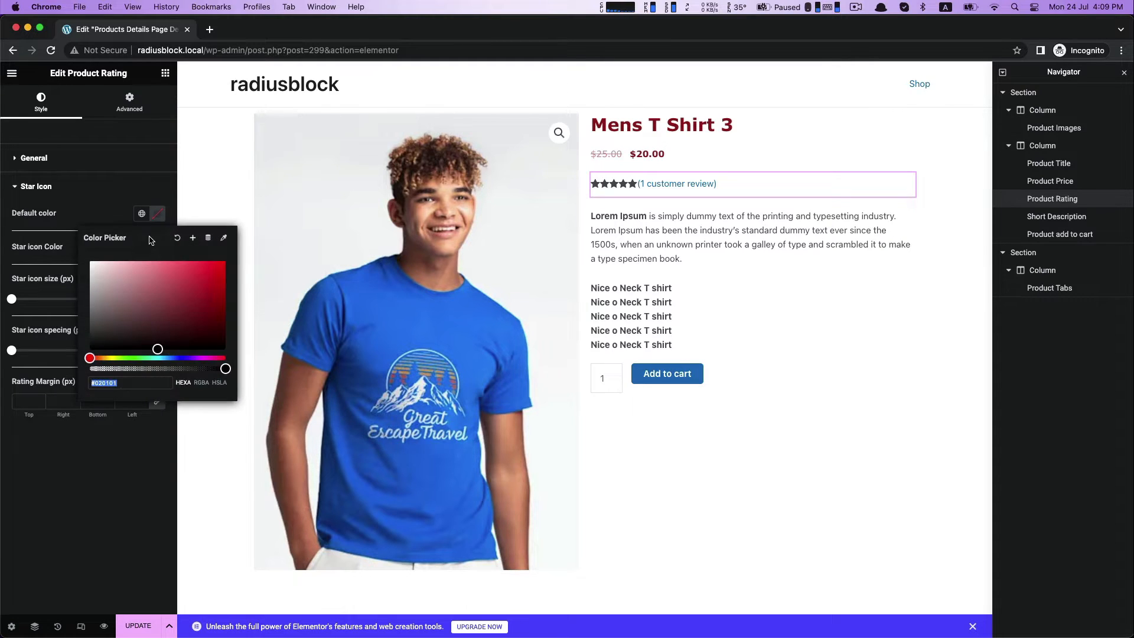
{"action": "type", "text": "#961B1B"}
{"action": "left_click", "coordinate": [156, 407]}
{"action": "left_click", "coordinate": [158, 247]}
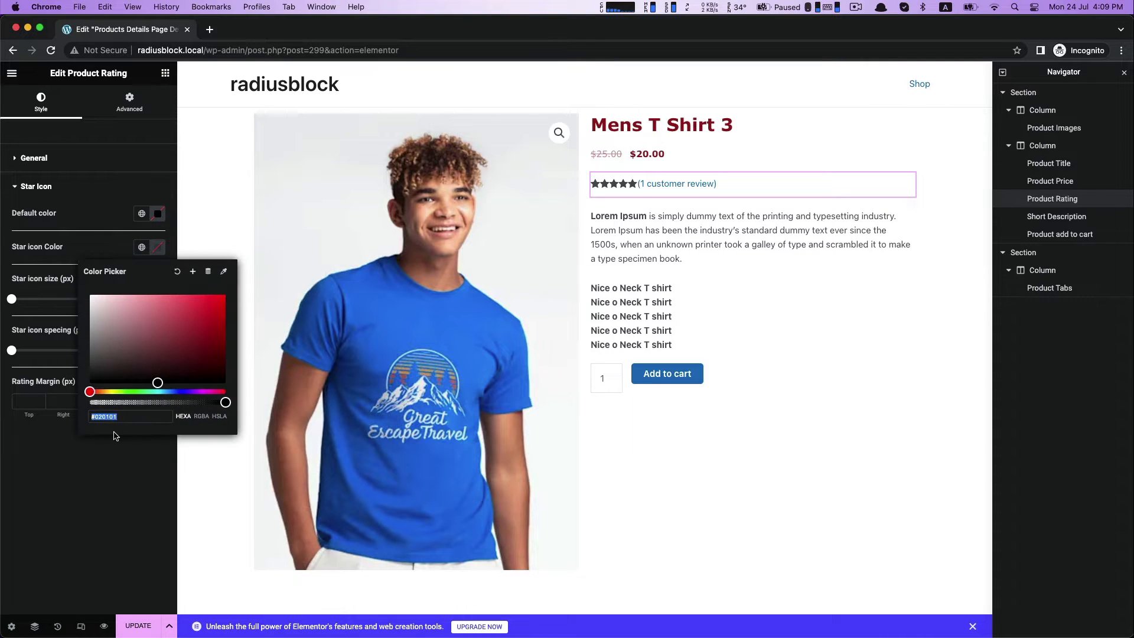
{"action": "type", "text": "#961B1B"}
{"action": "left_click", "coordinate": [99, 479]}
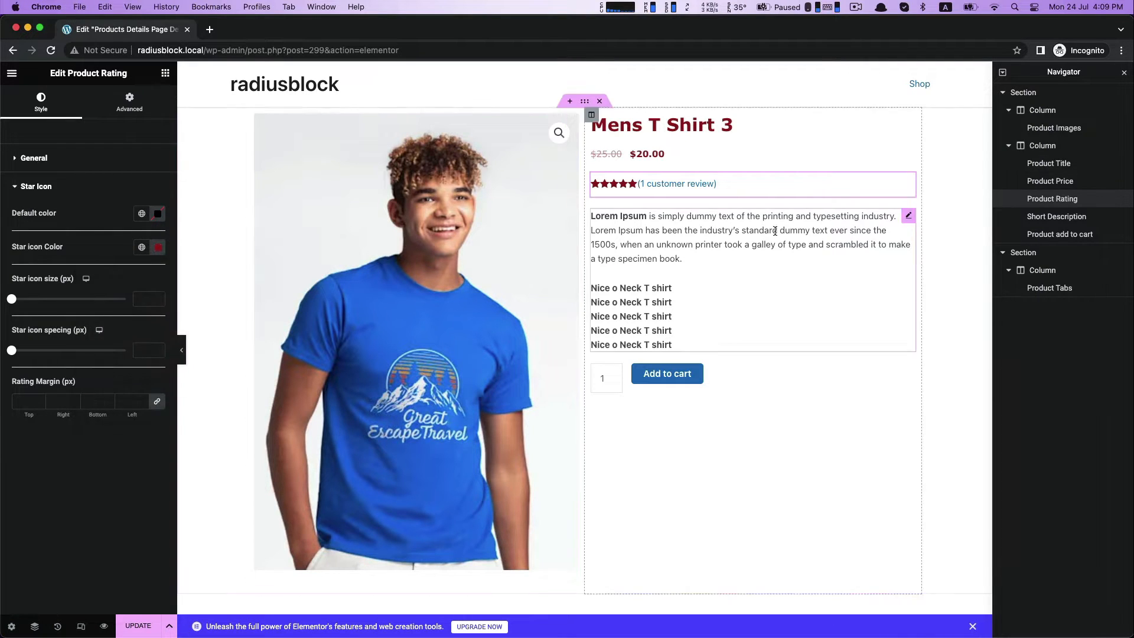
Set the Short Description widget's font family to Verdana.
{"action": "left_click", "coordinate": [774, 231]}
{"action": "left_click", "coordinate": [157, 171]}
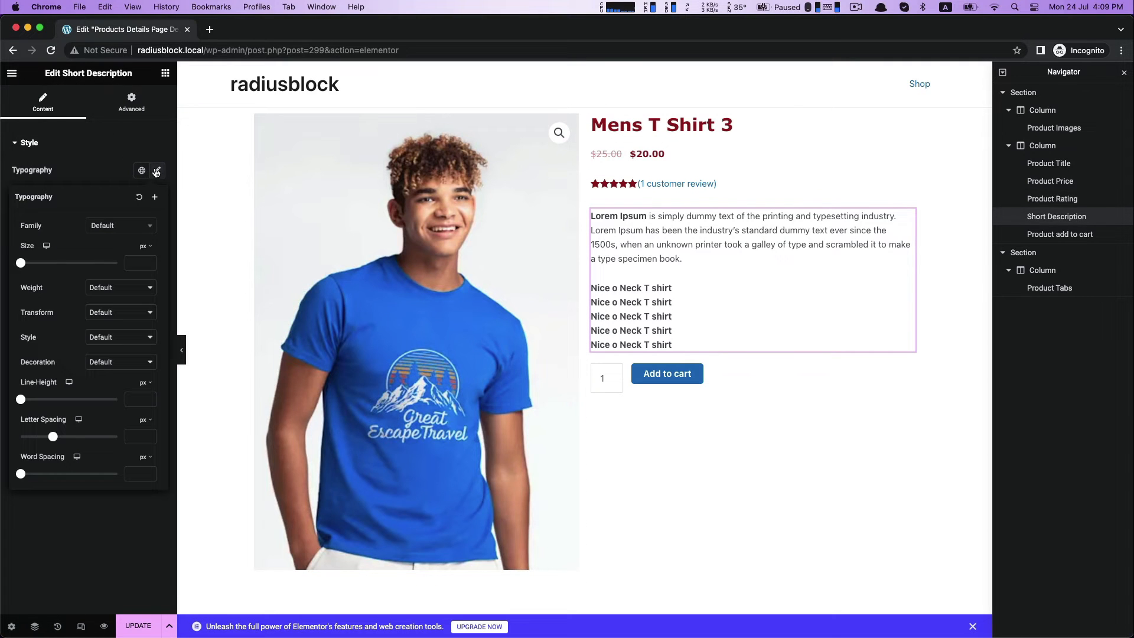
{"action": "left_click", "coordinate": [113, 228]}
{"action": "left_click", "coordinate": [105, 312]}
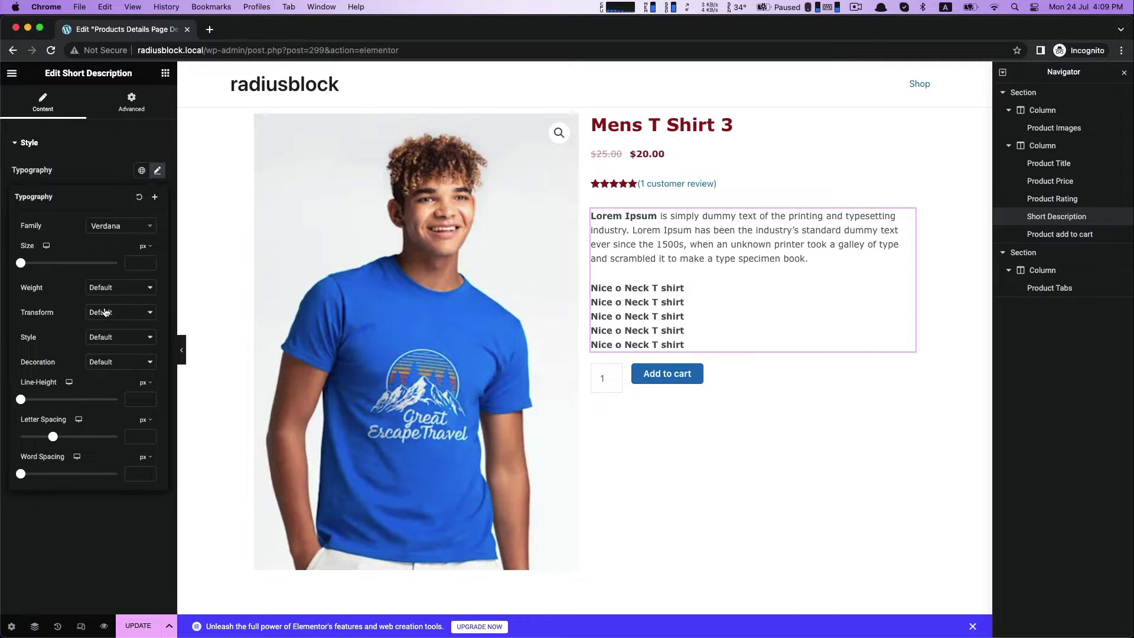
{"action": "left_click", "coordinate": [92, 500]}
Set the Product add to cart widget's quantity height to 34 and its quantity style to Style 1.
{"action": "left_click", "coordinate": [756, 387]}
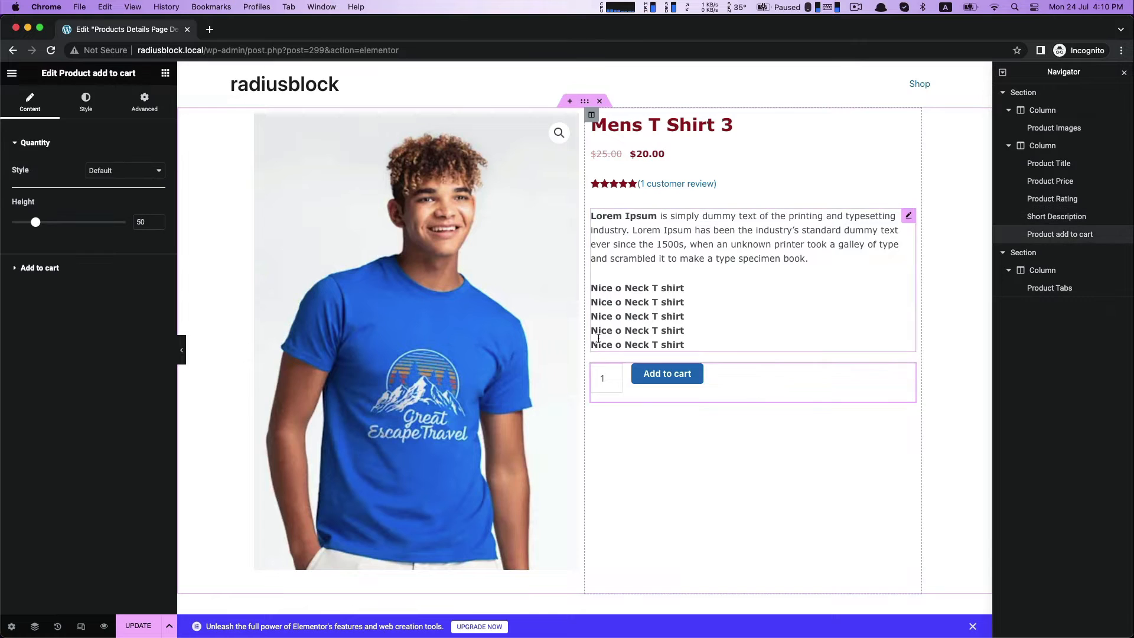
{"action": "left_click_drag", "start_coordinate": [35, 219], "coordinate": [24, 223]}
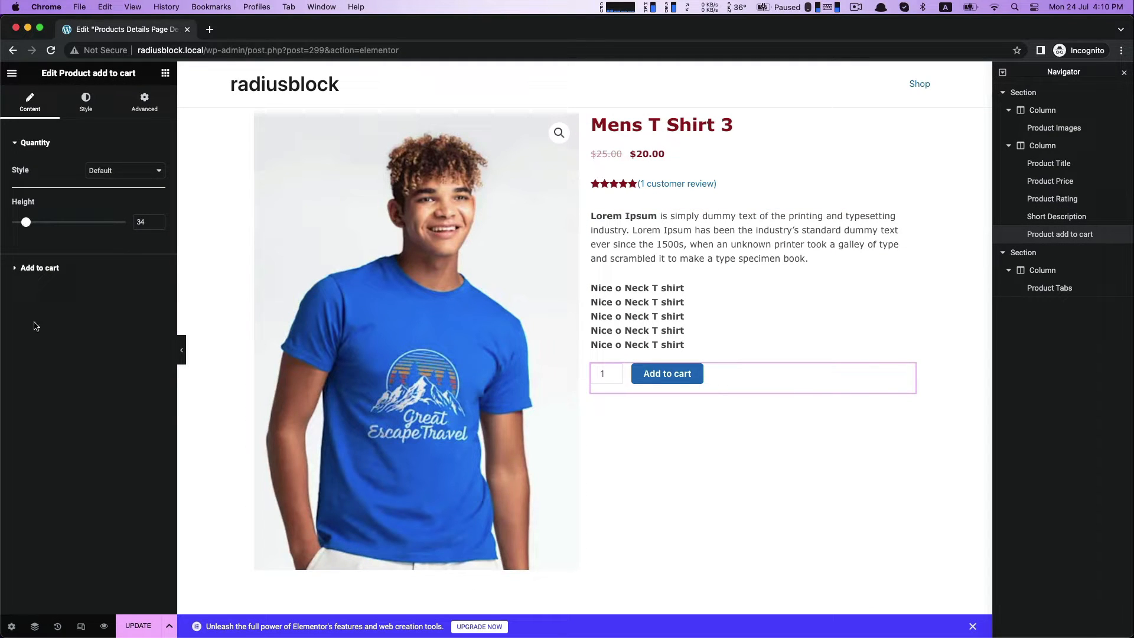
{"action": "left_click", "coordinate": [50, 268]}
{"action": "left_click", "coordinate": [36, 171]}
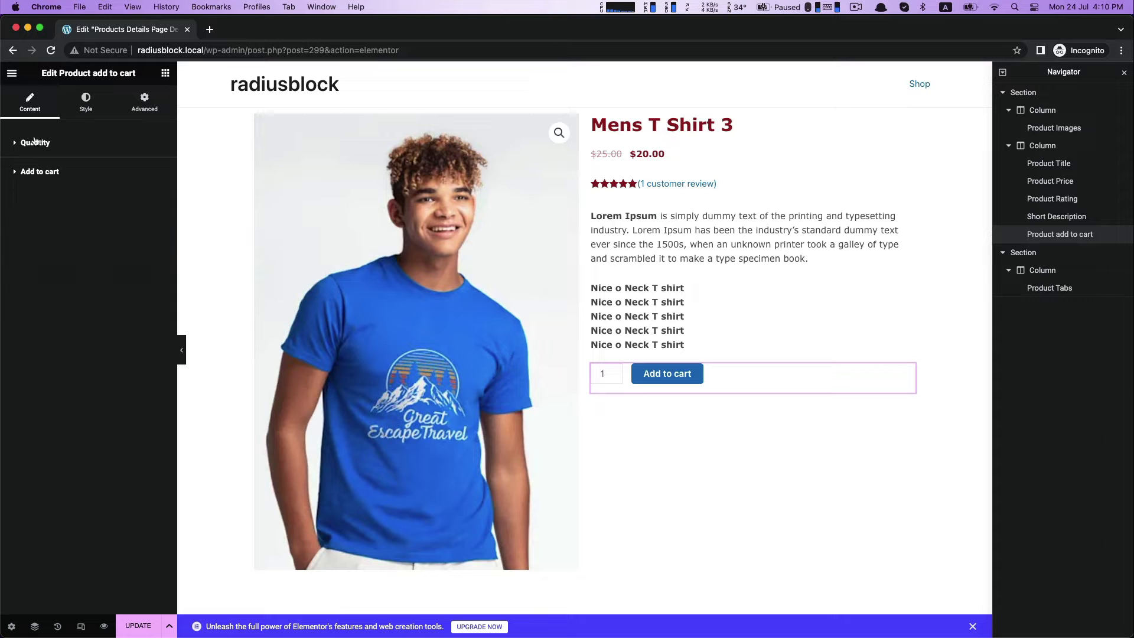
{"action": "left_click", "coordinate": [35, 142]}
{"action": "left_click", "coordinate": [123, 177]}
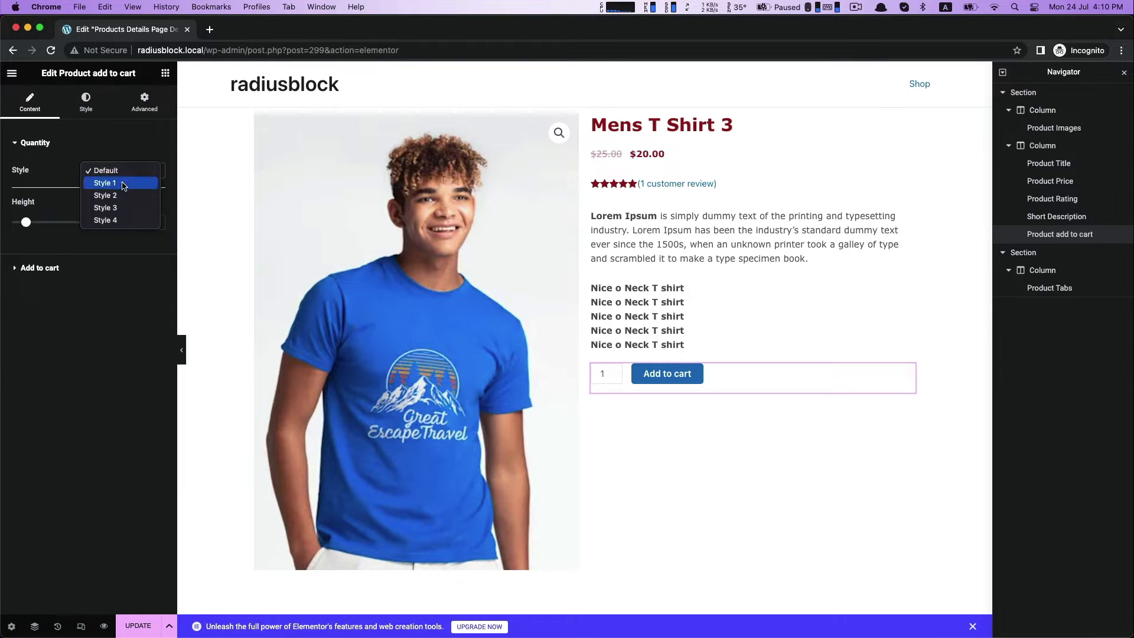
{"action": "left_click", "coordinate": [124, 185]}
Set the Add to cart button's font family to Verdana.
{"action": "left_click", "coordinate": [86, 101]}
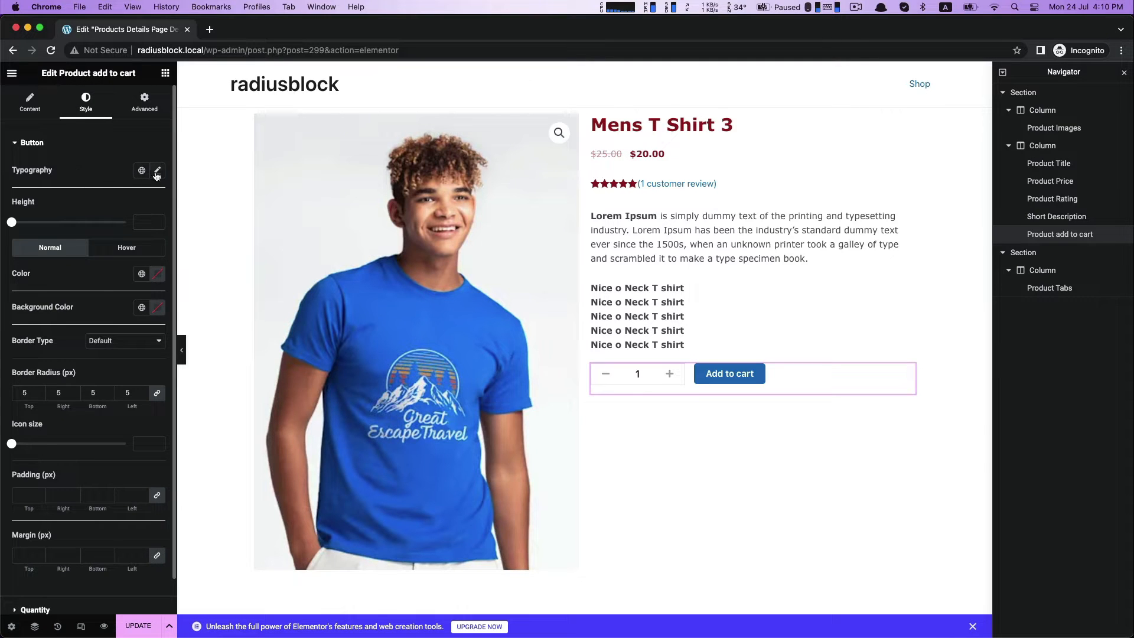
{"action": "left_click", "coordinate": [156, 171]}
{"action": "left_click", "coordinate": [105, 226]}
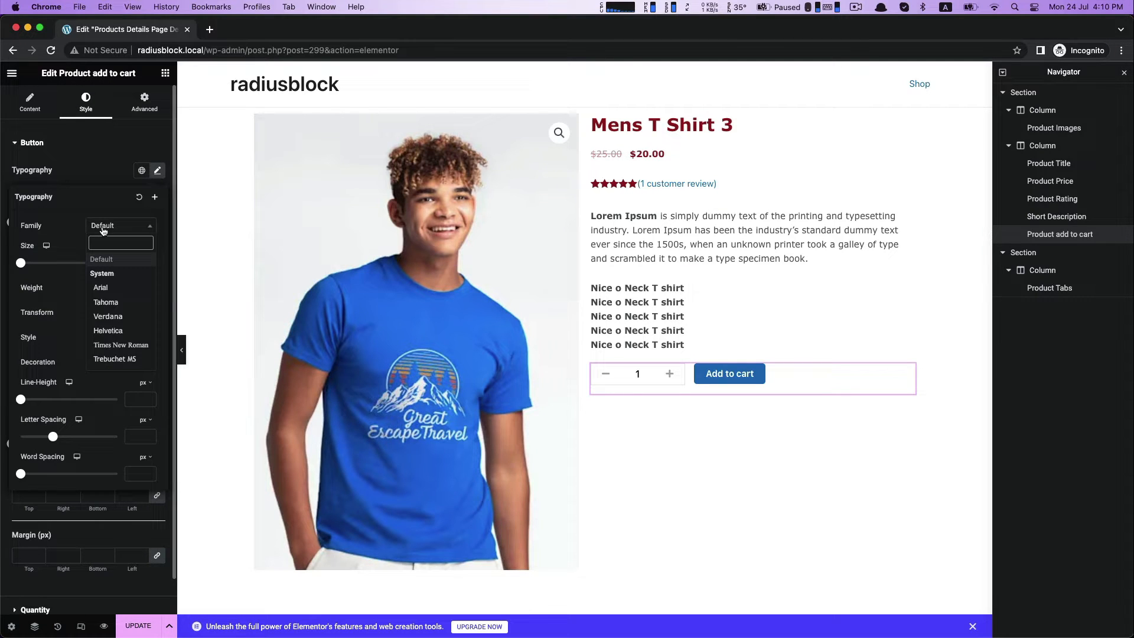
{"action": "left_click", "coordinate": [108, 317]}
{"action": "left_click", "coordinate": [35, 144]}
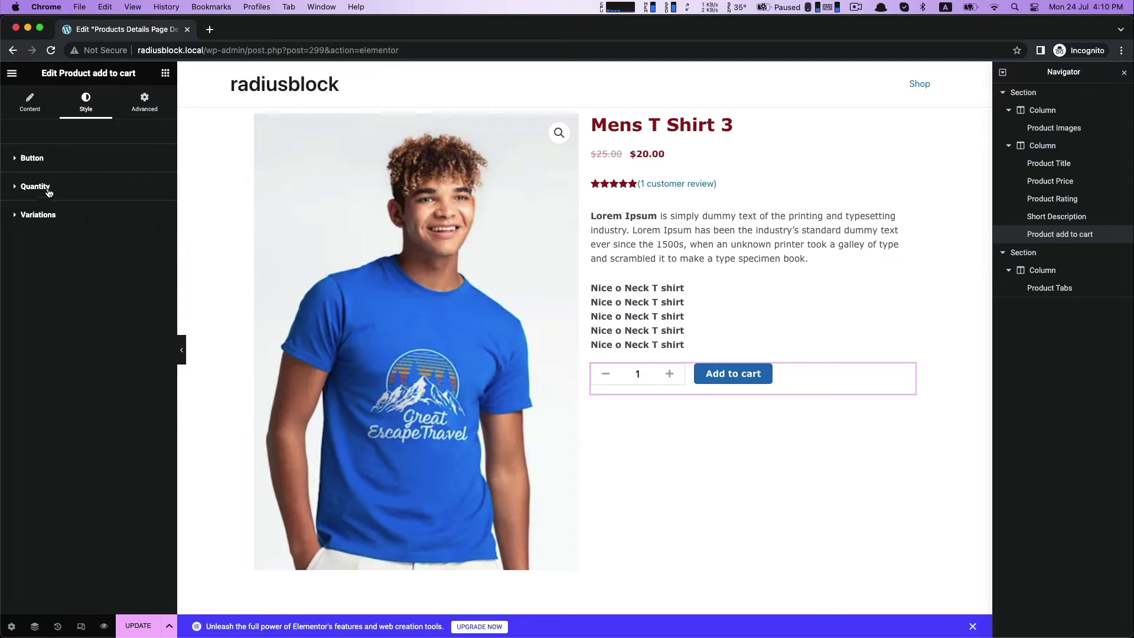
Set the Add to cart button's normal text color to off-white #F8F4F4.
{"action": "left_click", "coordinate": [51, 172]}
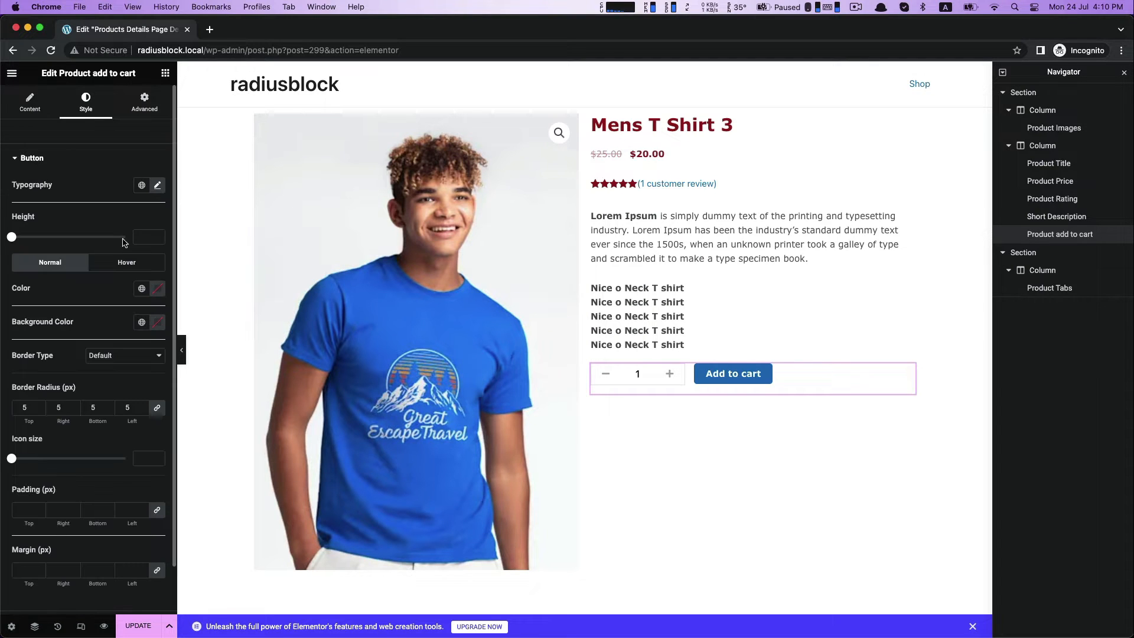
{"action": "left_click", "coordinate": [158, 290]}
{"action": "left_click", "coordinate": [201, 373]}
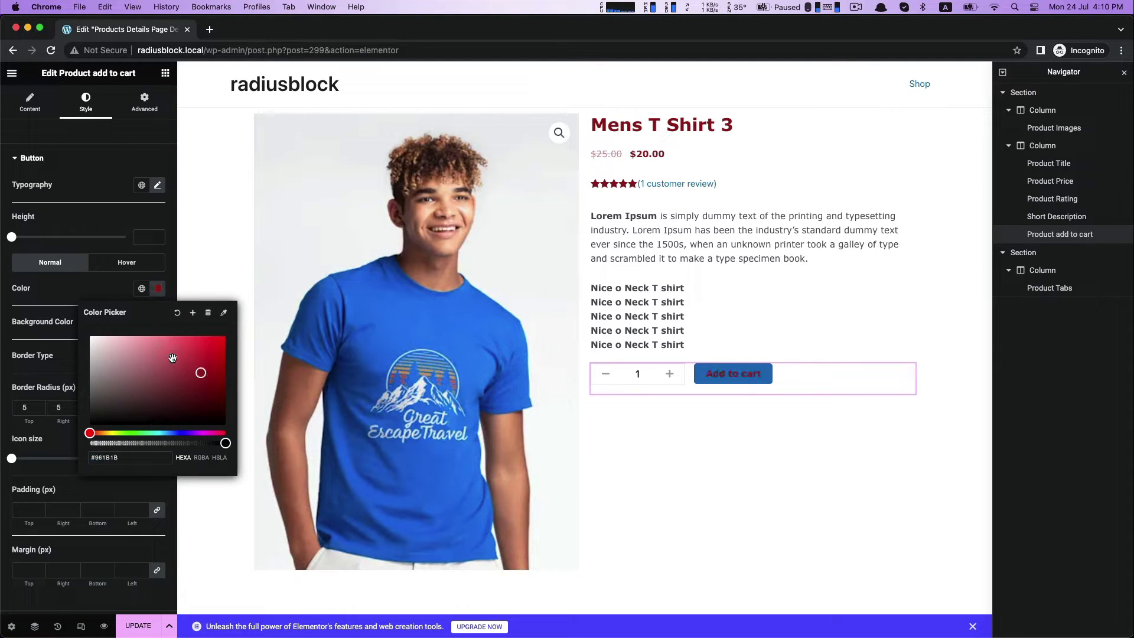
{"action": "left_click_drag", "start_coordinate": [101, 341], "coordinate": [90, 337]}
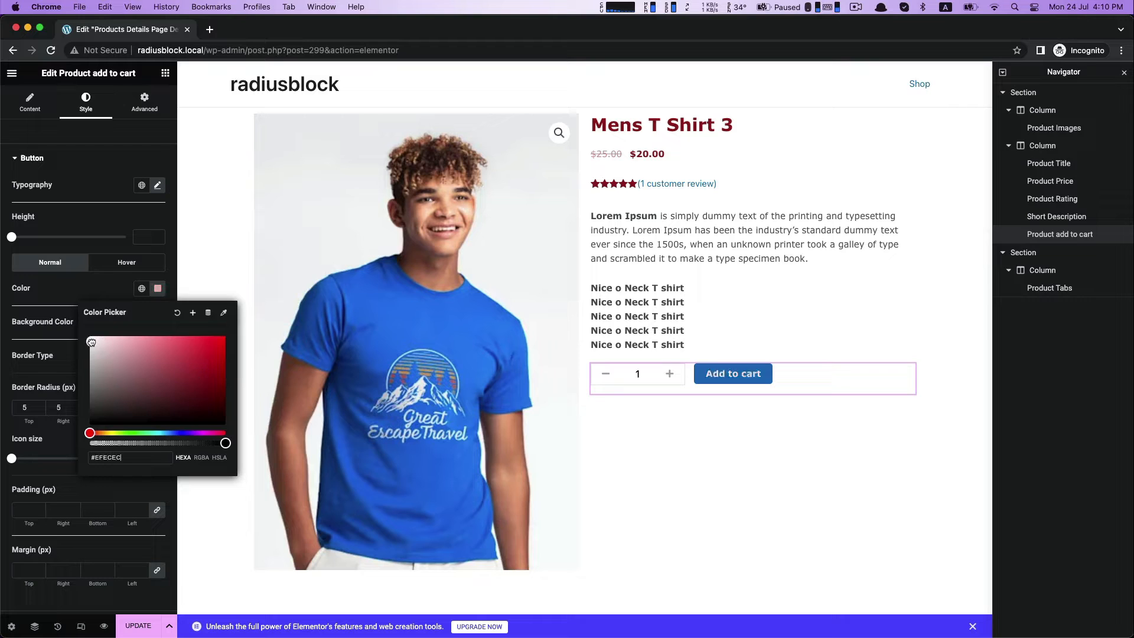
{"action": "left_click", "coordinate": [63, 306]}
{"action": "left_click", "coordinate": [59, 157]}
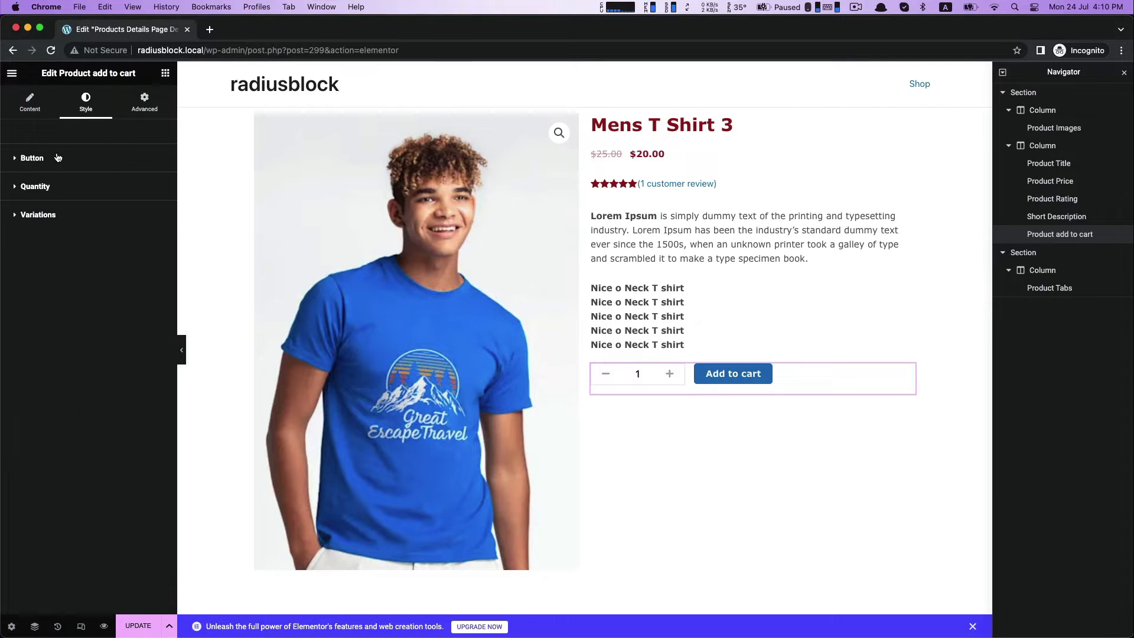
Set the Add to cart button's normal background color to dark red.
{"action": "left_click", "coordinate": [58, 157]}
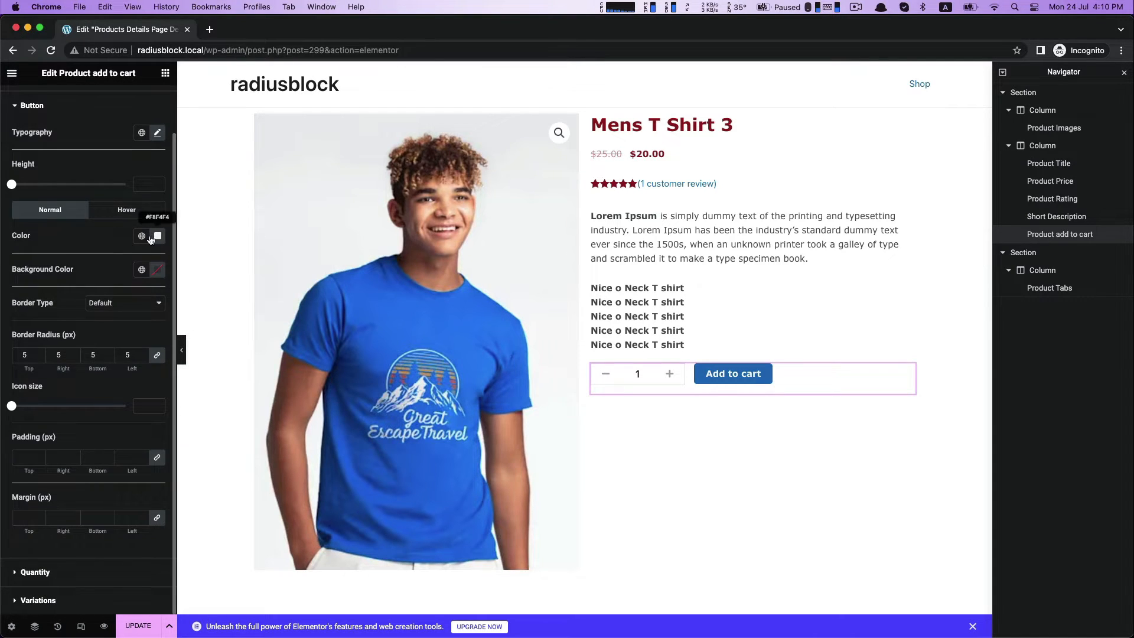
{"action": "left_click", "coordinate": [158, 270]}
{"action": "left_click", "coordinate": [201, 354]}
{"action": "left_click", "coordinate": [204, 553]}
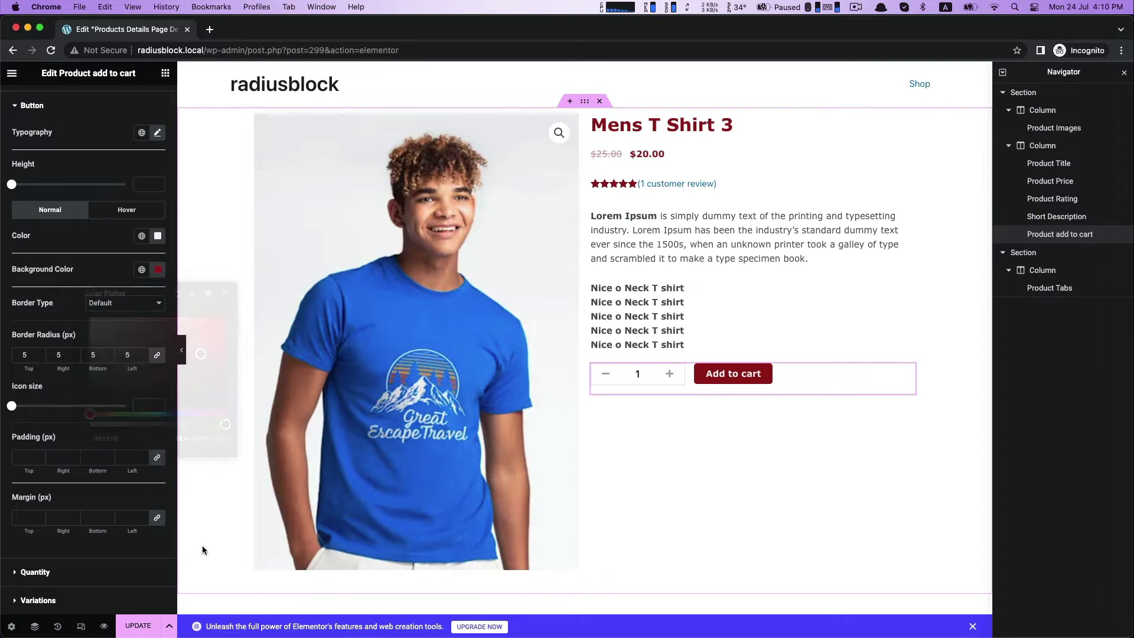
{"action": "left_click", "coordinate": [854, 8]}
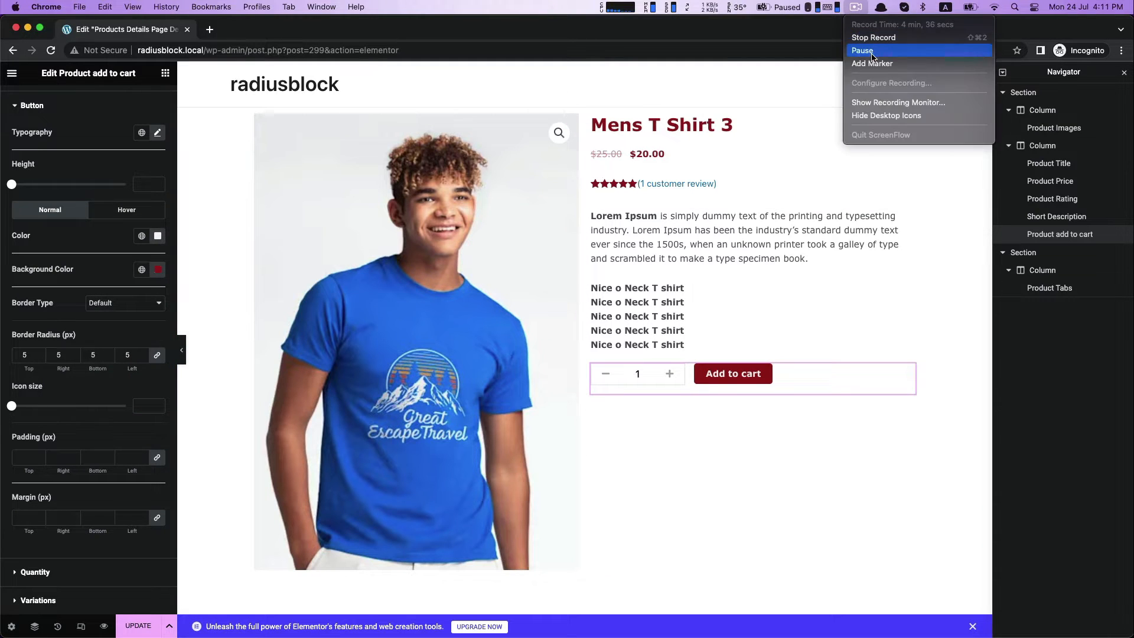
{"action": "left_click", "coordinate": [865, 51]}
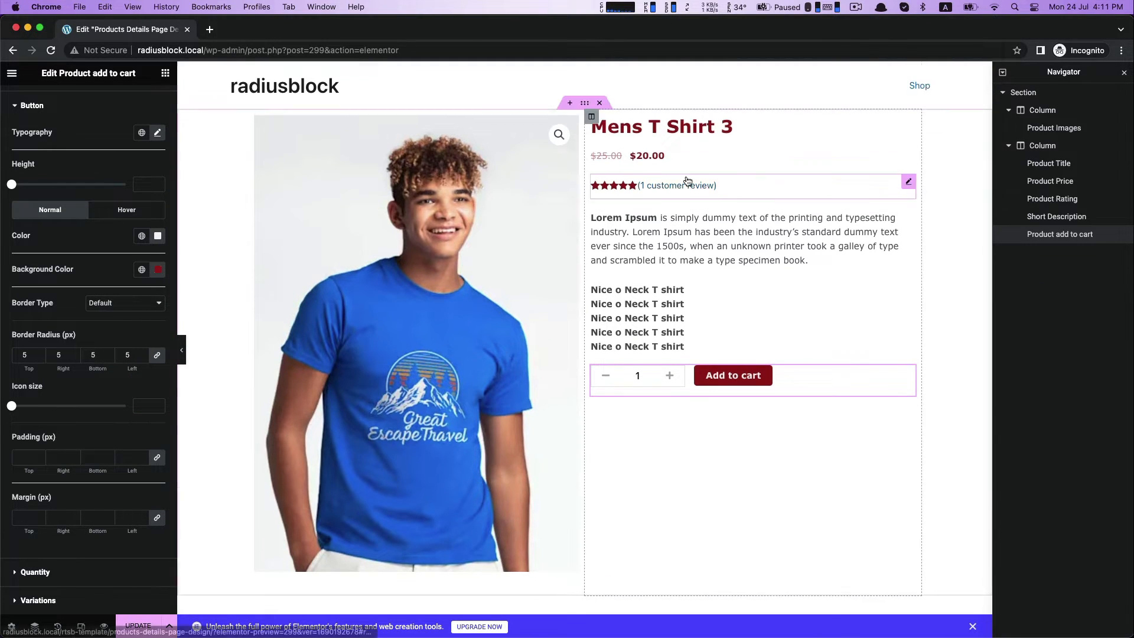
Add the ShopBuilder Product Tabs widget in the empty drop area below the product image section.
{"action": "scroll", "coordinate": [666, 494], "scroll_direction": "down", "scroll_amount": 3}
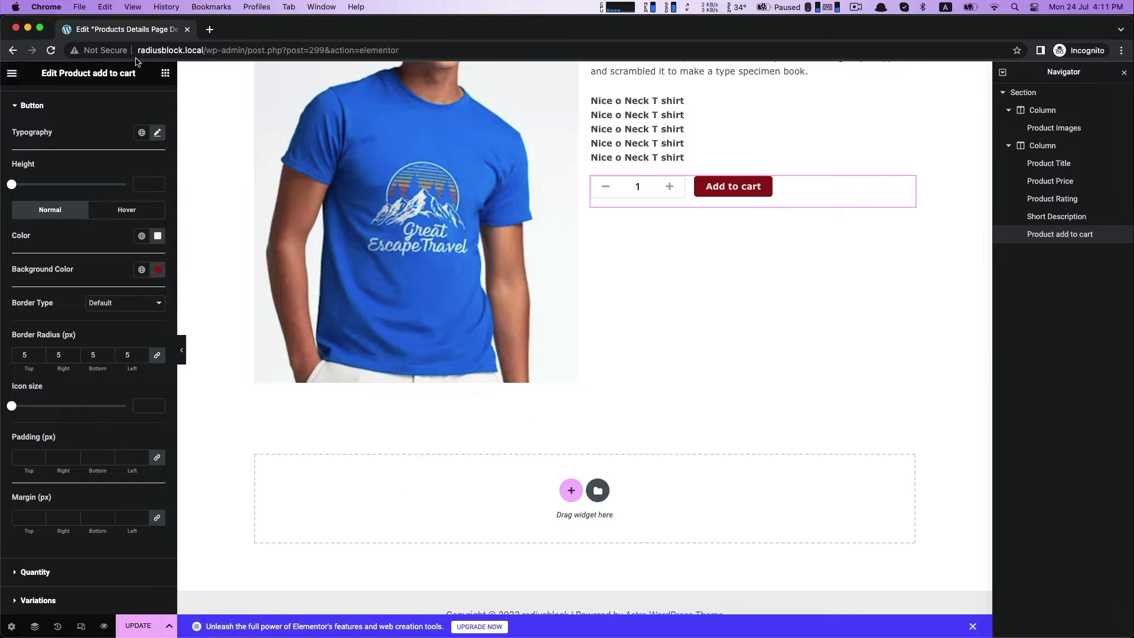
{"action": "left_click", "coordinate": [165, 73]}
{"action": "scroll", "coordinate": [42, 344], "scroll_direction": "down", "scroll_amount": 10}
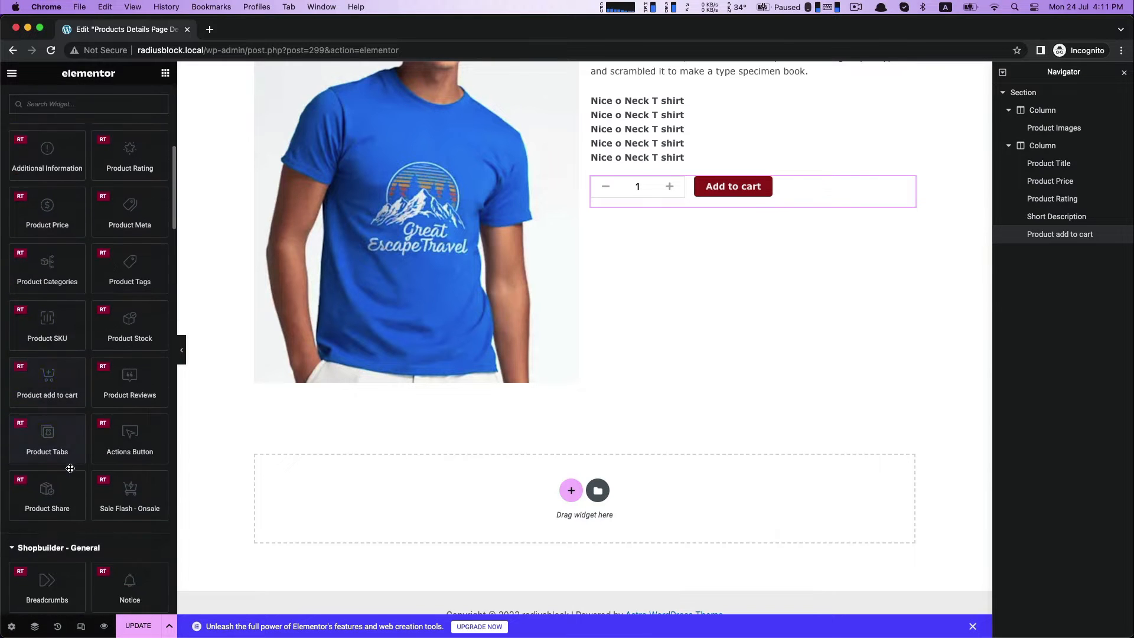
{"action": "left_click_drag", "start_coordinate": [44, 362], "coordinate": [423, 475]}
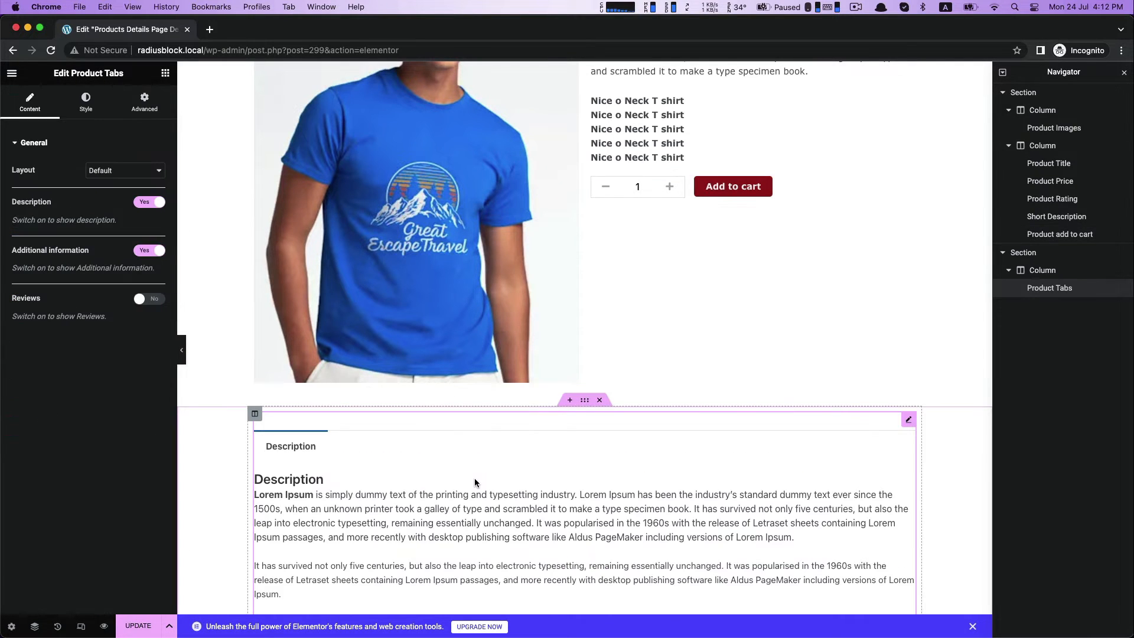
Enable Reviews in the Product Tabs widget, and try switching Description off and back on.
{"action": "left_click", "coordinate": [586, 406]}
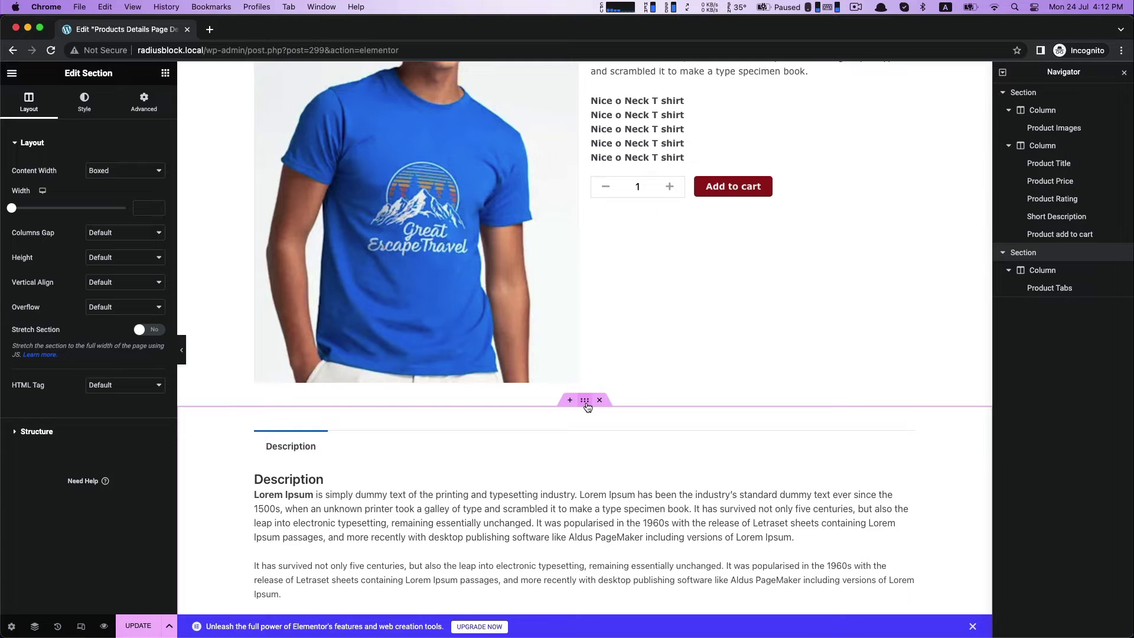
{"action": "left_click", "coordinate": [76, 110]}
{"action": "left_click", "coordinate": [493, 503]}
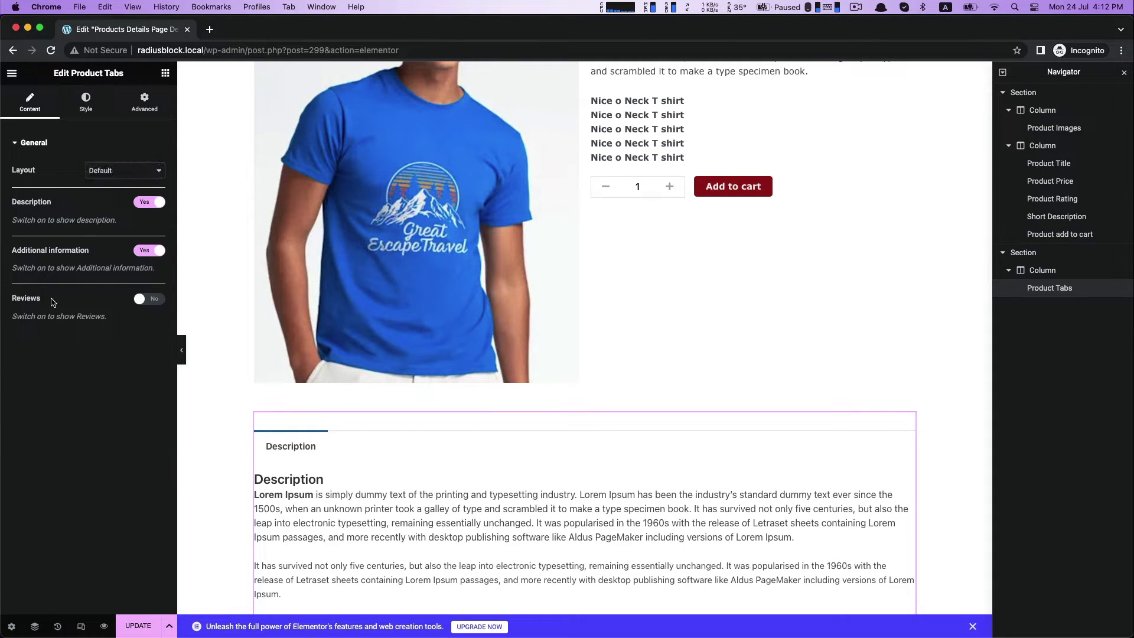
{"action": "left_click", "coordinate": [156, 300]}
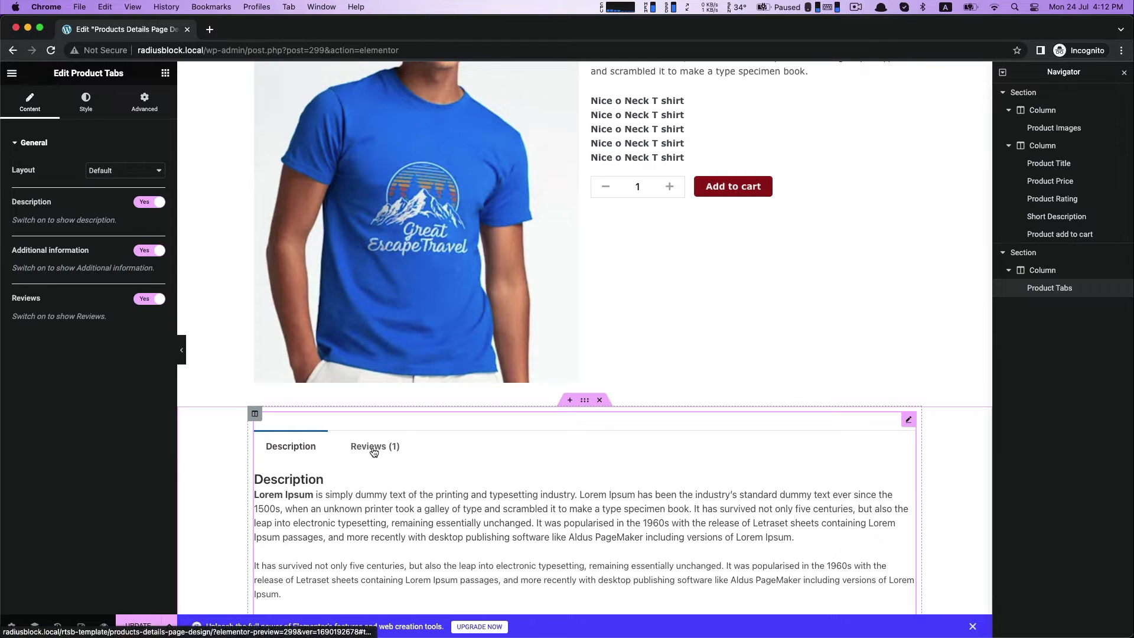
{"action": "left_click", "coordinate": [143, 205]}
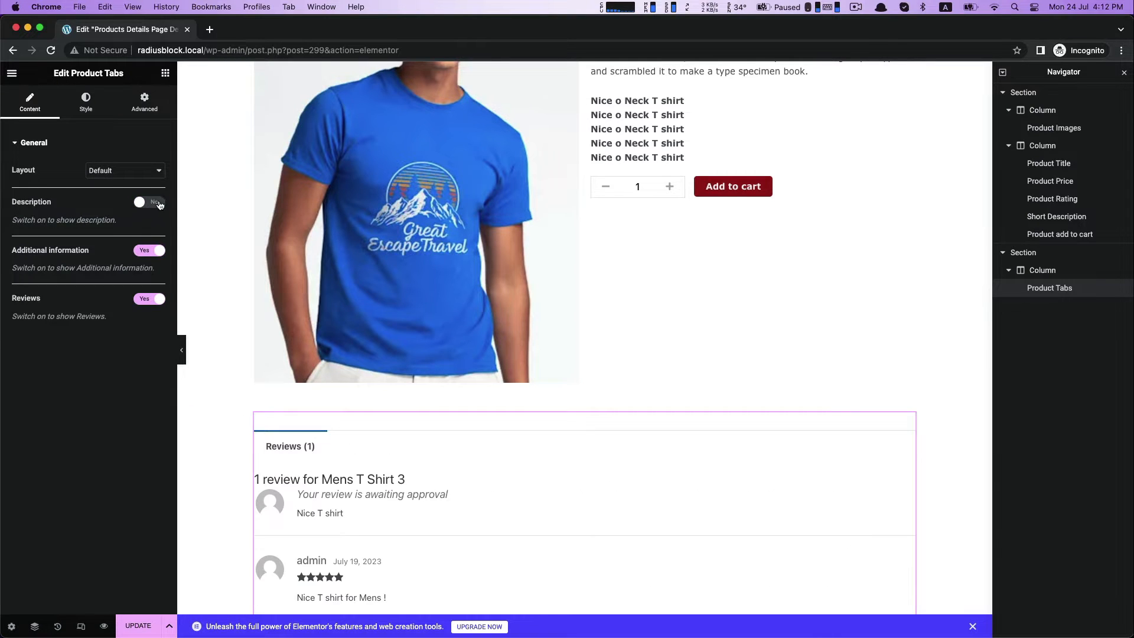
{"action": "left_click", "coordinate": [159, 205]}
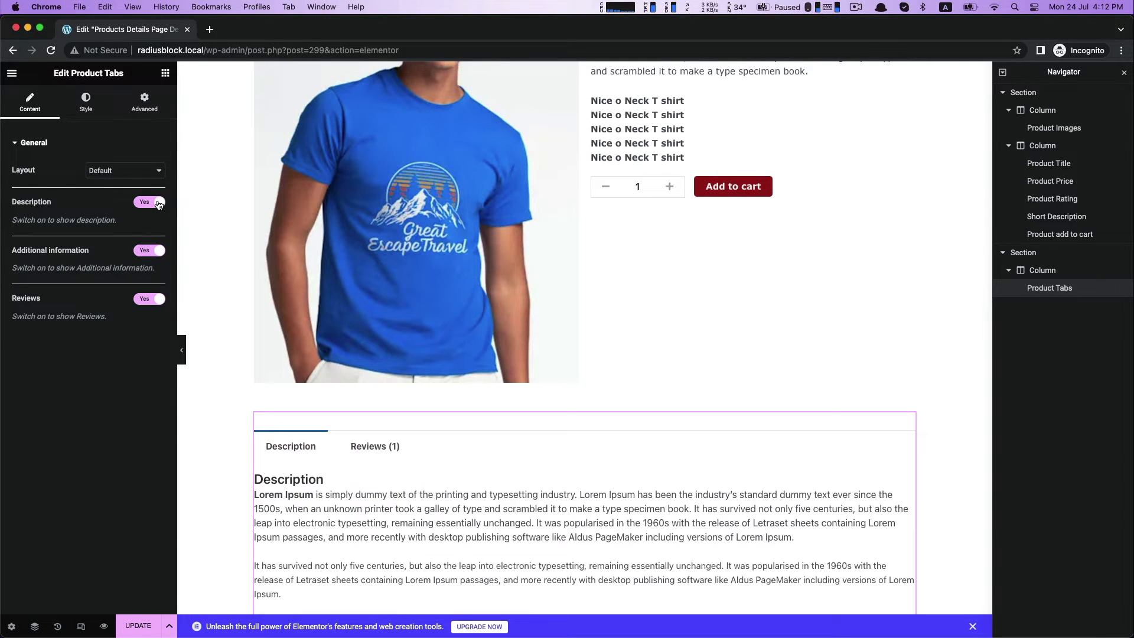
Set the font family of the Product Tabs navigation to Verdana.
{"action": "left_click", "coordinate": [87, 106]}
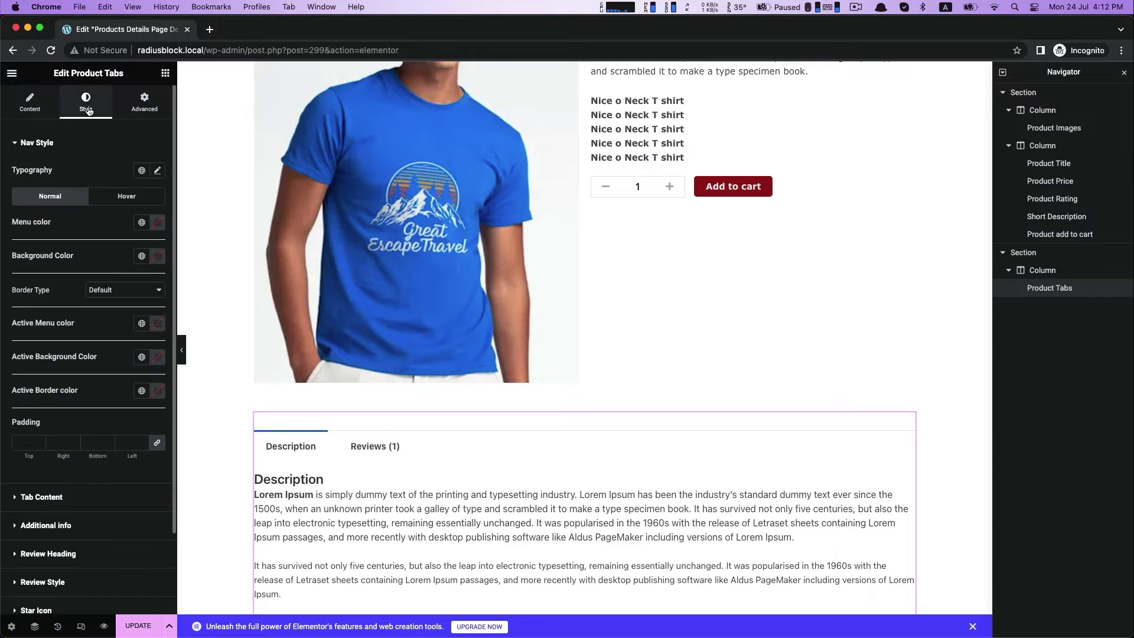
{"action": "left_click", "coordinate": [157, 171]}
{"action": "left_click", "coordinate": [121, 226]}
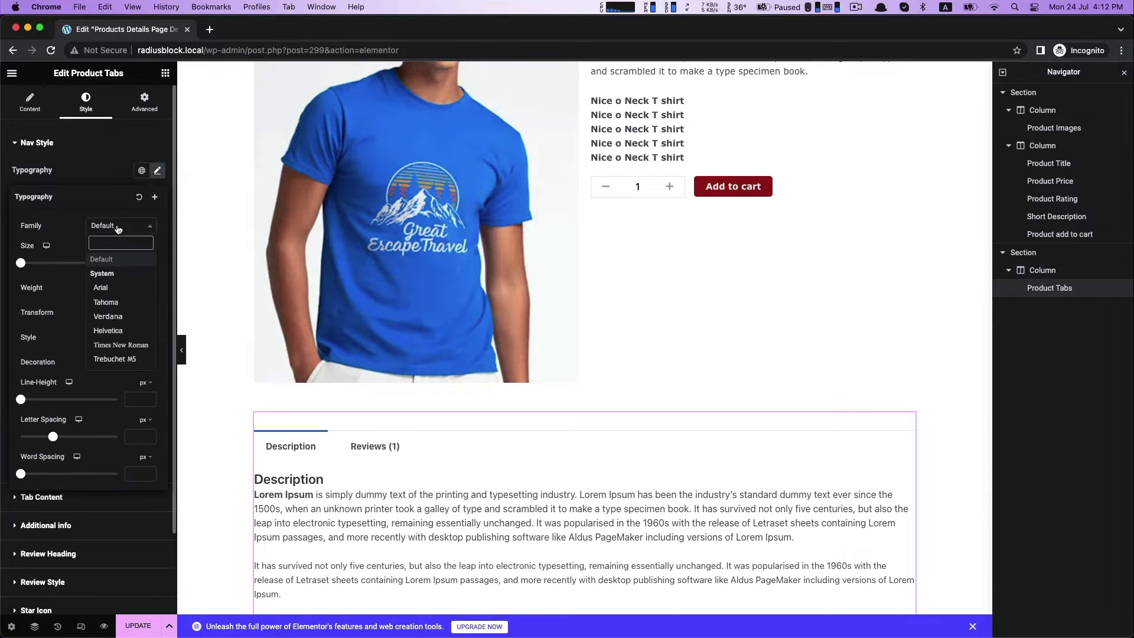
{"action": "left_click", "coordinate": [108, 317]}
{"action": "scroll", "coordinate": [108, 316], "scroll_direction": "down", "scroll_amount": 2}
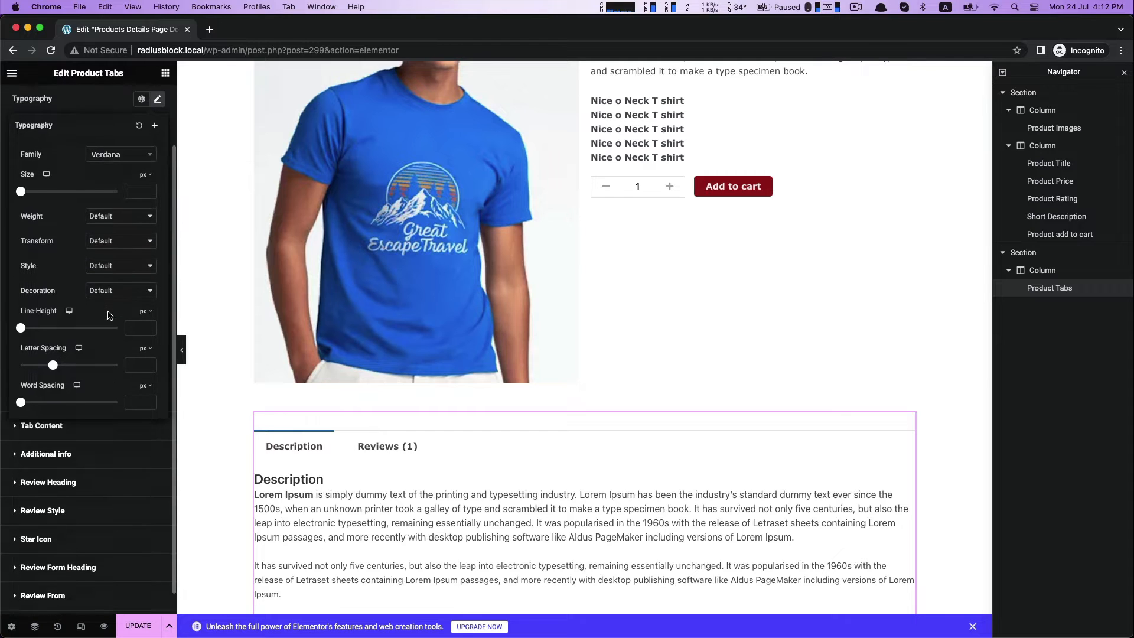
{"action": "scroll", "coordinate": [109, 315], "scroll_direction": "up", "scroll_amount": 2}
{"action": "left_click", "coordinate": [38, 175]}
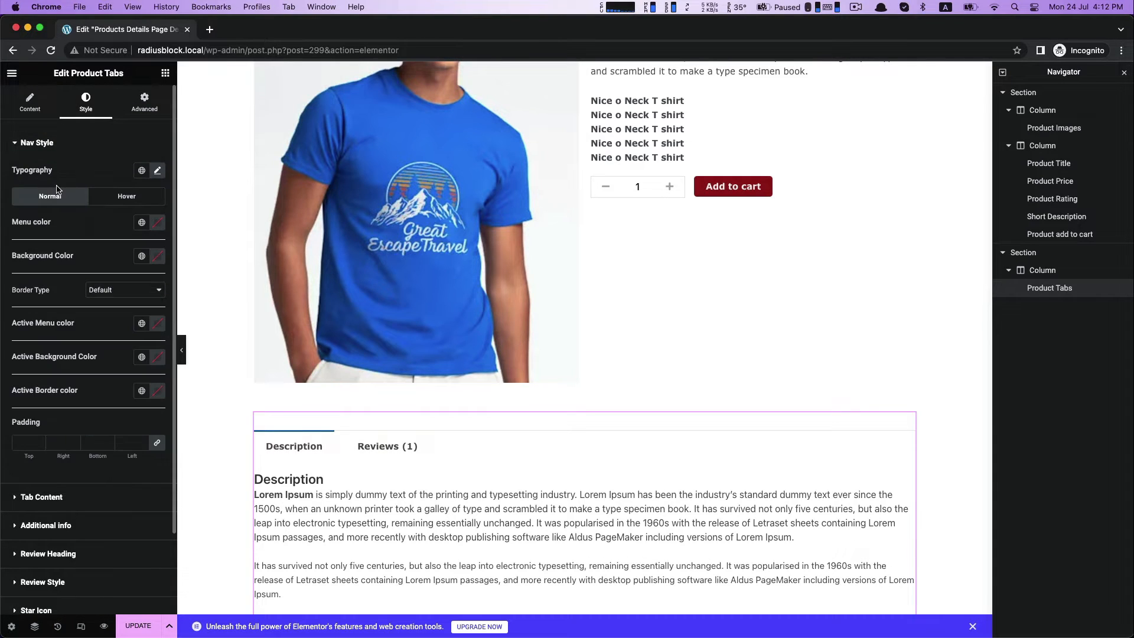
{"action": "left_click", "coordinate": [29, 145]}
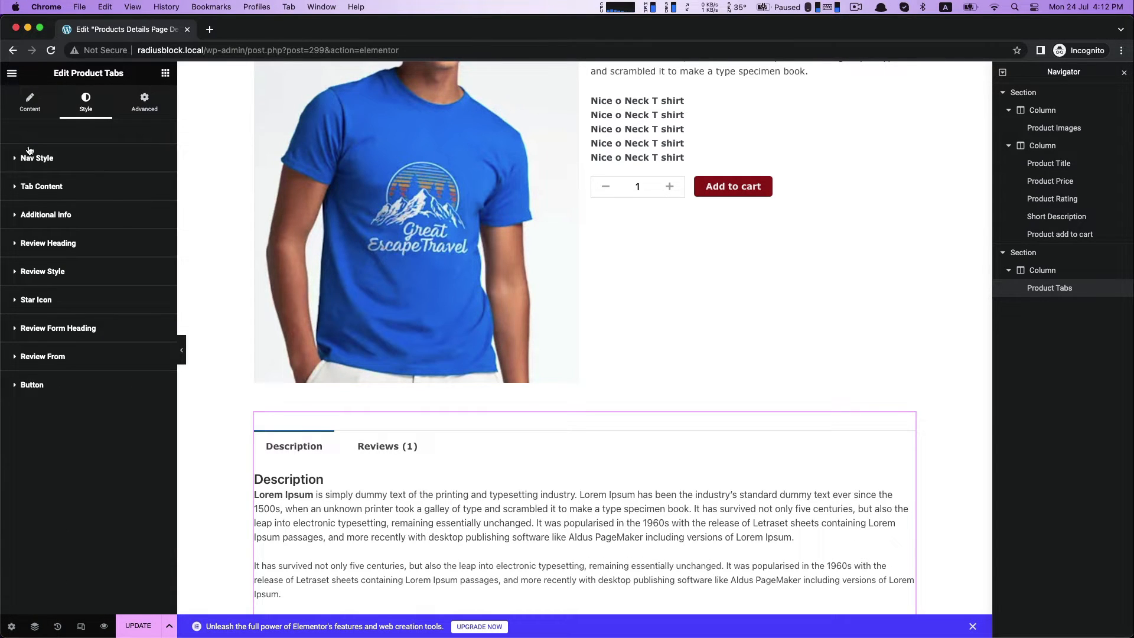
Hide the title inside the Product Tabs content, comparing the shown and hidden options.
{"action": "left_click", "coordinate": [40, 187]}
{"action": "left_click", "coordinate": [158, 274]}
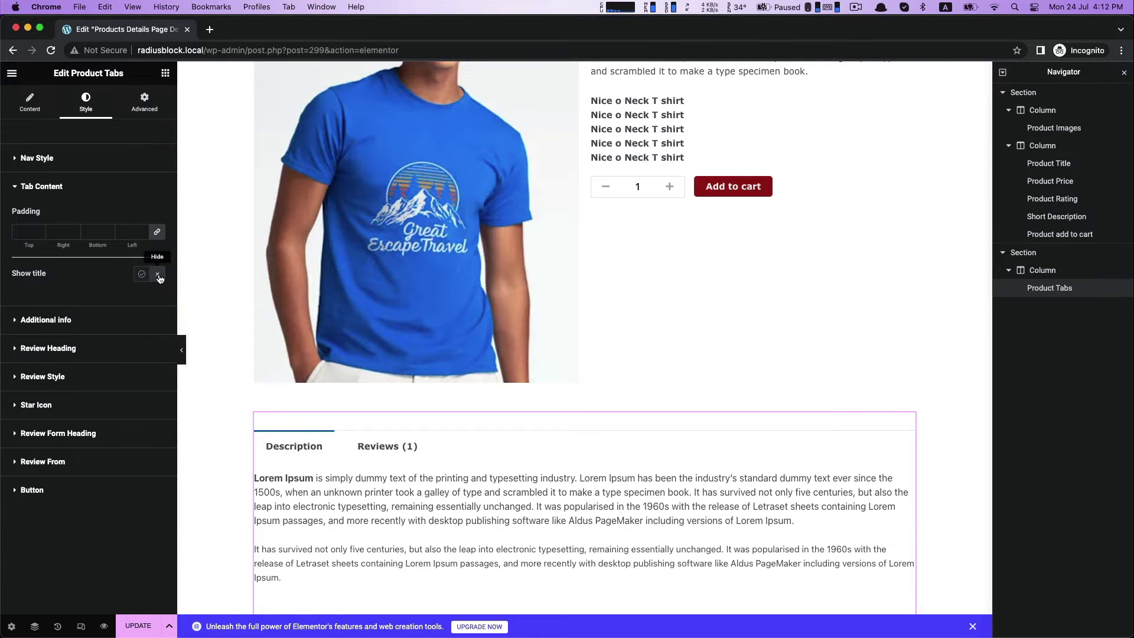
{"action": "left_click", "coordinate": [142, 274]}
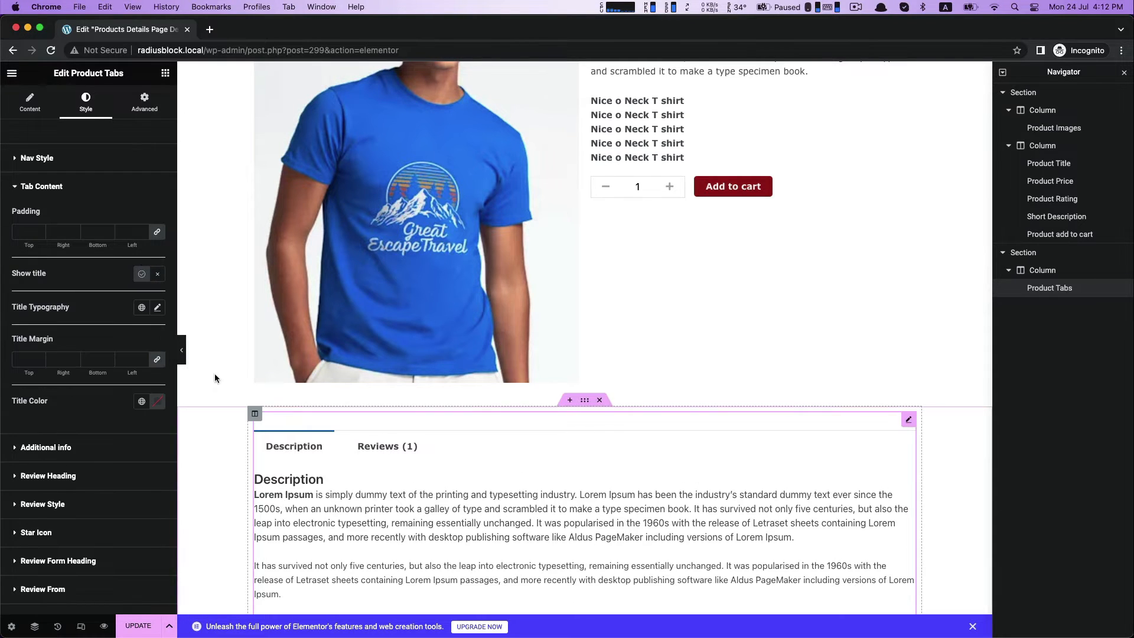
{"action": "left_click", "coordinate": [158, 275]}
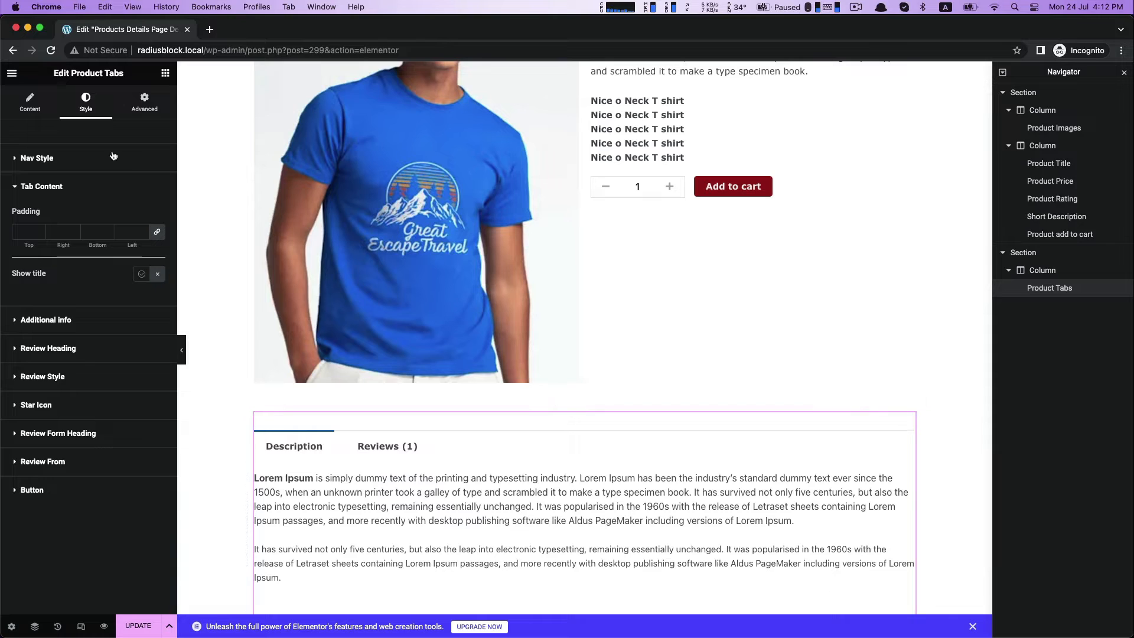
Set the normal menu color of the Product Tabs navigation to dark red #961B1B.
{"action": "left_click", "coordinate": [84, 163]}
{"action": "left_click", "coordinate": [157, 237]}
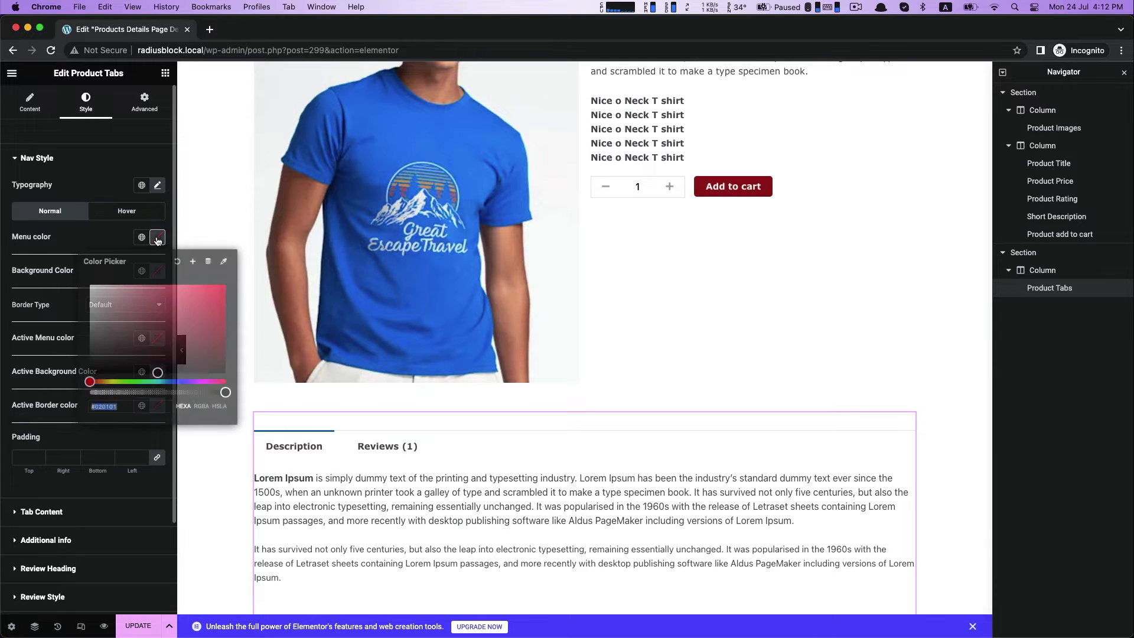
{"action": "key", "text": "super+v"}
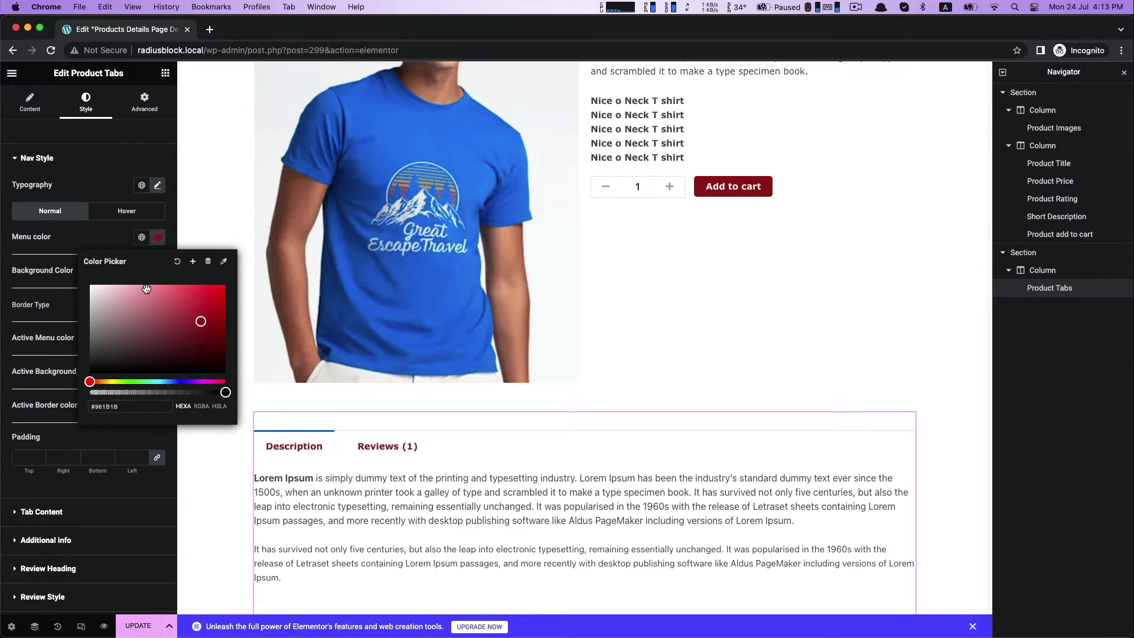
{"action": "left_click", "coordinate": [341, 478]}
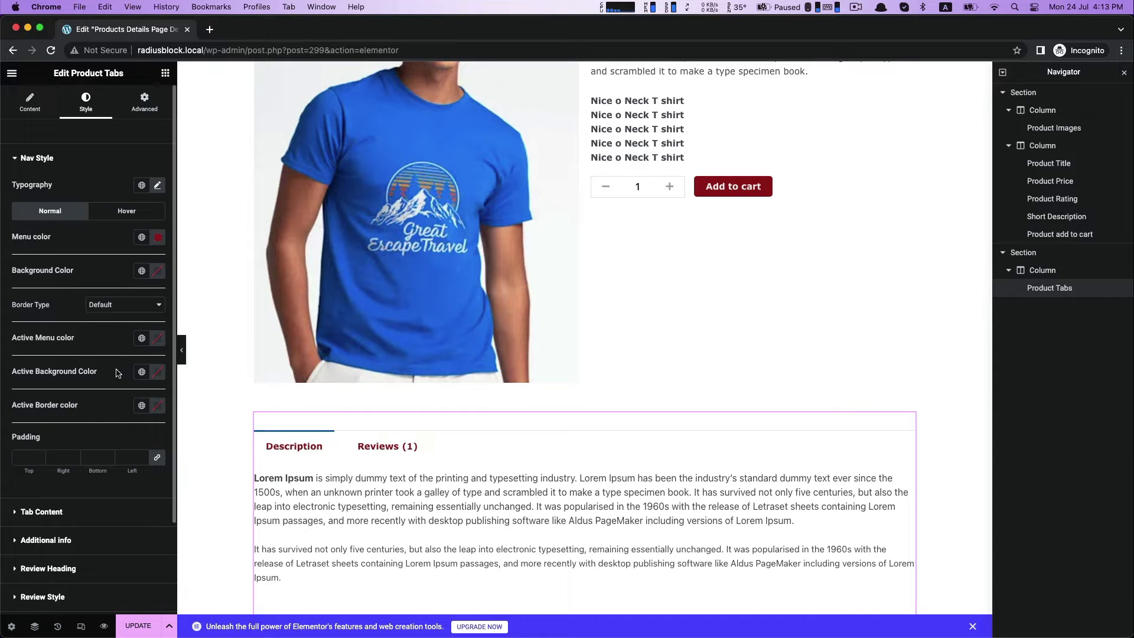
{"action": "scroll", "coordinate": [116, 373], "scroll_direction": "down", "scroll_amount": 1}
{"action": "left_click", "coordinate": [26, 145]}
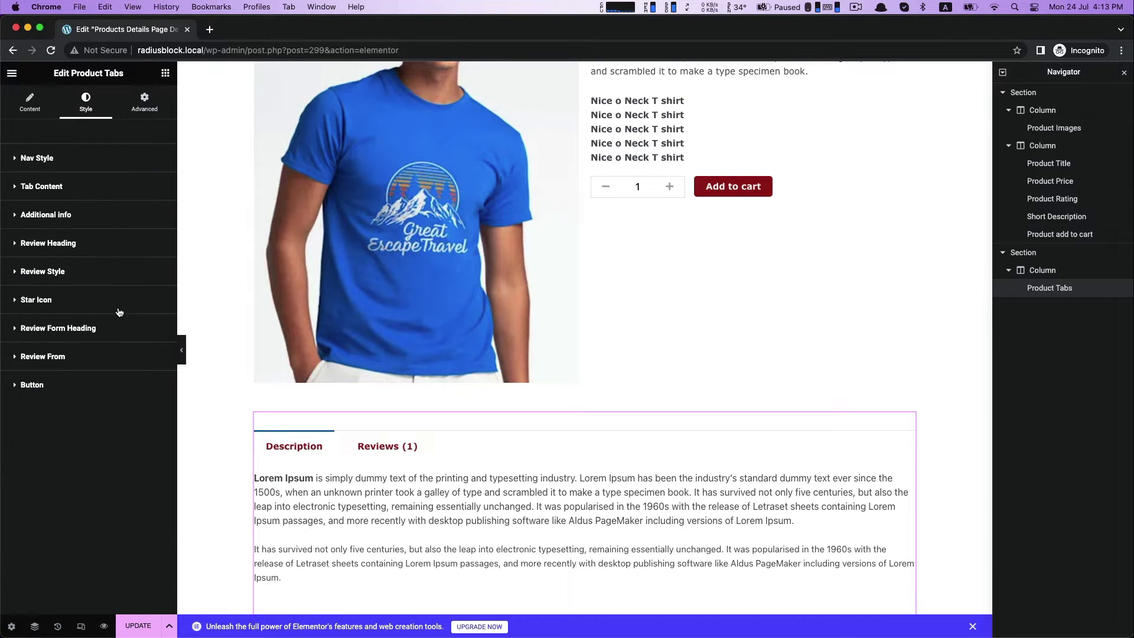
Display the Reviews tab and set its review meta color for date and author to #961B1B.
{"action": "scroll", "coordinate": [372, 428], "scroll_direction": "down", "scroll_amount": 4}
{"action": "left_click", "coordinate": [386, 413]}
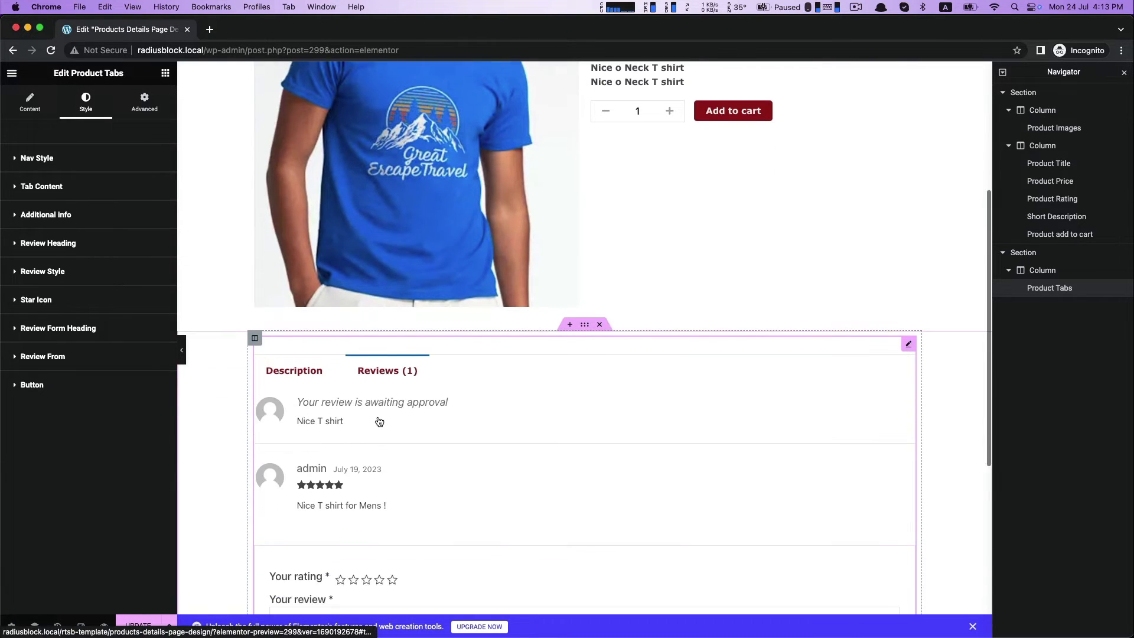
{"action": "left_click", "coordinate": [37, 273]}
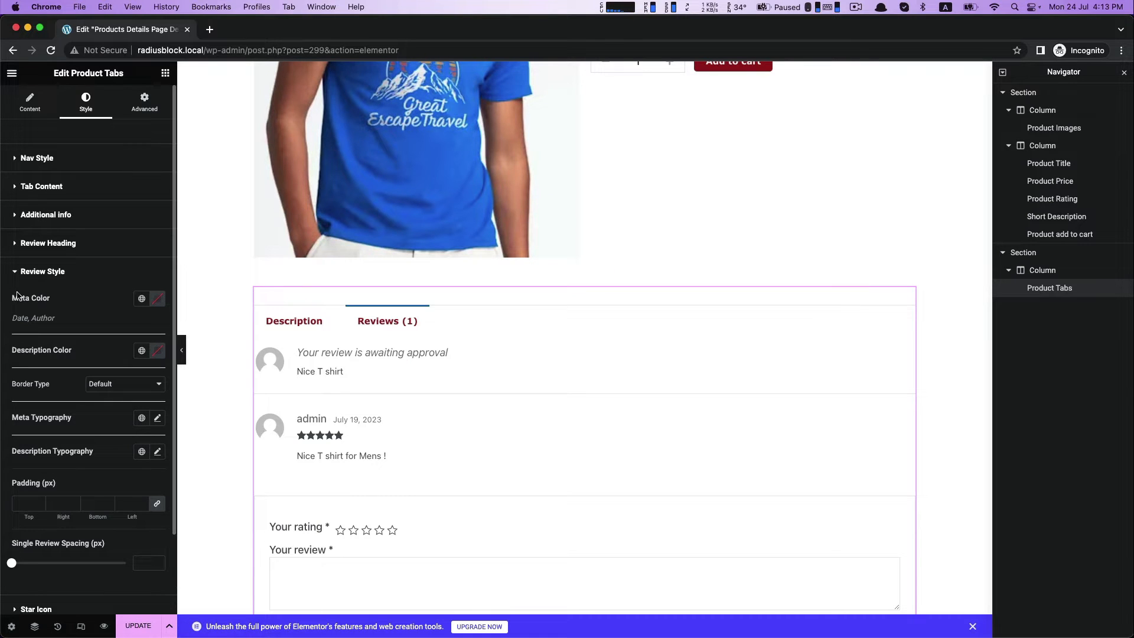
{"action": "left_click", "coordinate": [157, 299]}
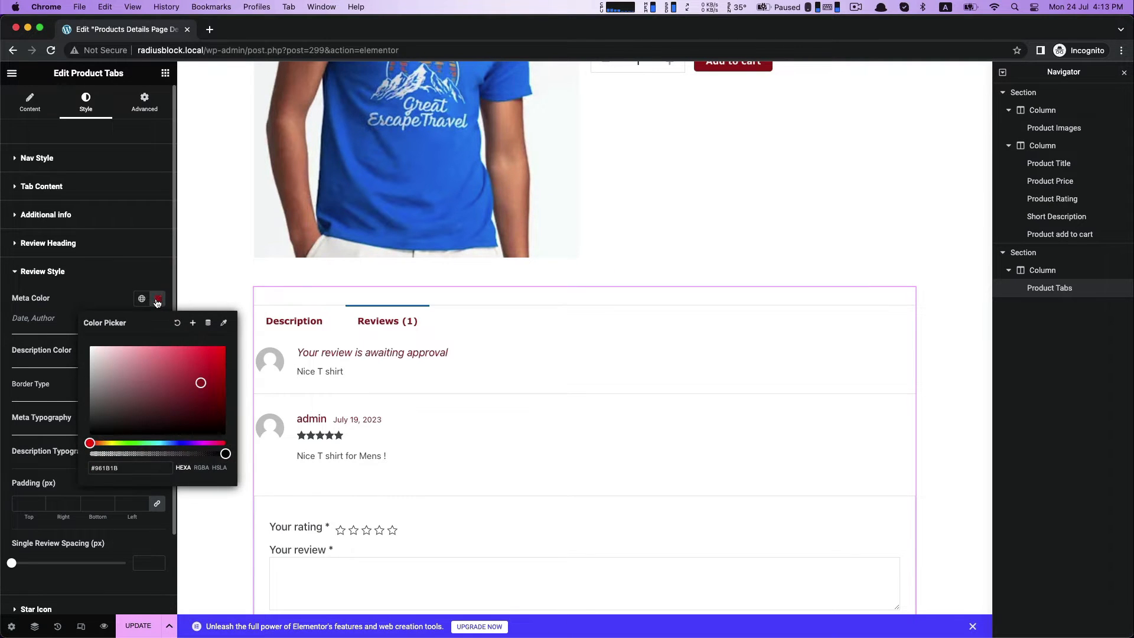
{"action": "left_click", "coordinate": [110, 306]}
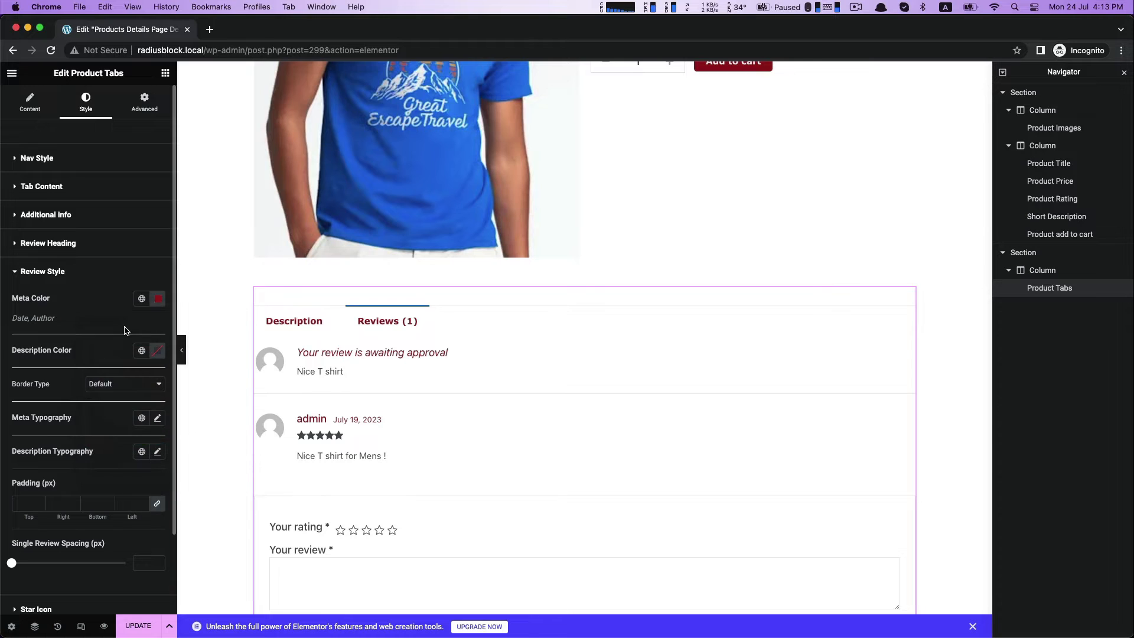
{"action": "left_click", "coordinate": [31, 272]}
Set the star icon color in the Product Tabs reviews to the same dark red.
{"action": "left_click", "coordinate": [30, 302]}
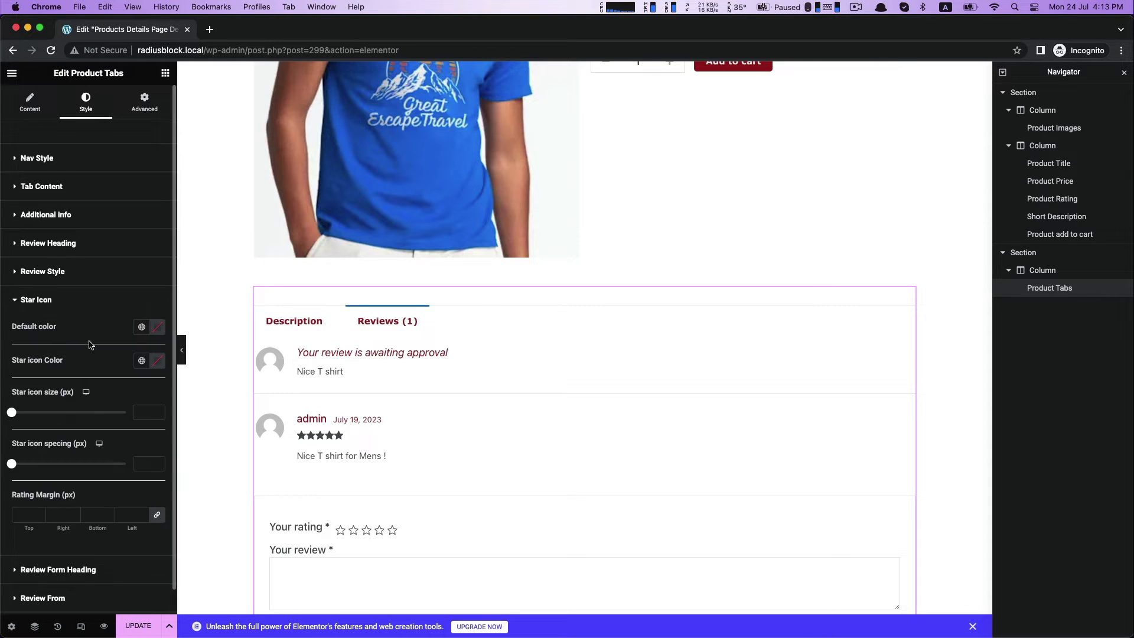
{"action": "left_click", "coordinate": [158, 359]}
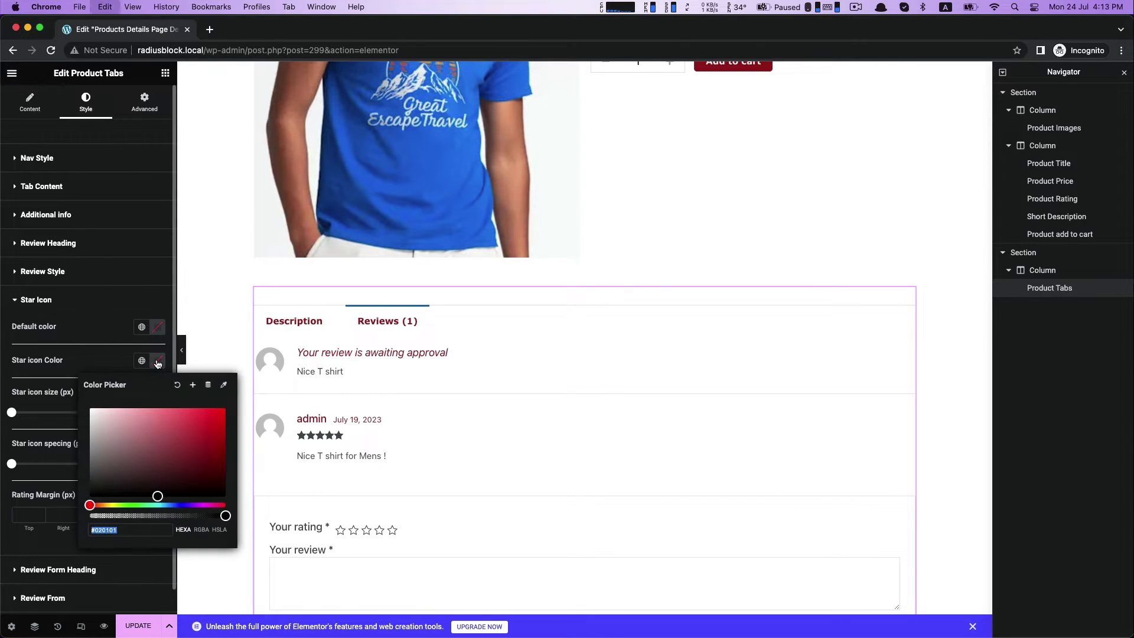
{"action": "left_click", "coordinate": [57, 323]}
{"action": "left_click", "coordinate": [42, 300]}
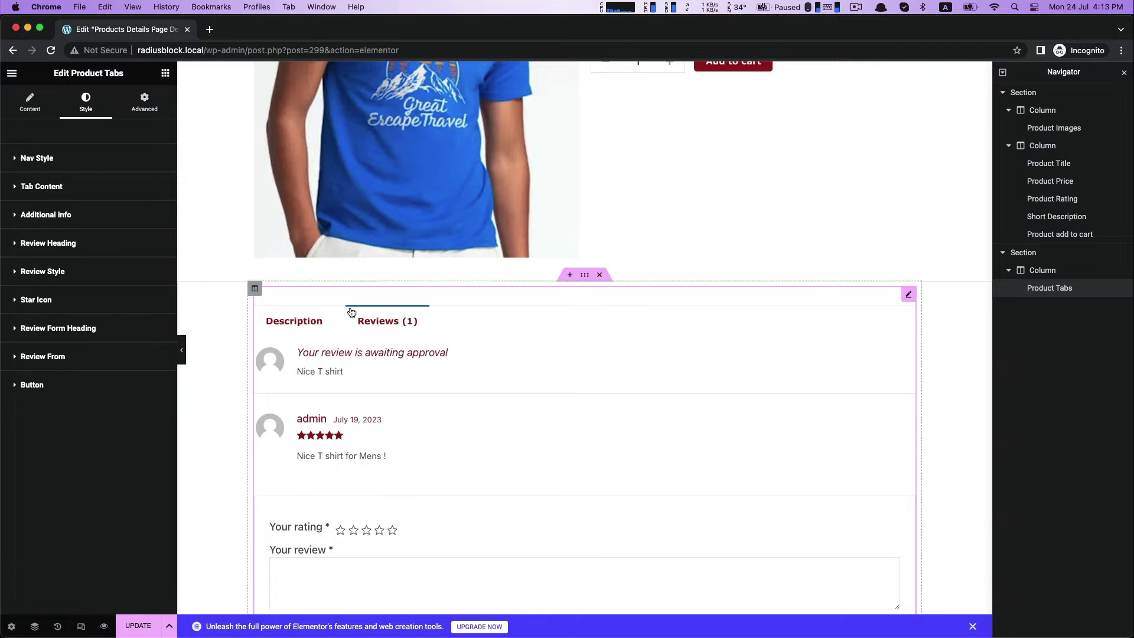
Return the preview to the Description tab and add the Upsells Product - Default widget below the Product Tabs section.
{"action": "left_click", "coordinate": [294, 321]}
{"action": "scroll", "coordinate": [402, 406], "scroll_direction": "down", "scroll_amount": 1}
{"action": "scroll", "coordinate": [401, 406], "scroll_direction": "up", "scroll_amount": 2}
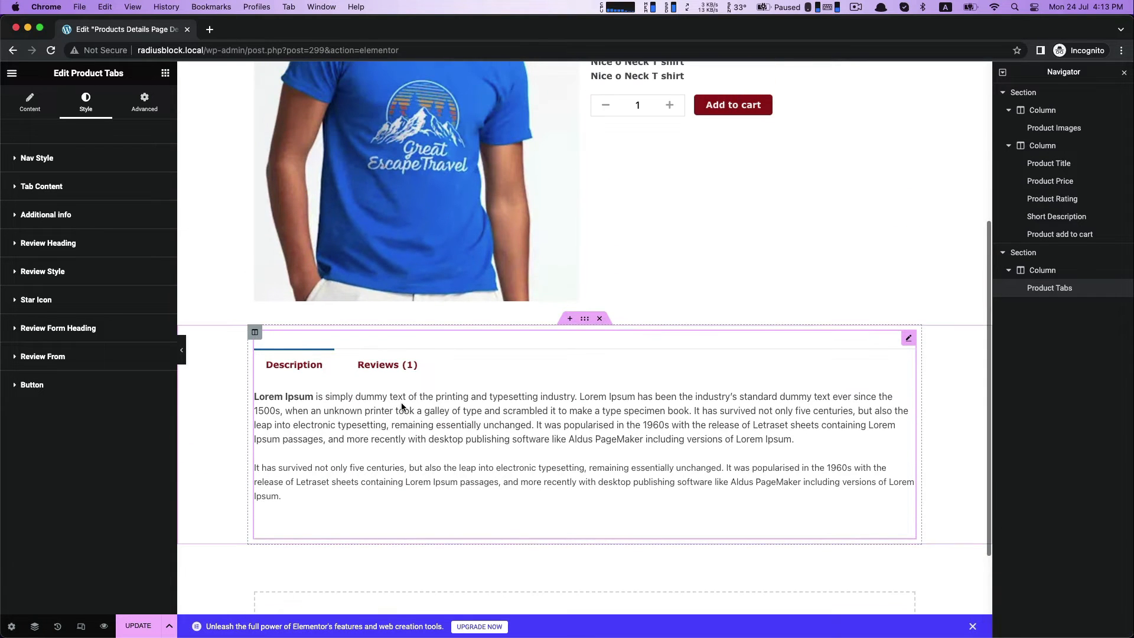
{"action": "scroll", "coordinate": [903, 411], "scroll_direction": "down", "scroll_amount": 3}
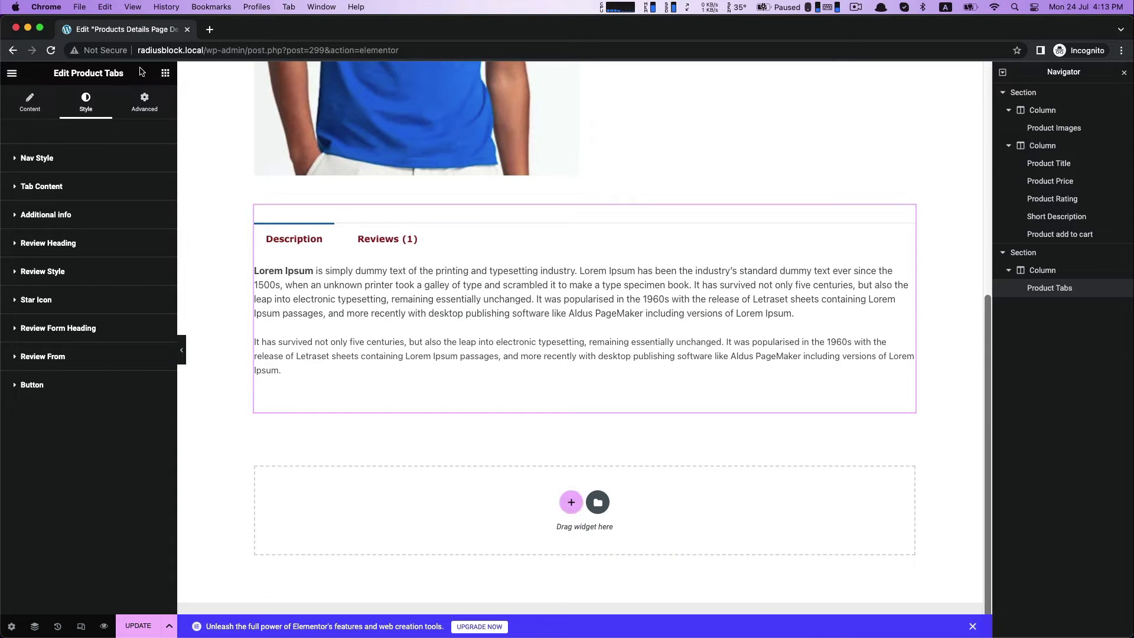
{"action": "left_click", "coordinate": [165, 73]}
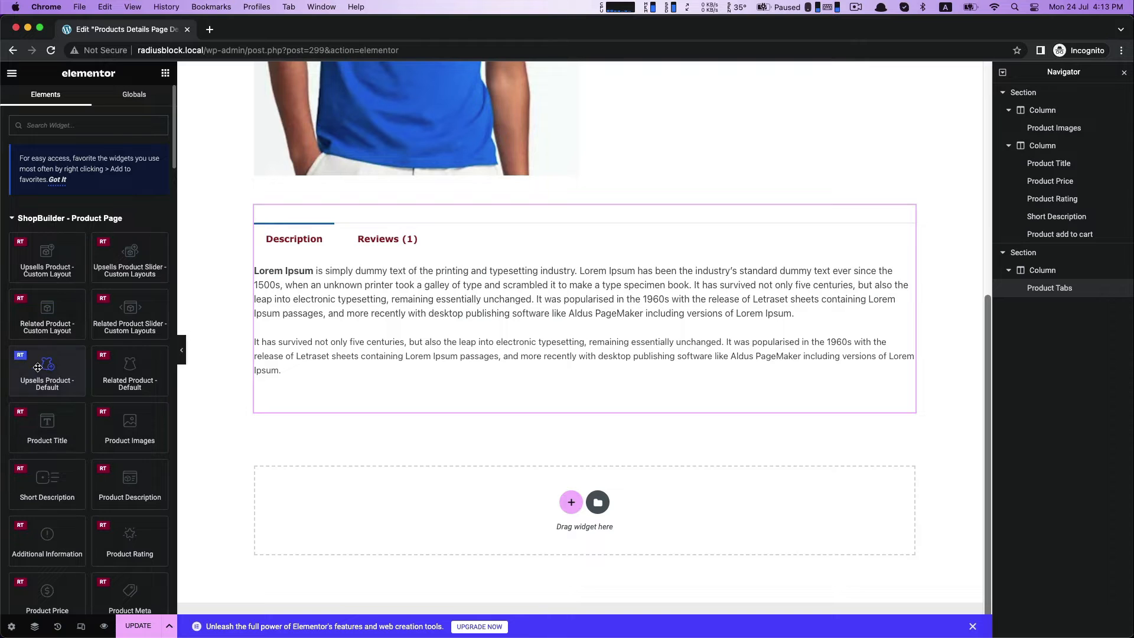
{"action": "left_click_drag", "start_coordinate": [46, 390], "coordinate": [520, 500]}
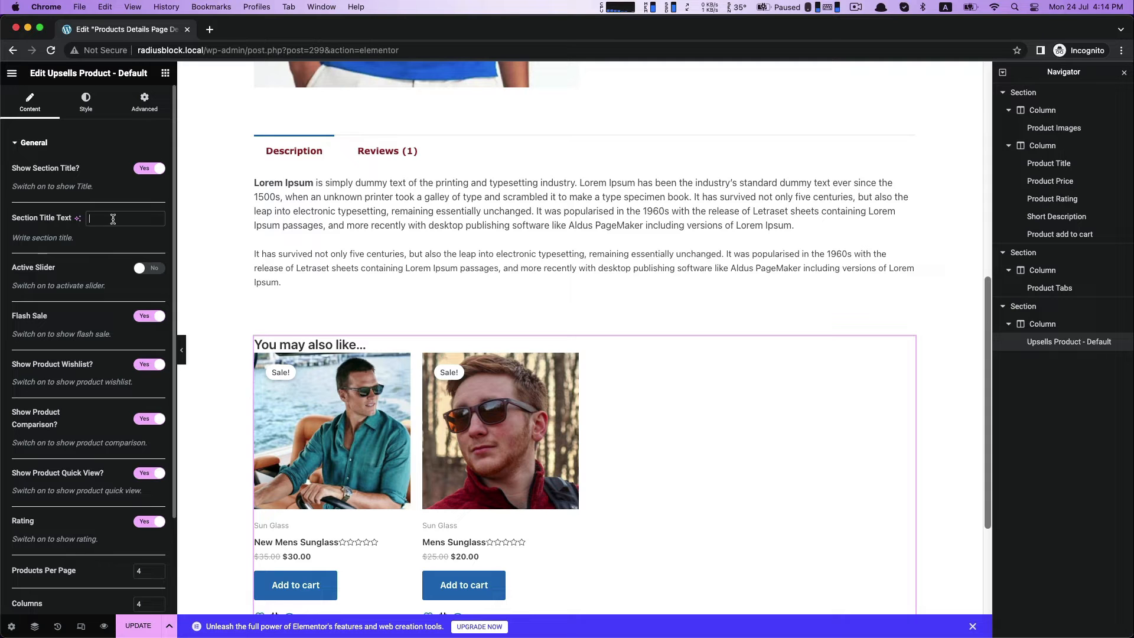
Set the upsells section title text to "You May Need This Item Also".
{"action": "type", "text": "You Ma"}
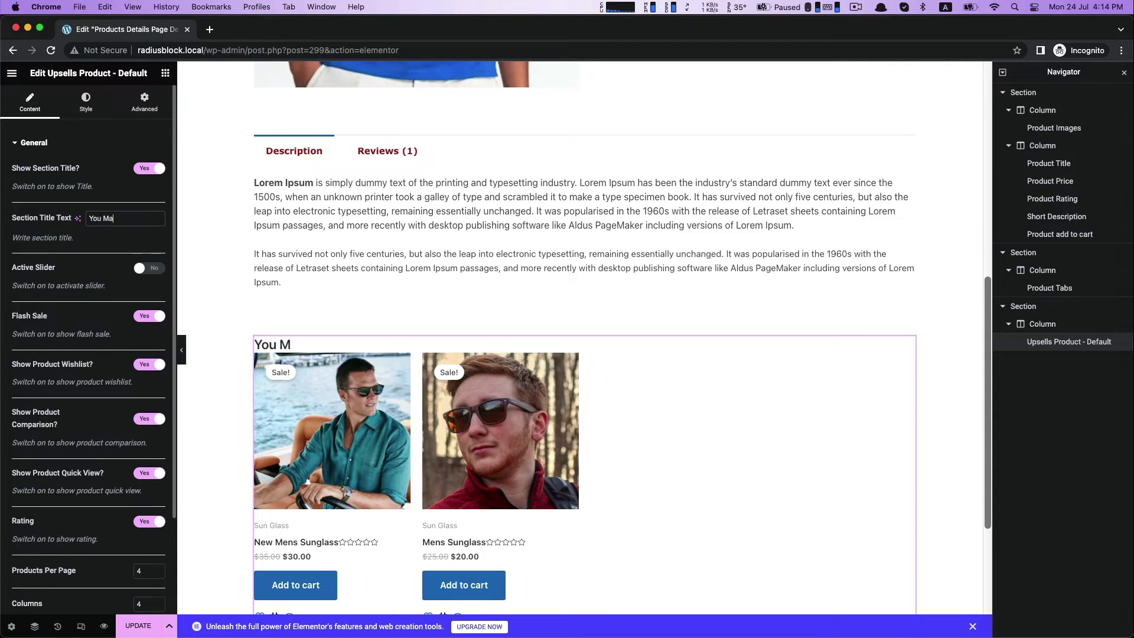
{"action": "type", "text": "y Need This Ite"}
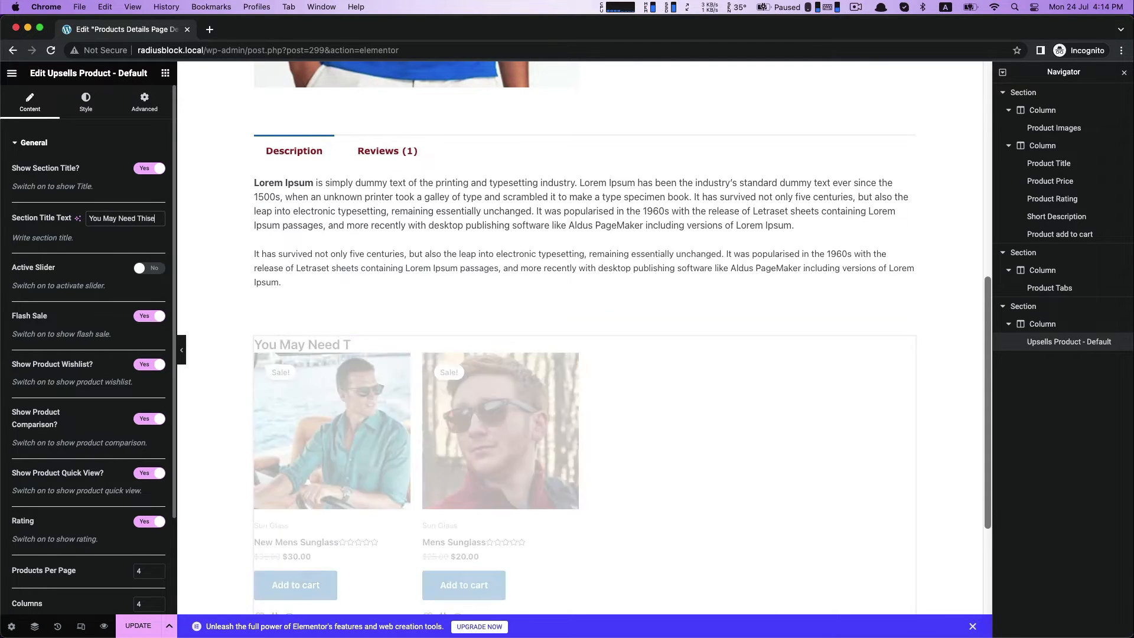
{"action": "type", "text": "m Also"}
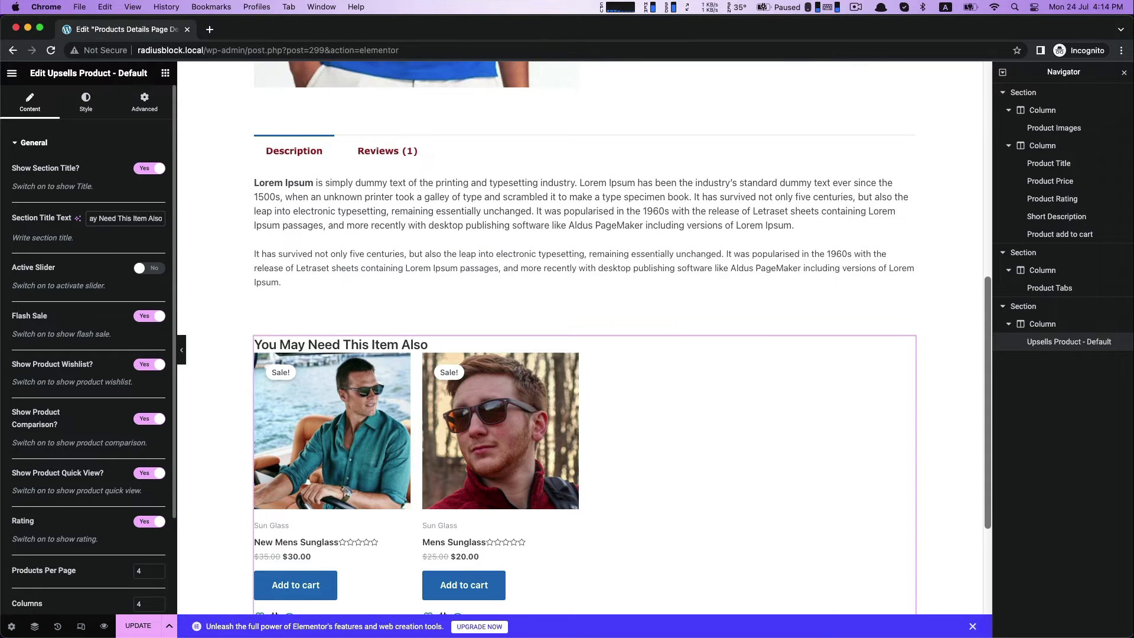
{"action": "left_click", "coordinate": [87, 181]}
Preview the upsells widget with the section title hidden and with the slider active, restoring each option.
{"action": "left_click", "coordinate": [159, 170]}
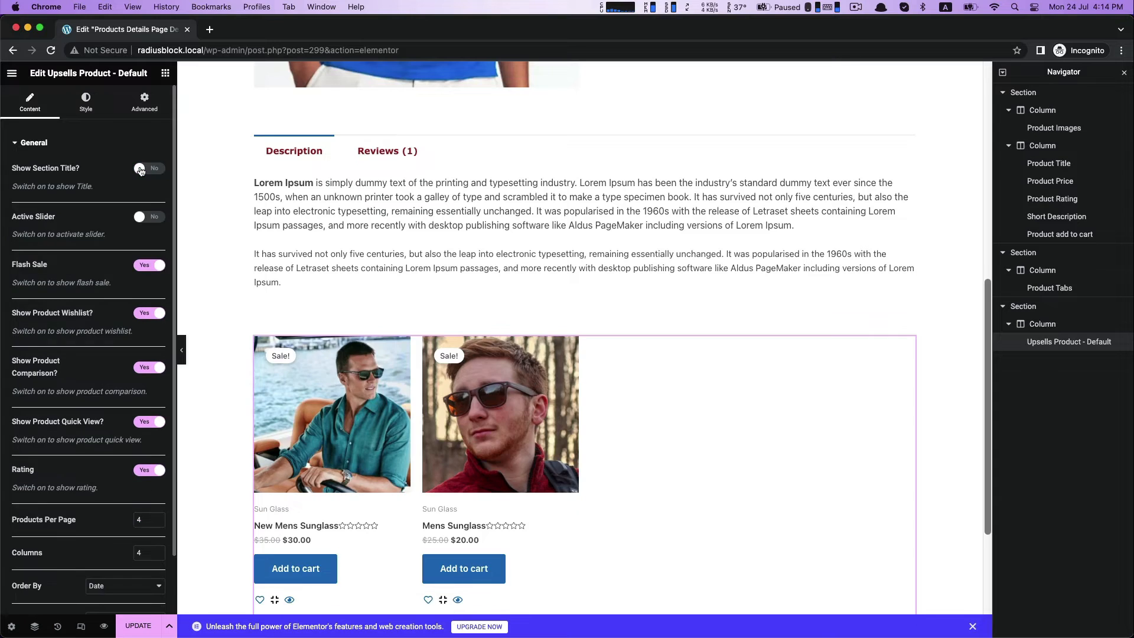
{"action": "left_click", "coordinate": [155, 169]}
{"action": "left_click", "coordinate": [158, 270]}
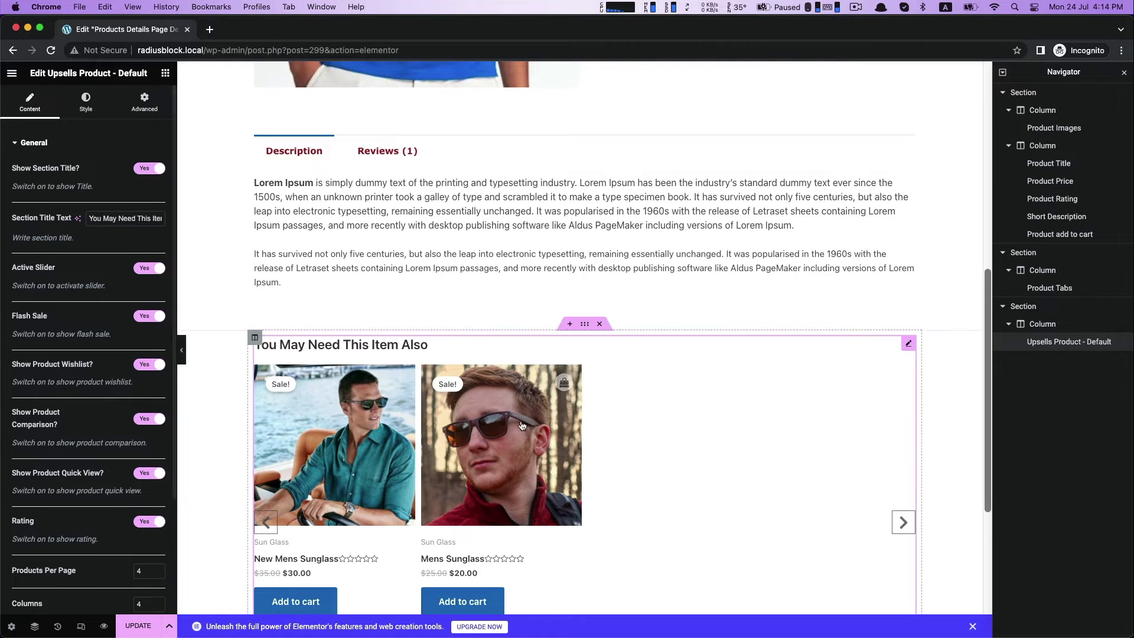
{"action": "left_click", "coordinate": [141, 271]}
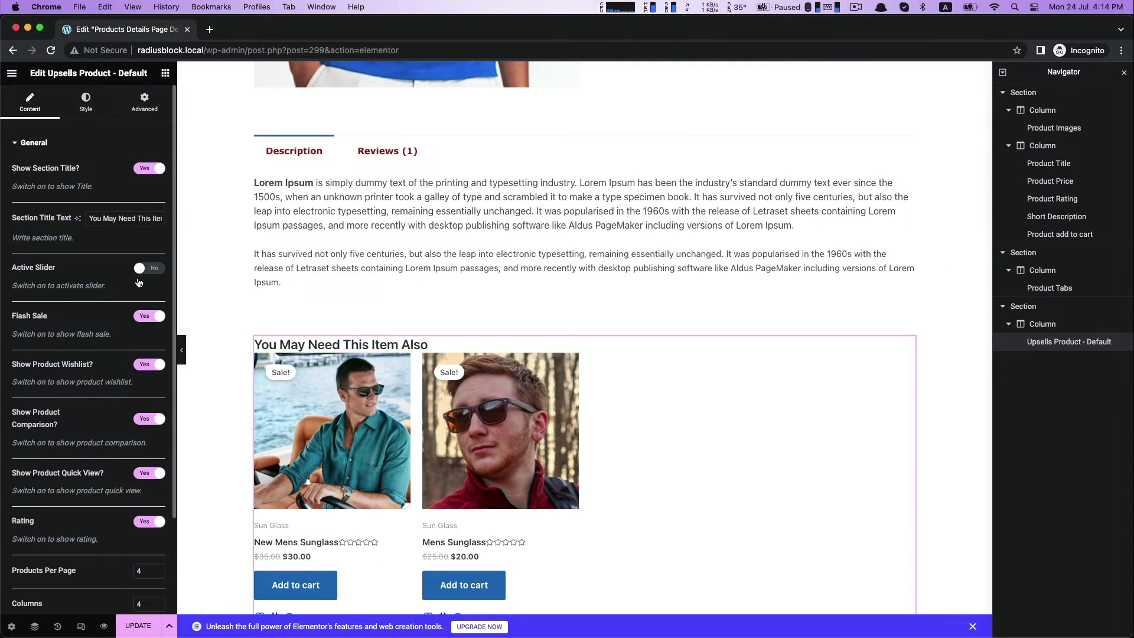
Try switching the flash sale badge and product wishlist options off and back on in the upsells widget.
{"action": "left_click", "coordinate": [138, 317]}
{"action": "left_click", "coordinate": [138, 317]}
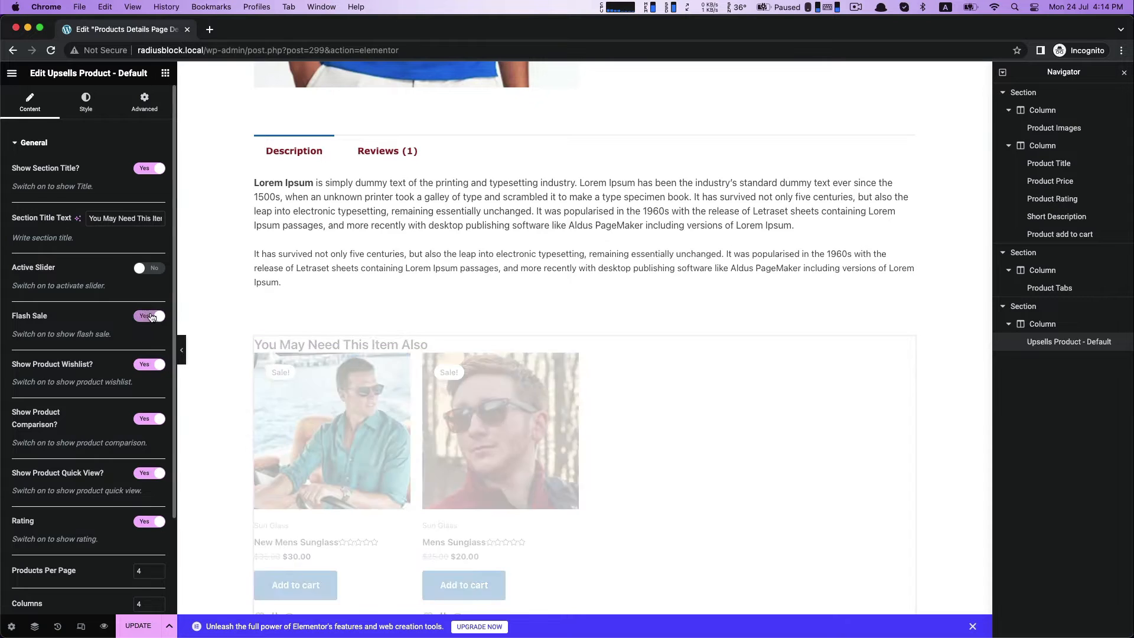
{"action": "scroll", "coordinate": [82, 381], "scroll_direction": "down", "scroll_amount": 2}
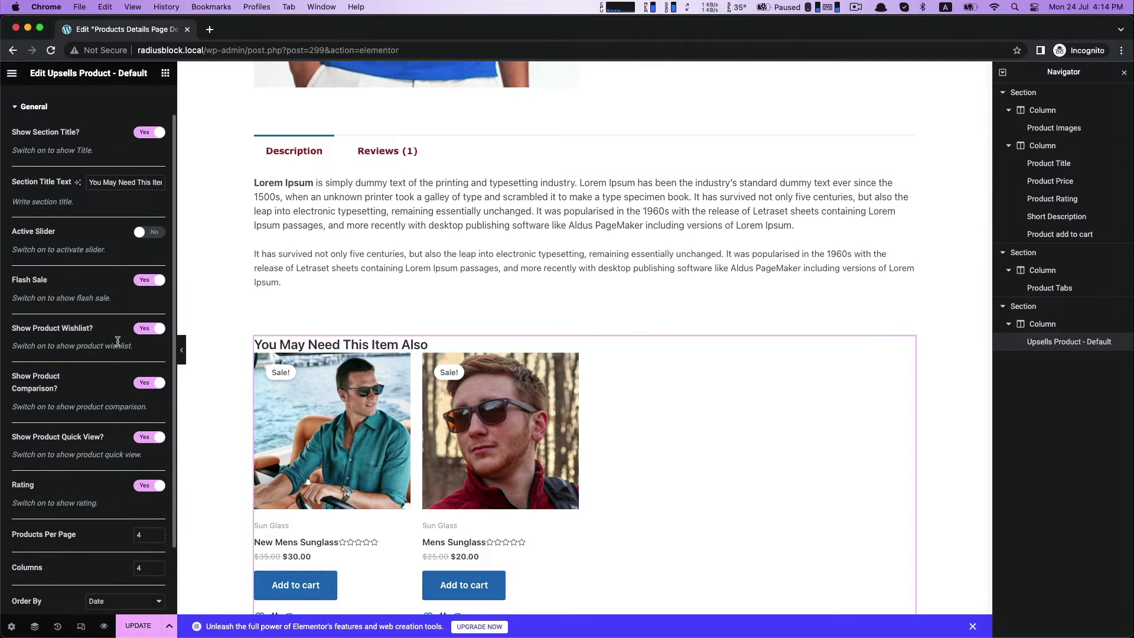
{"action": "left_click", "coordinate": [144, 331]}
{"action": "left_click", "coordinate": [151, 331]}
{"action": "scroll", "coordinate": [398, 506], "scroll_direction": "down", "scroll_amount": 3}
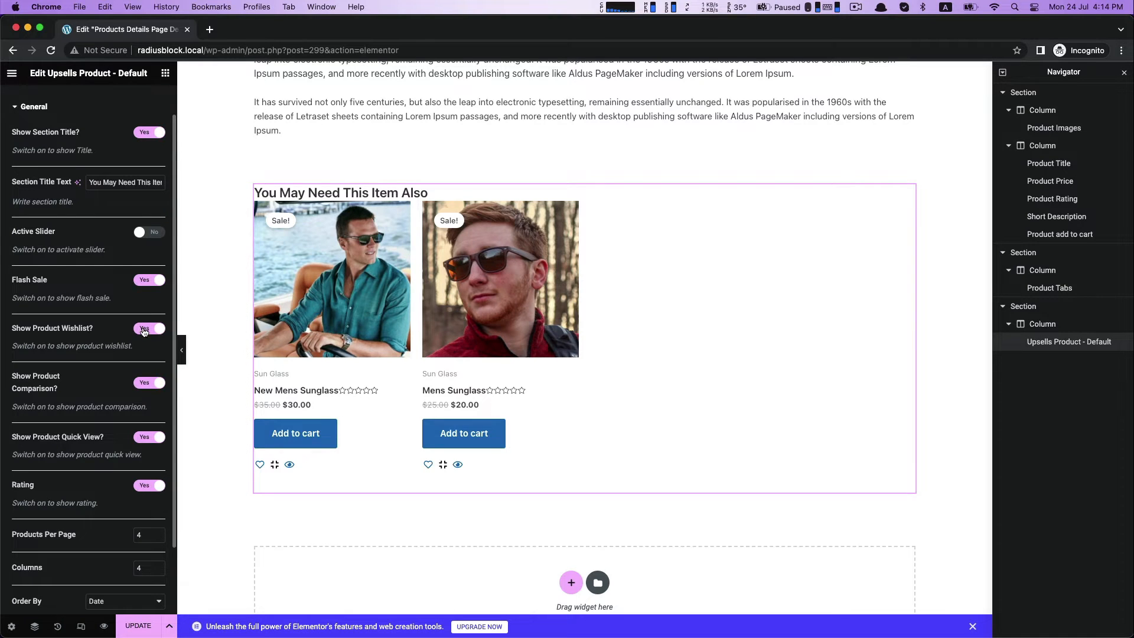
{"action": "left_click", "coordinate": [144, 329]}
{"action": "left_click", "coordinate": [158, 330]}
{"action": "scroll", "coordinate": [113, 429], "scroll_direction": "down", "scroll_amount": 2}
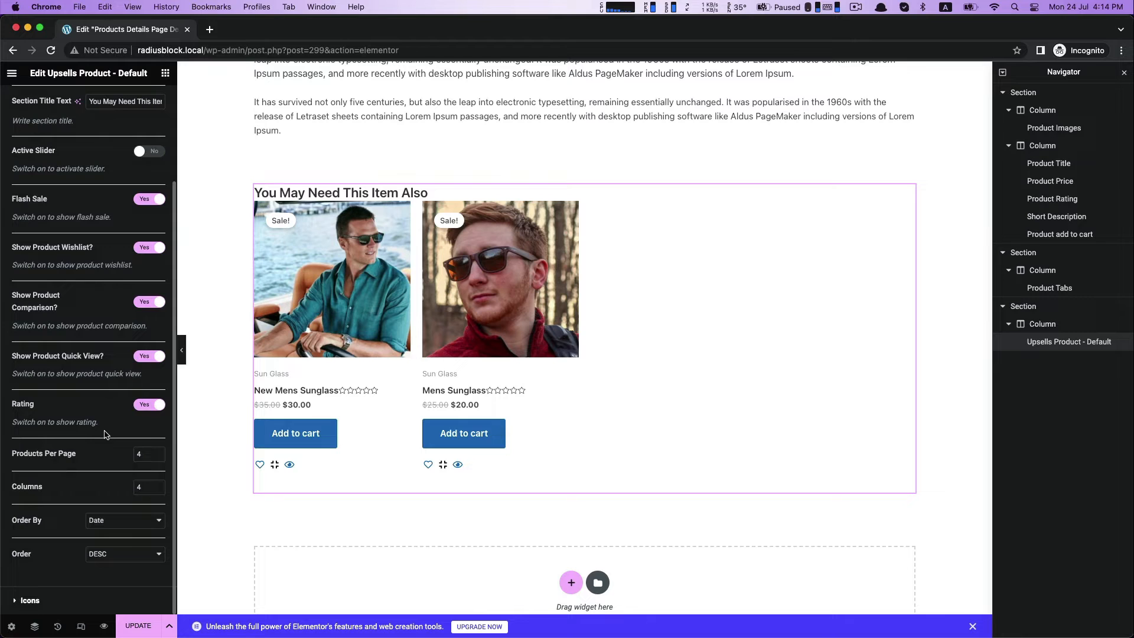
{"action": "scroll", "coordinate": [69, 417], "scroll_direction": "up", "scroll_amount": 3}
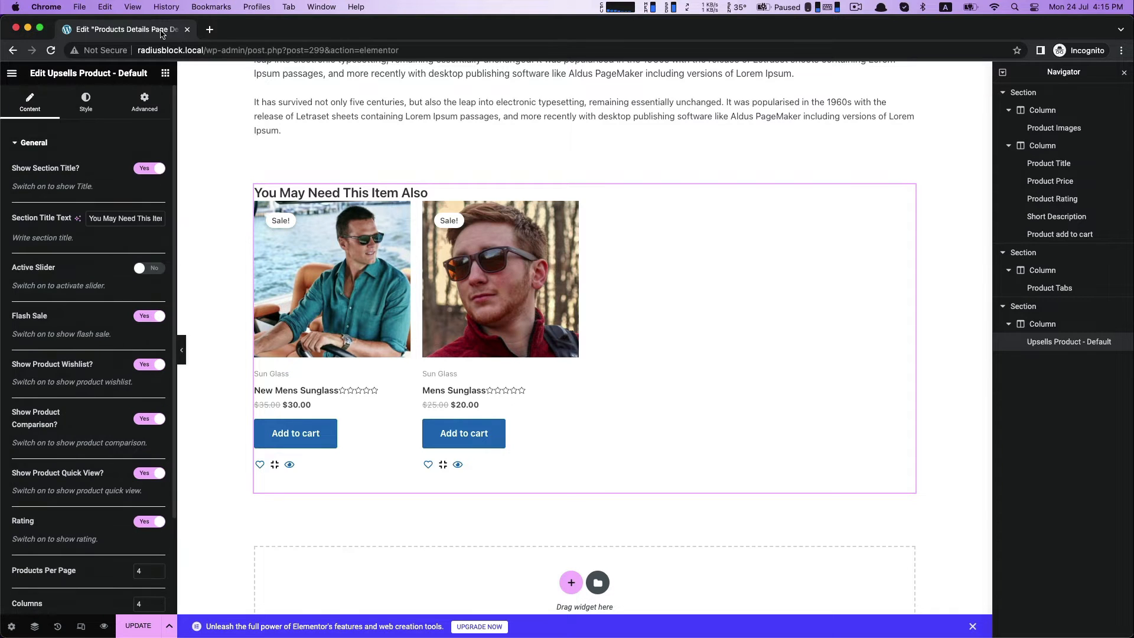
Turn off the rating display for the upsell products.
{"action": "scroll", "coordinate": [144, 408], "scroll_direction": "down", "scroll_amount": 3}
{"action": "left_click", "coordinate": [147, 405]}
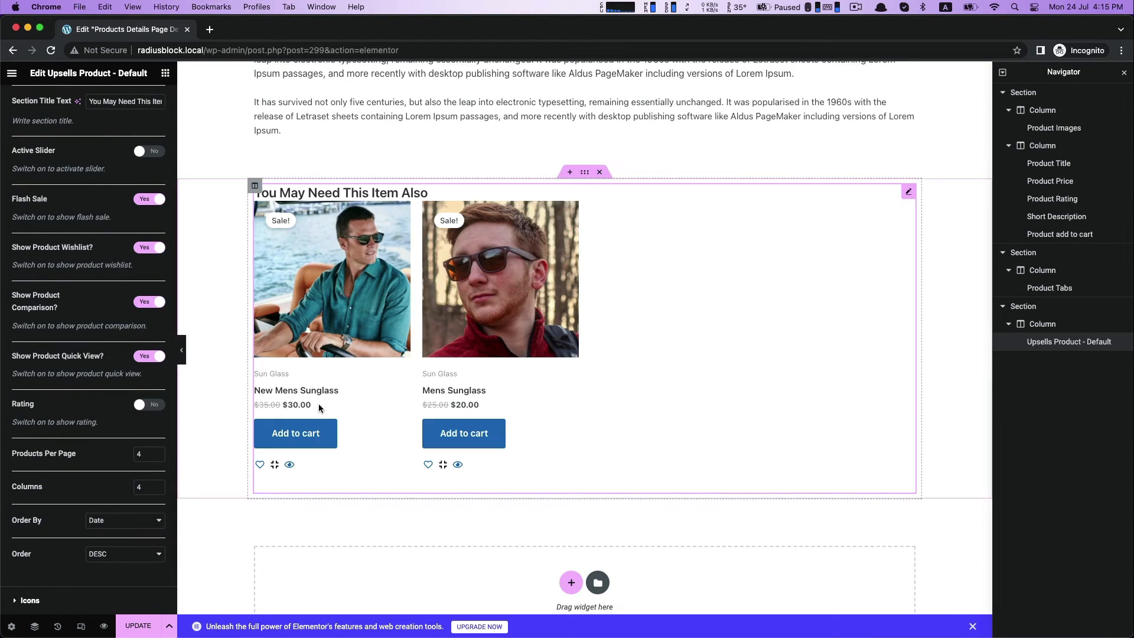
{"action": "left_click", "coordinate": [149, 405]}
{"action": "left_click", "coordinate": [149, 405]}
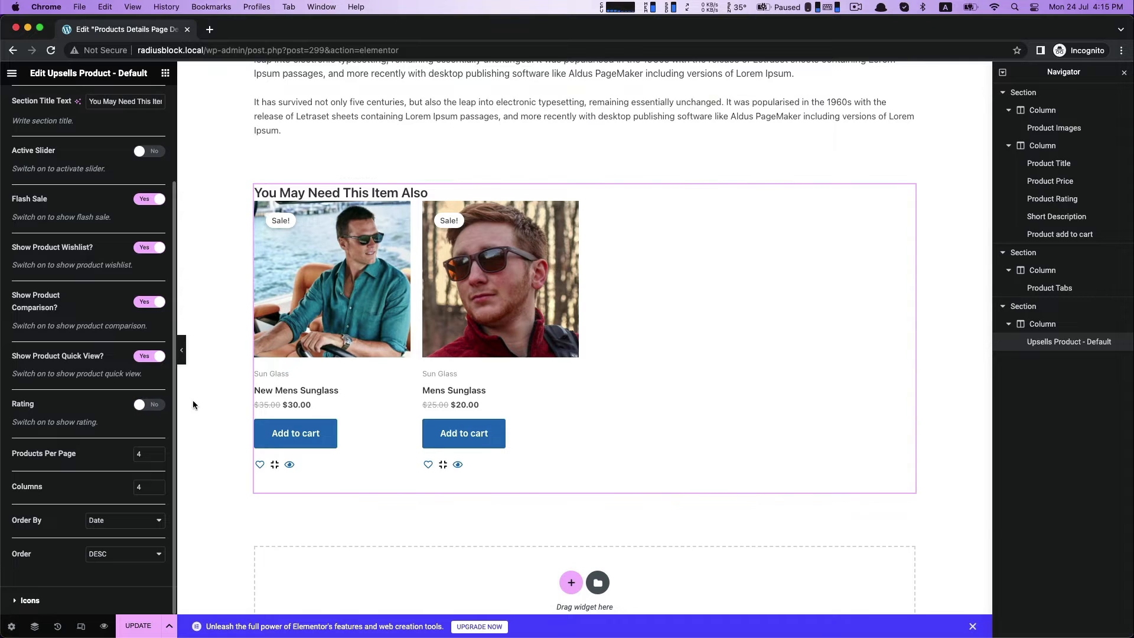
Set the upsells heading typography to weight 600 (Semi Bold) and size 34 px.
{"action": "scroll", "coordinate": [87, 404], "scroll_direction": "up", "scroll_amount": 3}
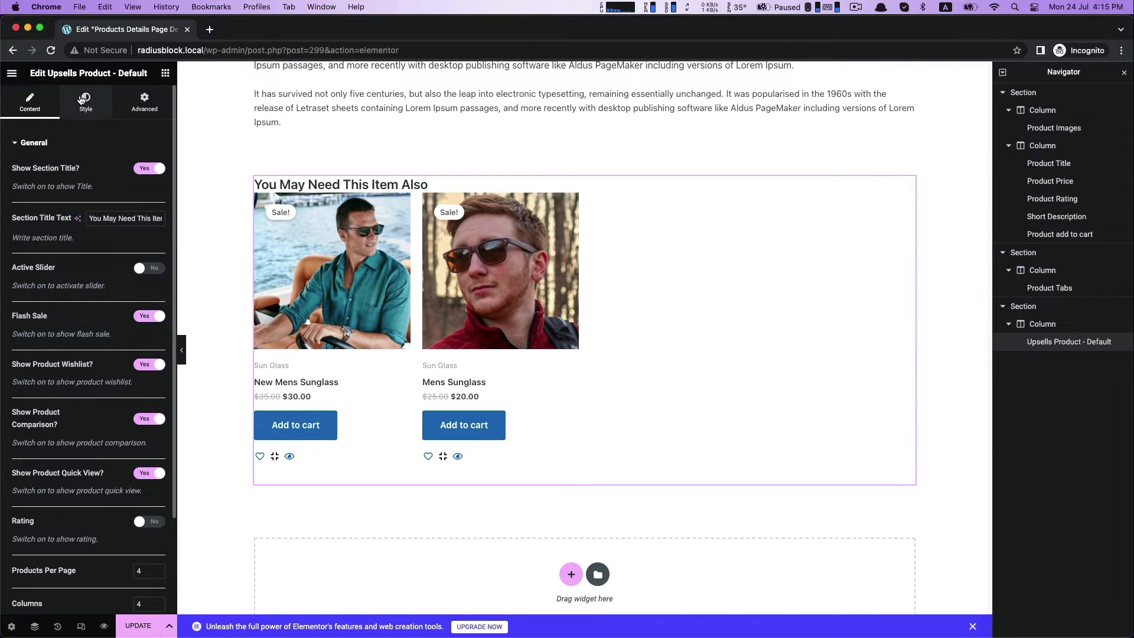
{"action": "left_click", "coordinate": [82, 99]}
{"action": "left_click", "coordinate": [157, 171]}
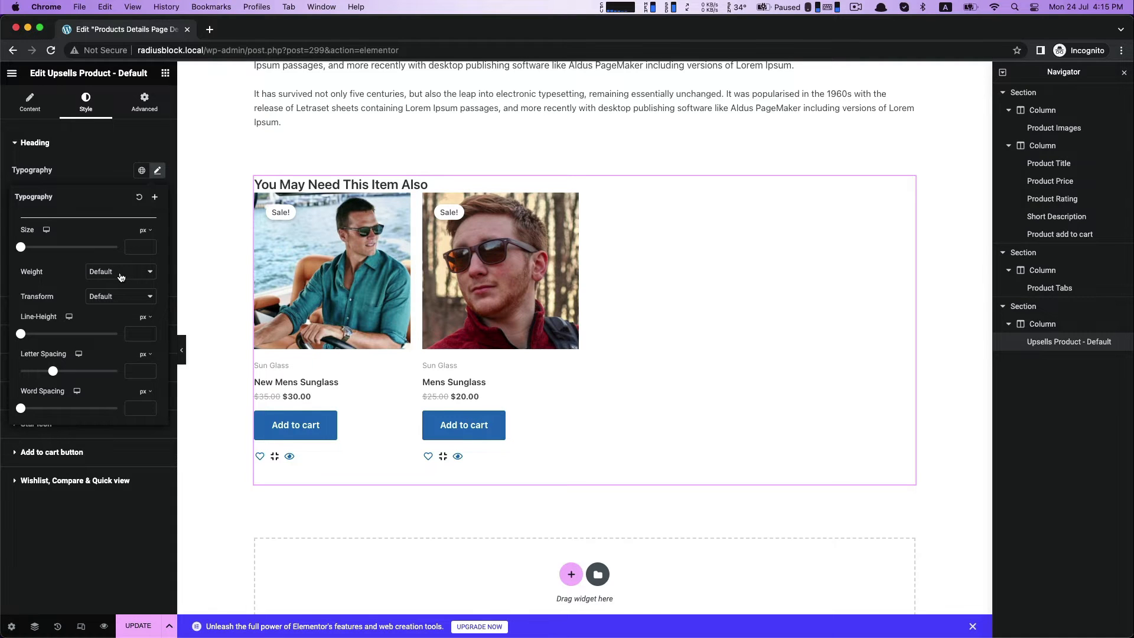
{"action": "left_click", "coordinate": [121, 277]}
{"action": "left_click", "coordinate": [135, 221]}
{"action": "left_click_drag", "start_coordinate": [23, 248], "coordinate": [38, 250]}
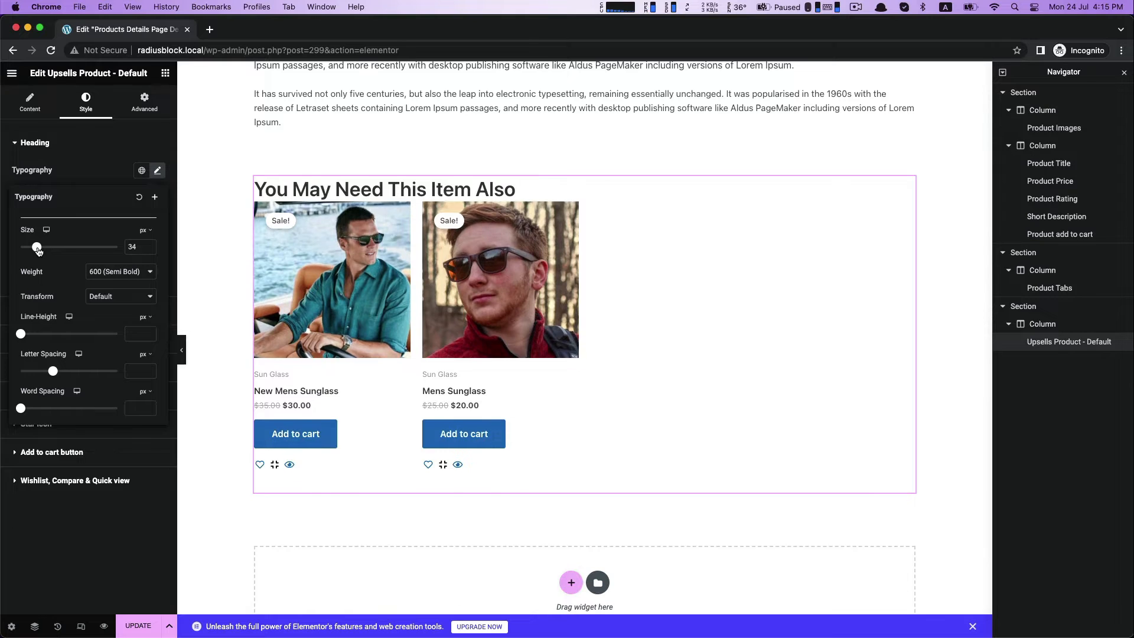
{"action": "left_click", "coordinate": [98, 187]}
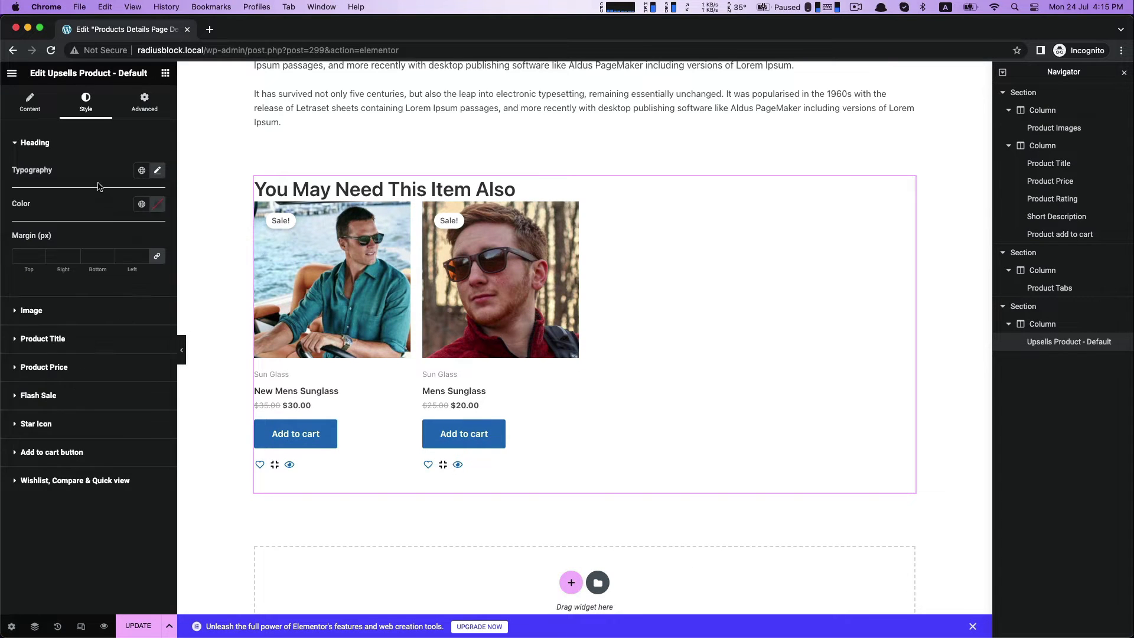
Color the upsells heading #961B1B and set its font size to 30 px.
{"action": "left_click", "coordinate": [154, 206]}
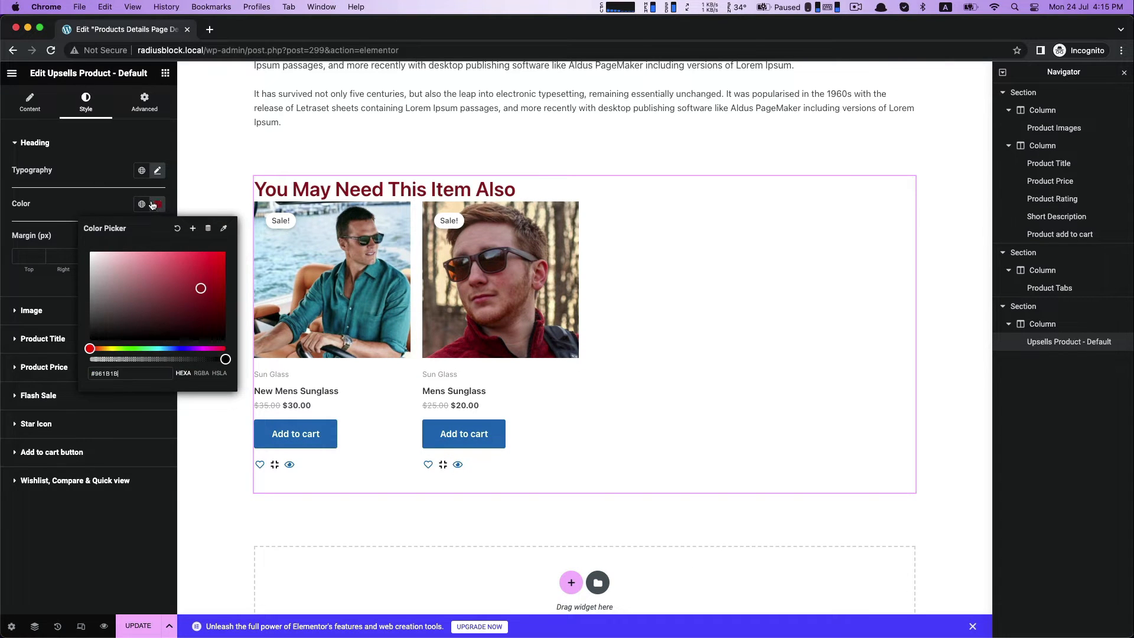
{"action": "left_click", "coordinate": [153, 204]}
{"action": "left_click", "coordinate": [157, 170]}
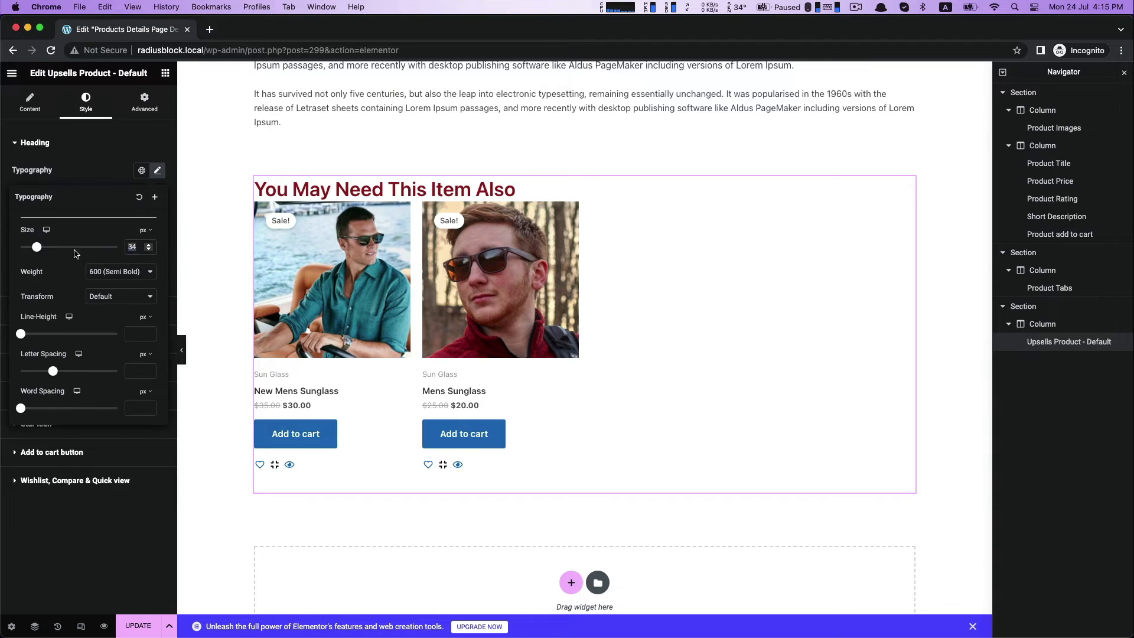
{"action": "type", "text": "30"}
{"action": "left_click", "coordinate": [75, 168]}
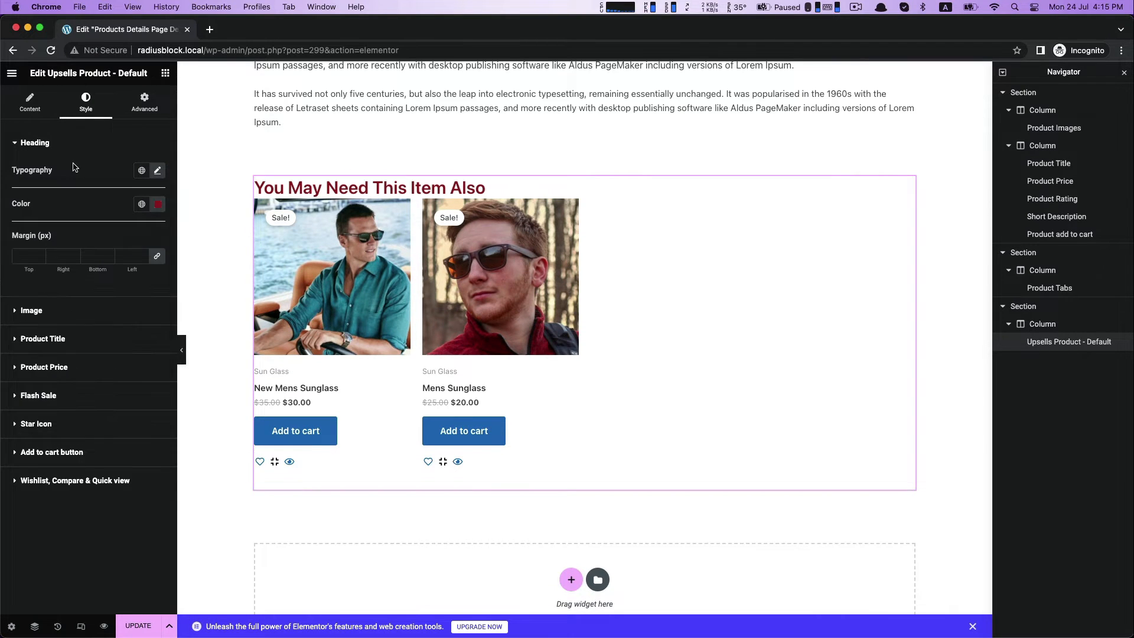
Set the upsell product titles to the Verdana font family and color #961B1B.
{"action": "left_click", "coordinate": [46, 340]}
{"action": "left_click", "coordinate": [158, 242]}
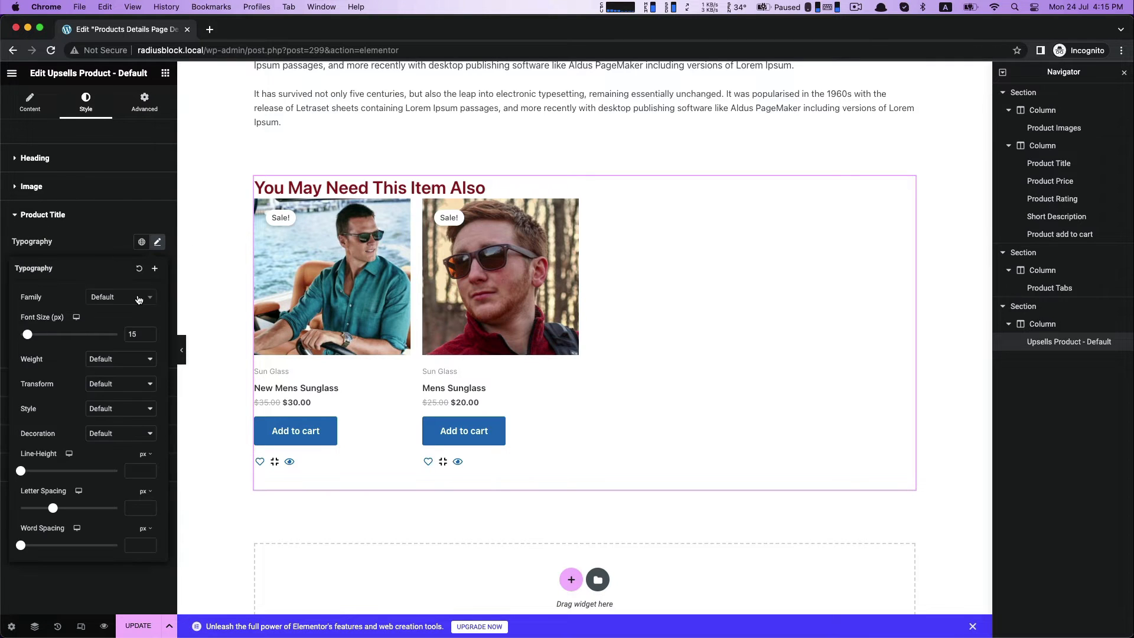
{"action": "left_click", "coordinate": [121, 298]}
{"action": "left_click", "coordinate": [112, 388]}
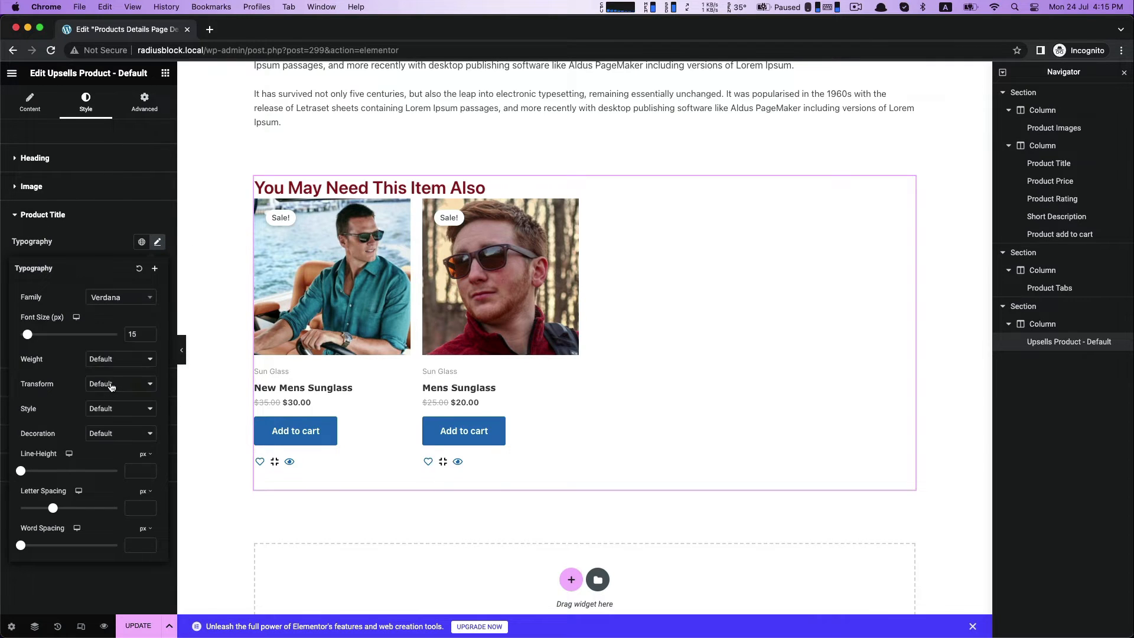
{"action": "left_click", "coordinate": [91, 244]}
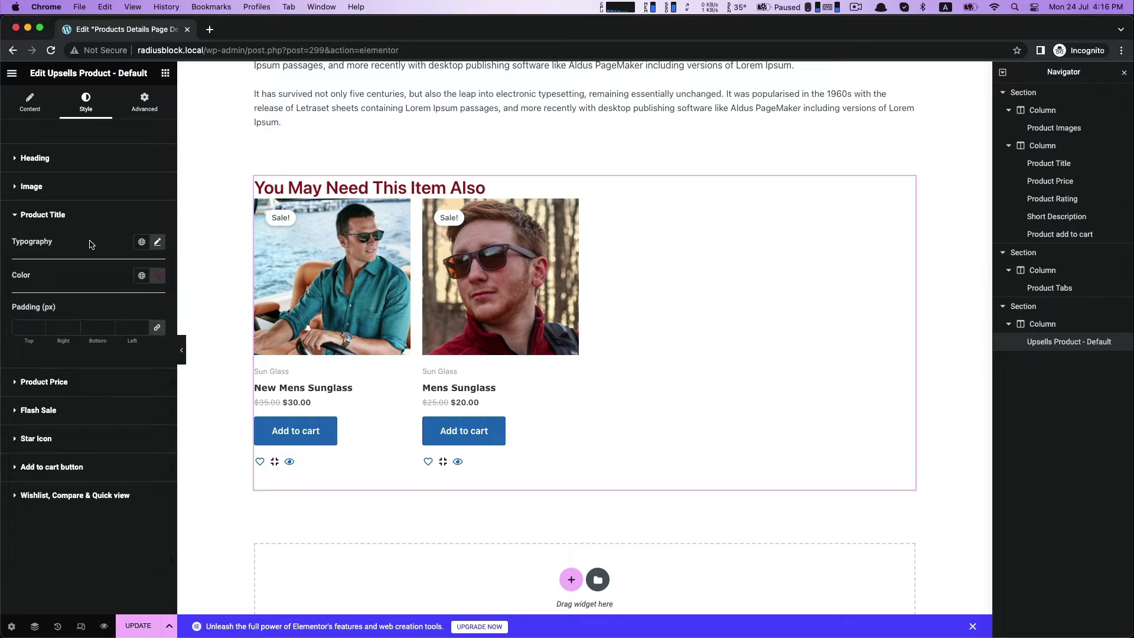
{"action": "left_click", "coordinate": [158, 279]}
{"action": "key", "text": "super+v"}
{"action": "left_click", "coordinate": [86, 275]}
Set the upsell product price font family to Verdana.
{"action": "left_click", "coordinate": [50, 381]}
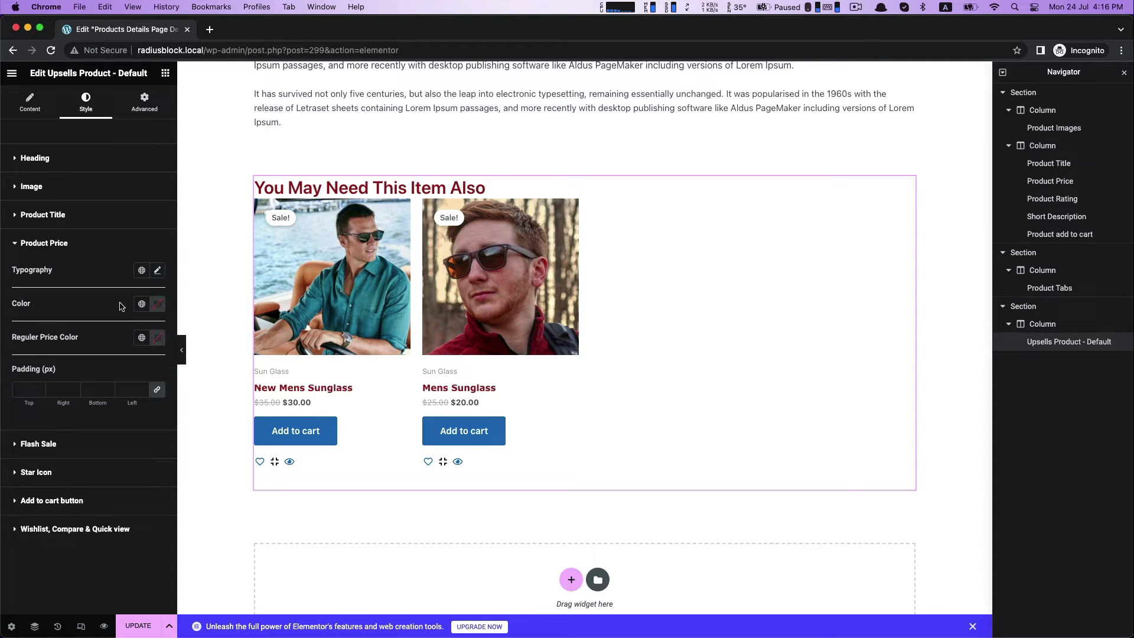
{"action": "left_click", "coordinate": [157, 272]}
{"action": "left_click", "coordinate": [112, 327]}
{"action": "left_click", "coordinate": [98, 379]}
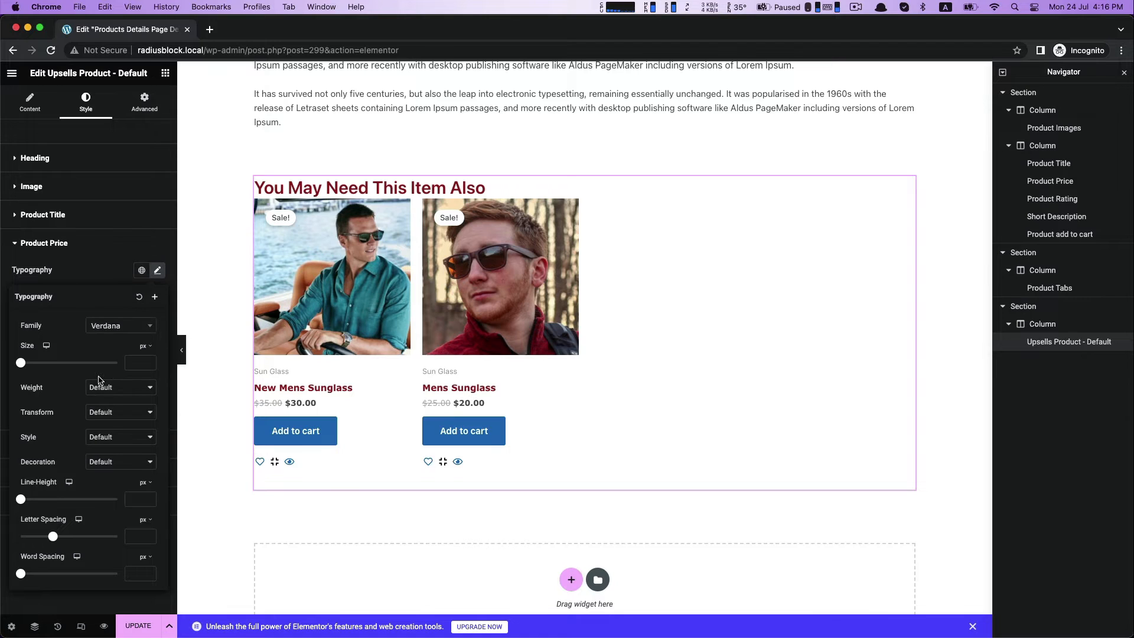
{"action": "left_click", "coordinate": [70, 231]}
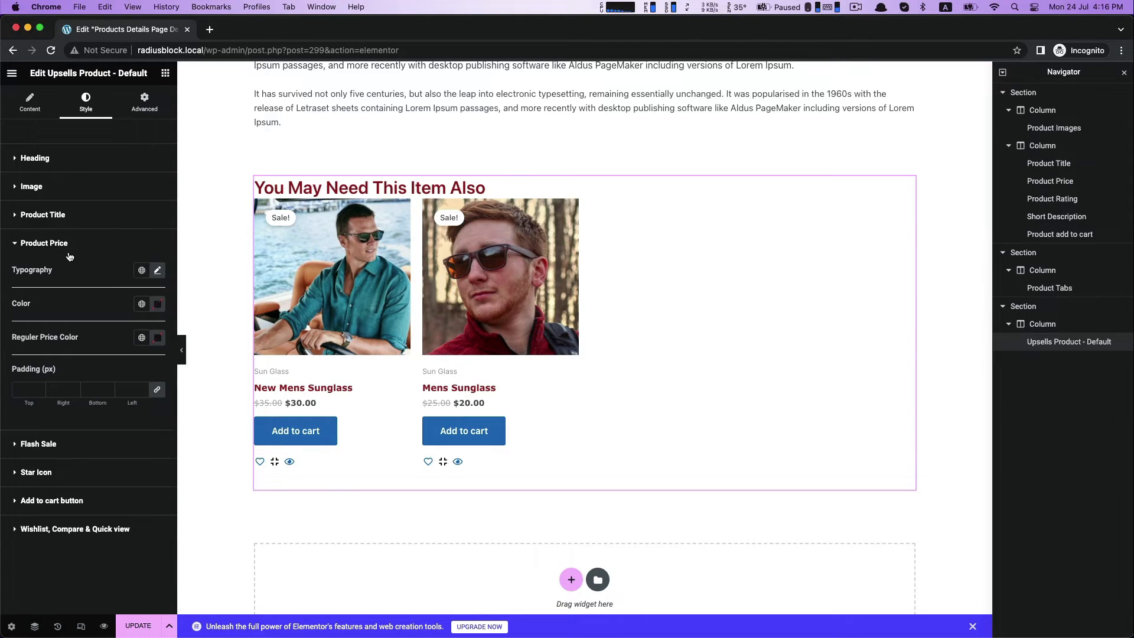
Set the upsell product price color to #961B1B and the regular price color to near-black.
{"action": "left_click", "coordinate": [161, 308]}
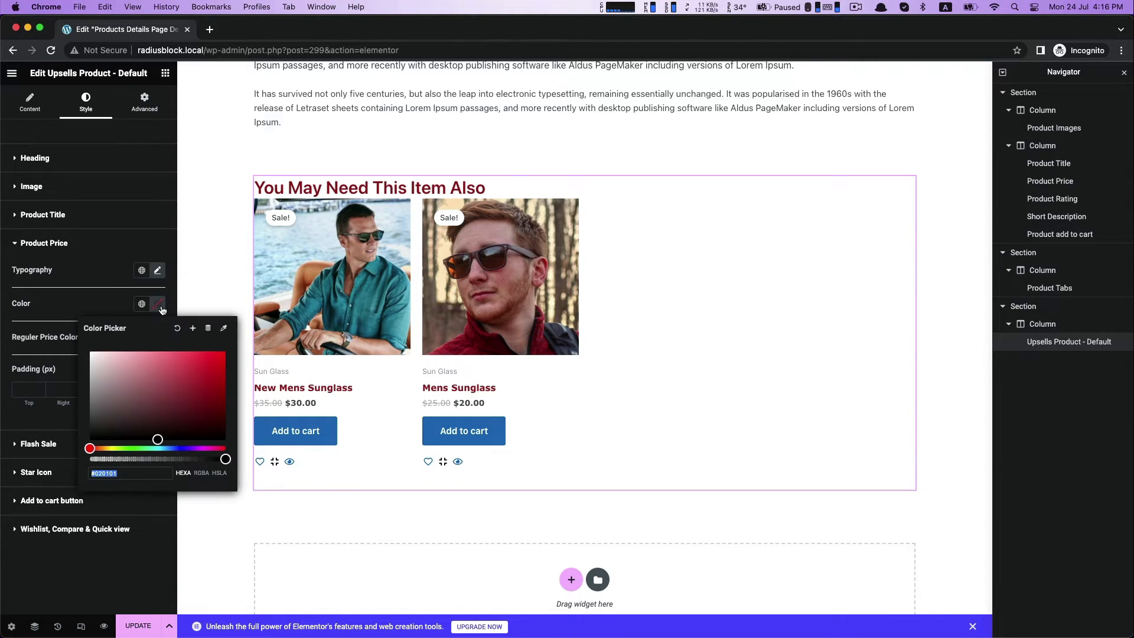
{"action": "type", "text": "#961B1B"}
{"action": "left_click", "coordinate": [99, 271]}
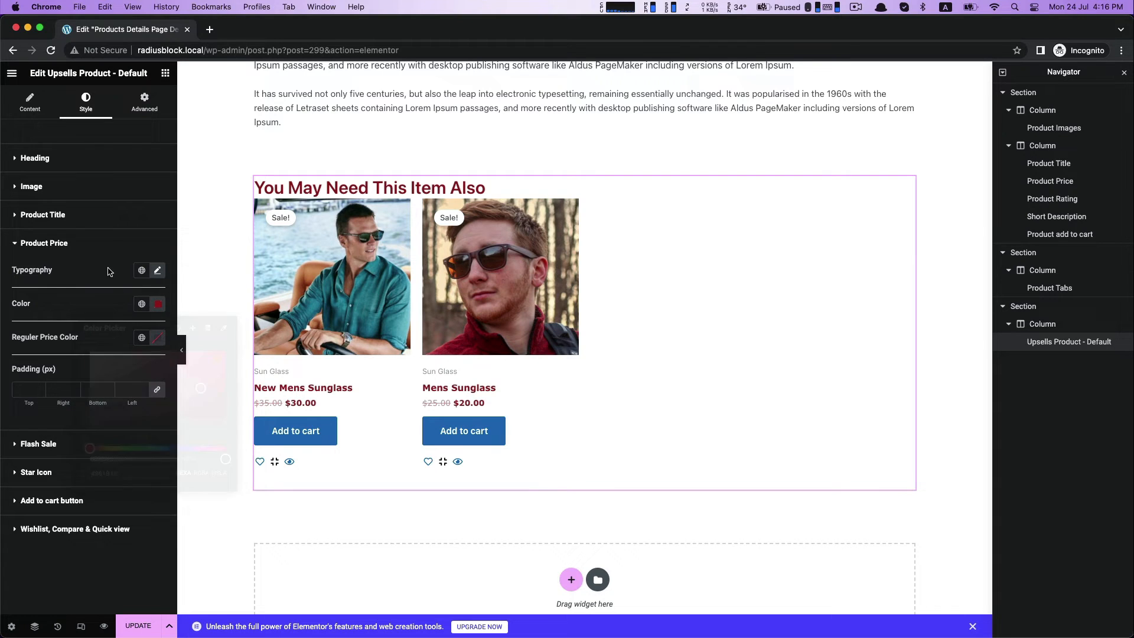
{"action": "left_click", "coordinate": [158, 338]}
{"action": "left_click", "coordinate": [217, 470]}
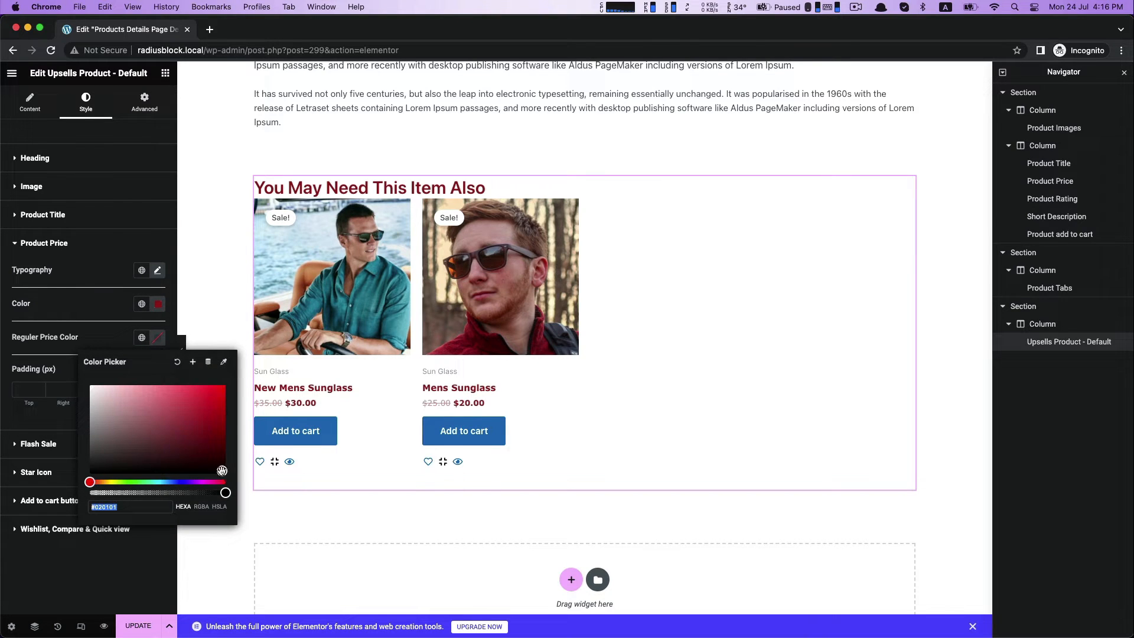
{"action": "left_click_drag", "start_coordinate": [218, 470], "coordinate": [222, 473]}
{"action": "left_click", "coordinate": [119, 244]}
Set the background color of the upsells flash sale badge to #961B1B.
{"action": "left_click", "coordinate": [37, 273]}
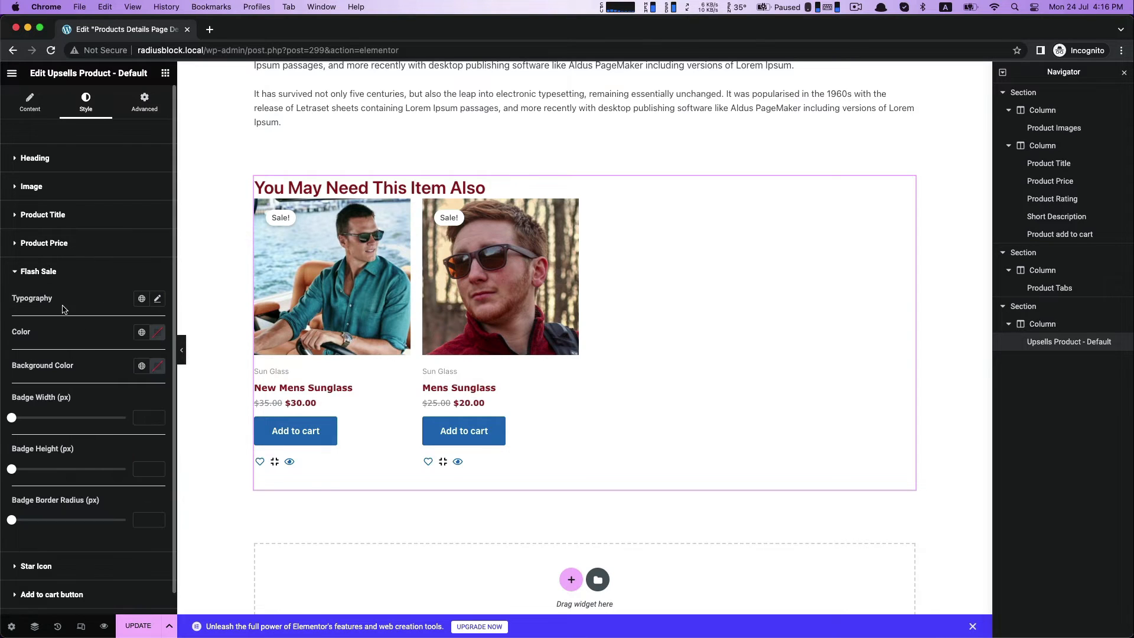
{"action": "left_click", "coordinate": [157, 299]}
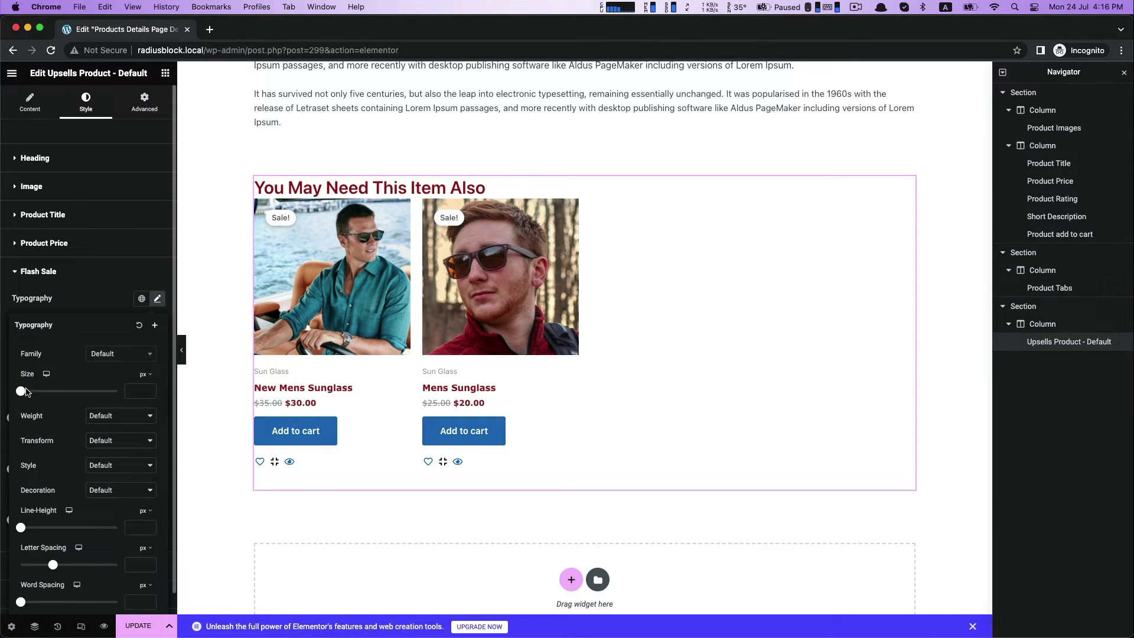
{"action": "left_click", "coordinate": [104, 277]}
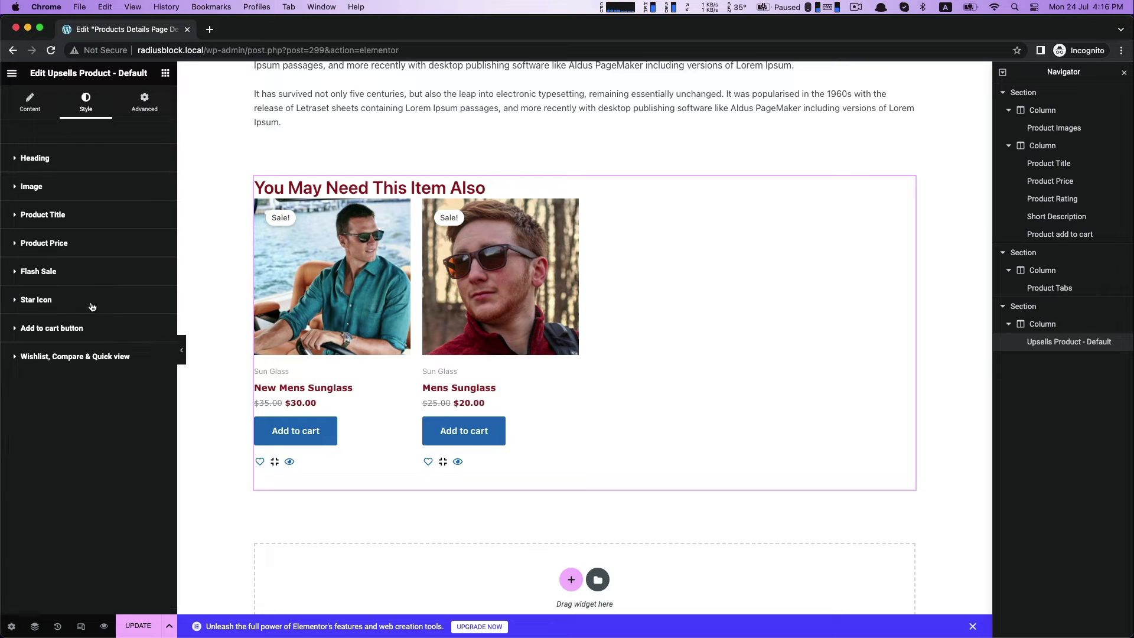
{"action": "left_click", "coordinate": [58, 277]}
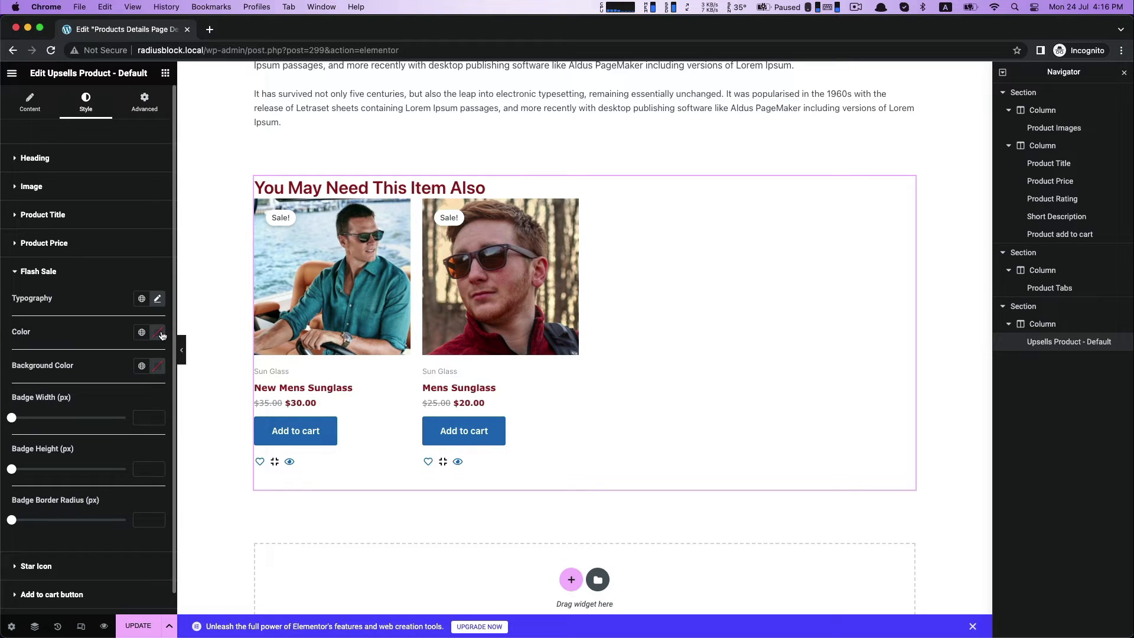
{"action": "left_click", "coordinate": [158, 367]}
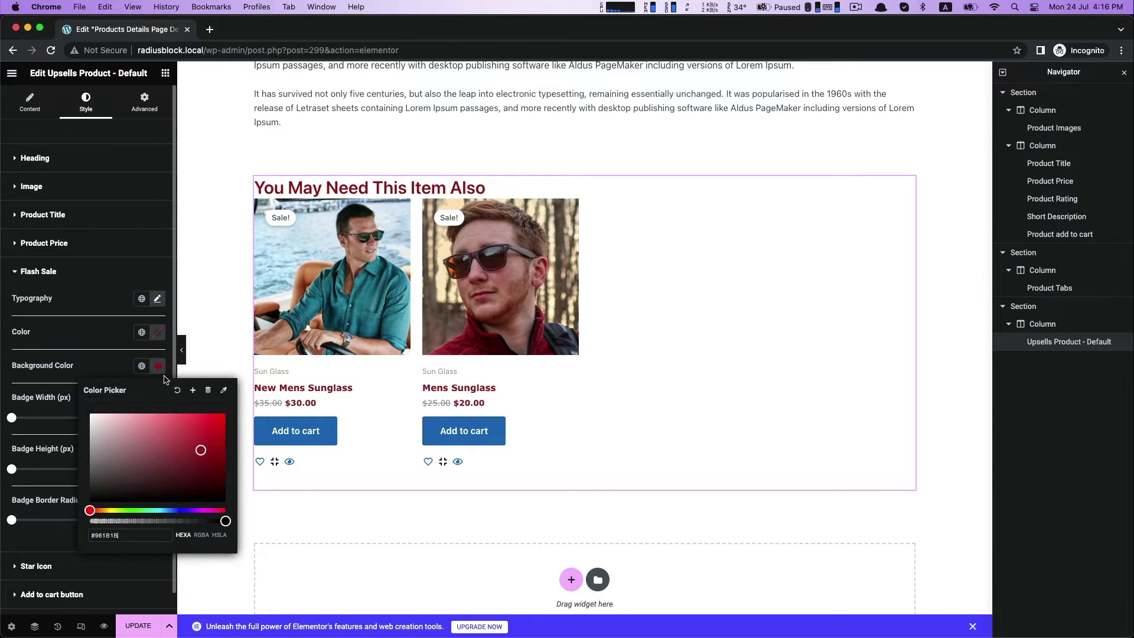
{"action": "left_click", "coordinate": [92, 320]}
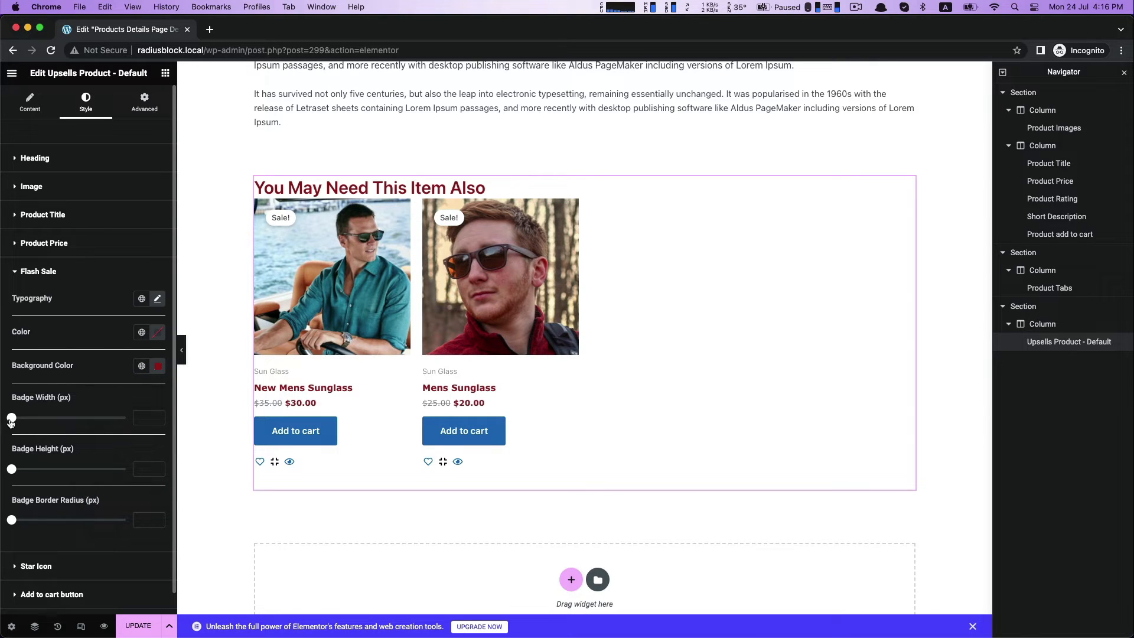
{"action": "mouse_move", "coordinate": [12, 418]}
{"action": "left_mouse_down"}
{"action": "mouse_move", "coordinate": [24, 418]}
{"action": "mouse_move", "coordinate": [13, 418]}
{"action": "left_mouse_up"}
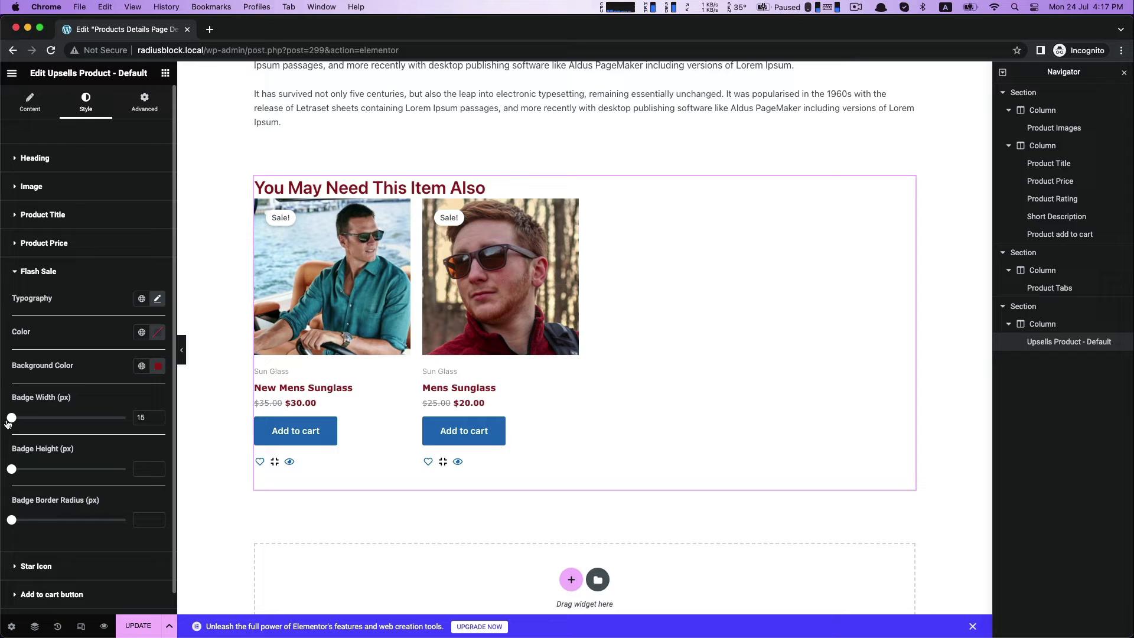
{"action": "left_click", "coordinate": [158, 366]}
{"action": "left_click", "coordinate": [32, 315]}
{"action": "left_click", "coordinate": [29, 272]}
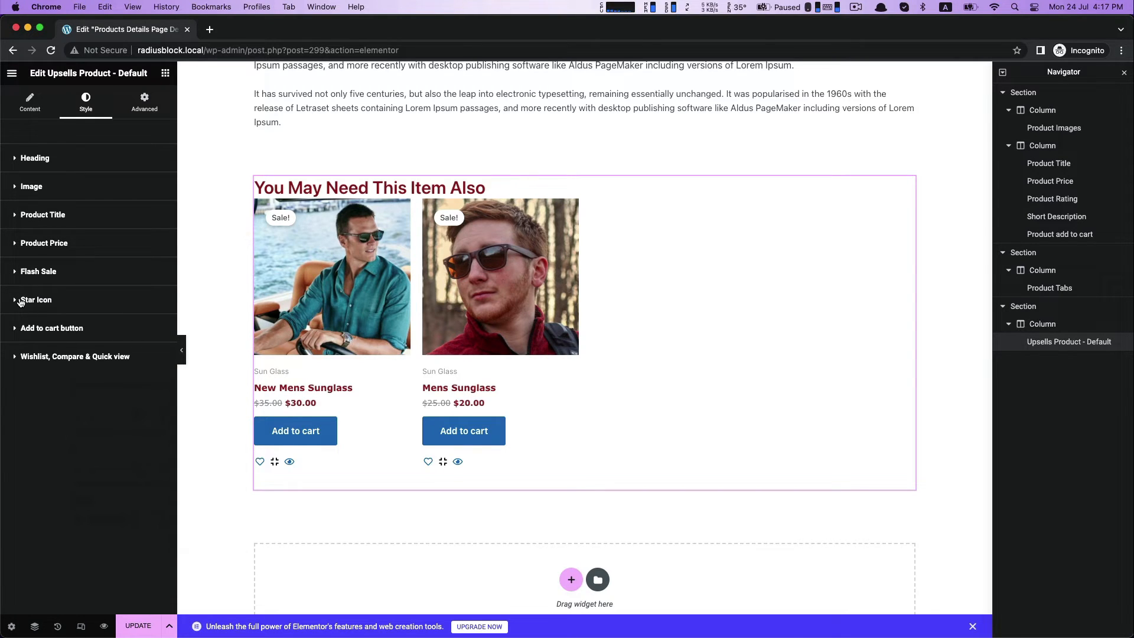
Set the text color of the upsells add-to-cart buttons to near-white #FDFDFD.
{"action": "left_click", "coordinate": [30, 329]}
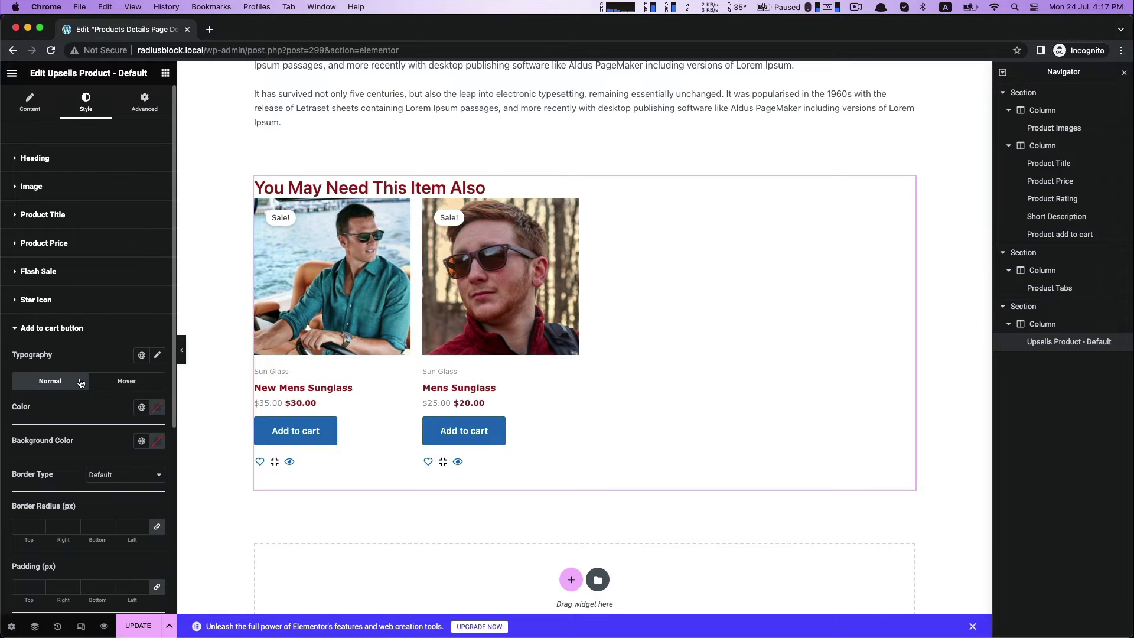
{"action": "left_click", "coordinate": [158, 407]}
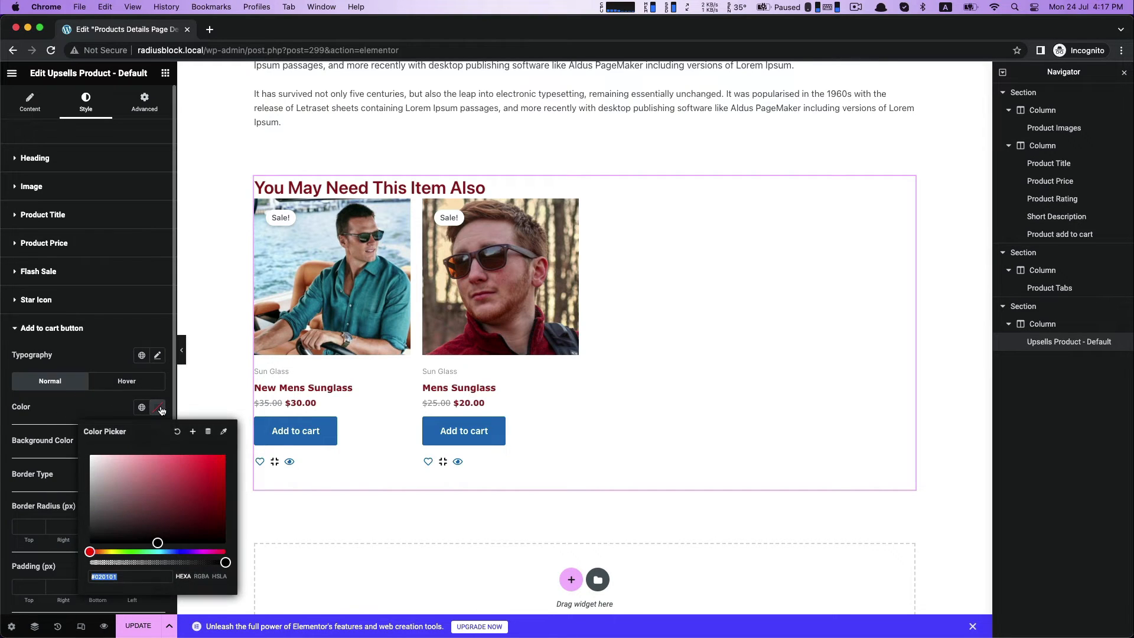
{"action": "left_click", "coordinate": [201, 491]}
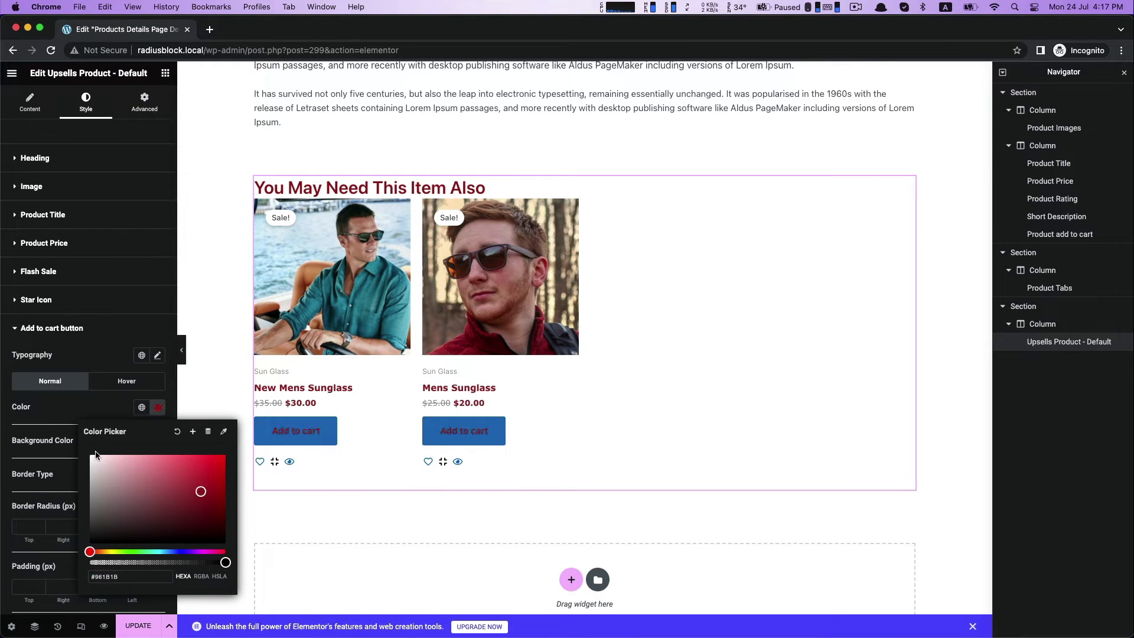
{"action": "left_click_drag", "start_coordinate": [93, 458], "coordinate": [90, 456]}
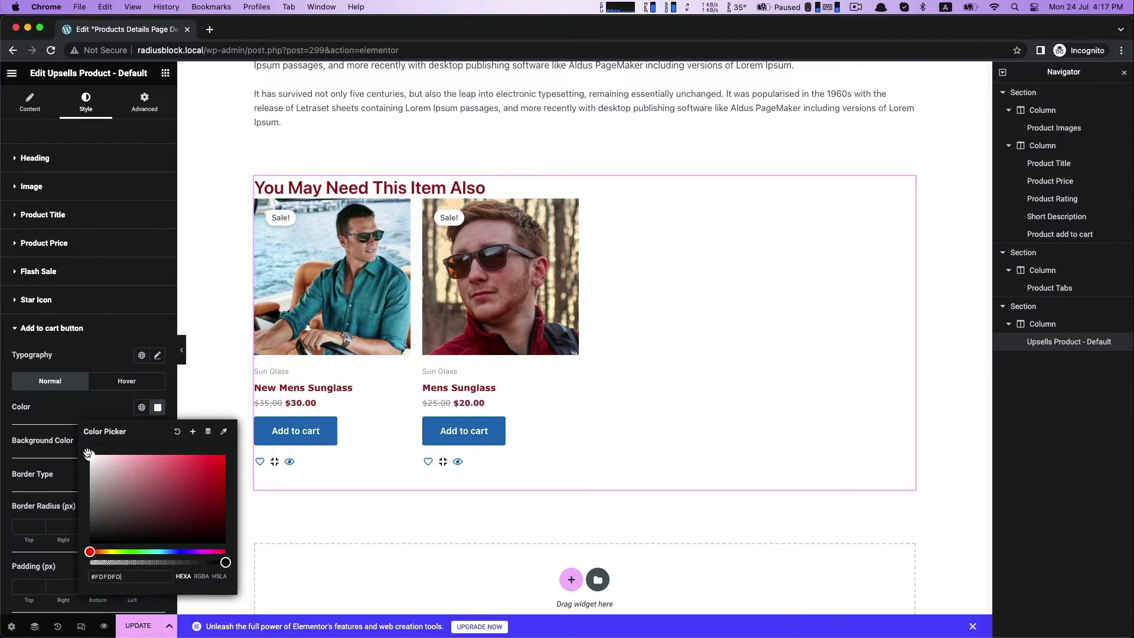
{"action": "left_click", "coordinate": [91, 410]}
Set the background color of the upsells add-to-cart buttons to #961B1B.
{"action": "left_click", "coordinate": [158, 444]}
{"action": "type", "text": "#961B1B"}
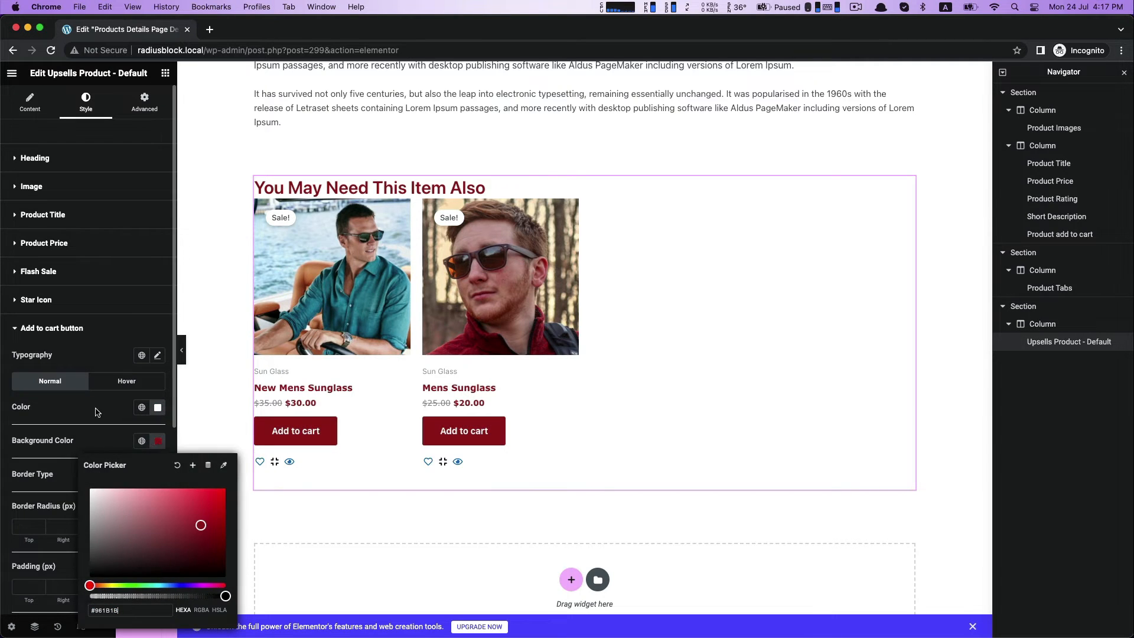
{"action": "left_click", "coordinate": [98, 412]}
{"action": "scroll", "coordinate": [97, 412], "scroll_direction": "down", "scroll_amount": 5}
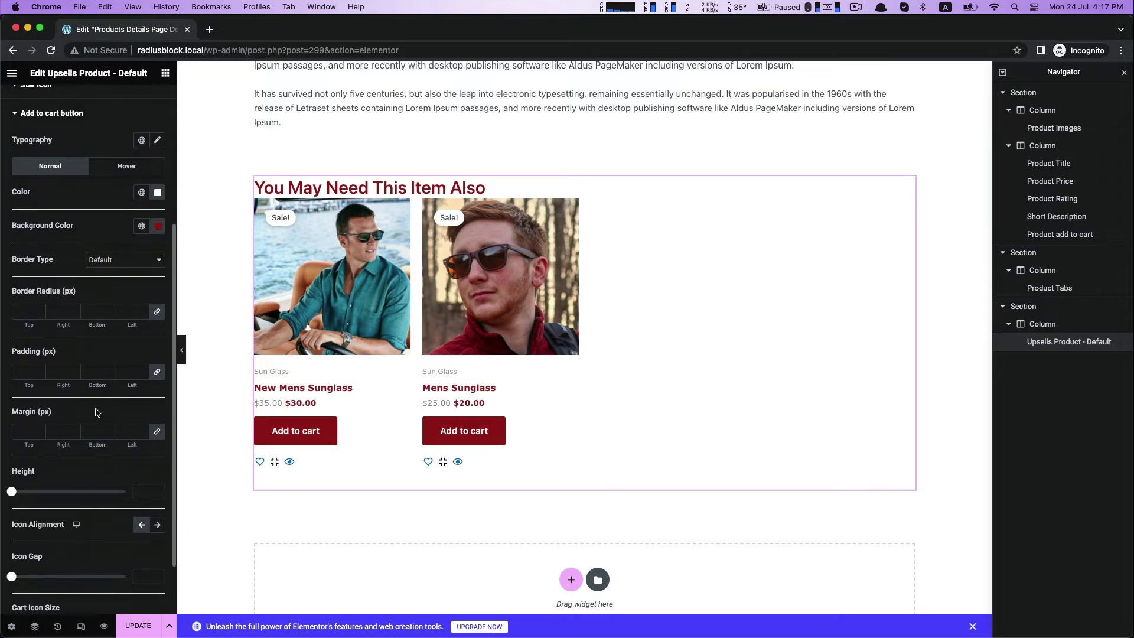
{"action": "scroll", "coordinate": [97, 412], "scroll_direction": "up", "scroll_amount": 5}
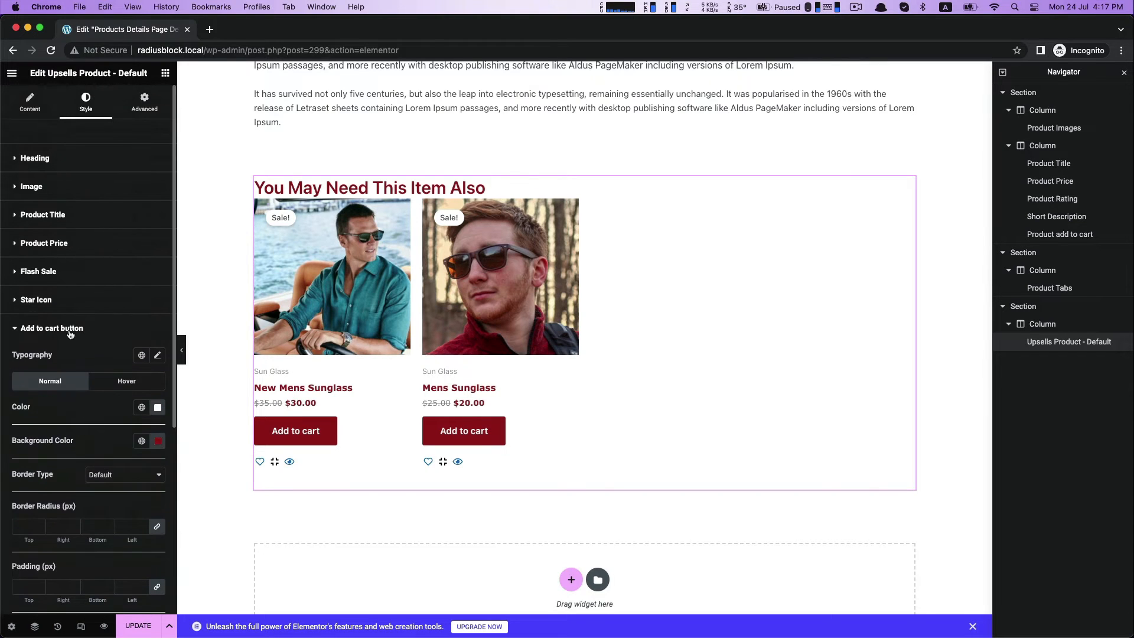
Set the upsells wishlist, compare and quick view icons to a width of 25 and the dark red color #961B1B.
{"action": "left_click", "coordinate": [68, 331]}
{"action": "left_click", "coordinate": [65, 352]}
{"action": "scroll", "coordinate": [52, 425], "scroll_direction": "down", "scroll_amount": 1}
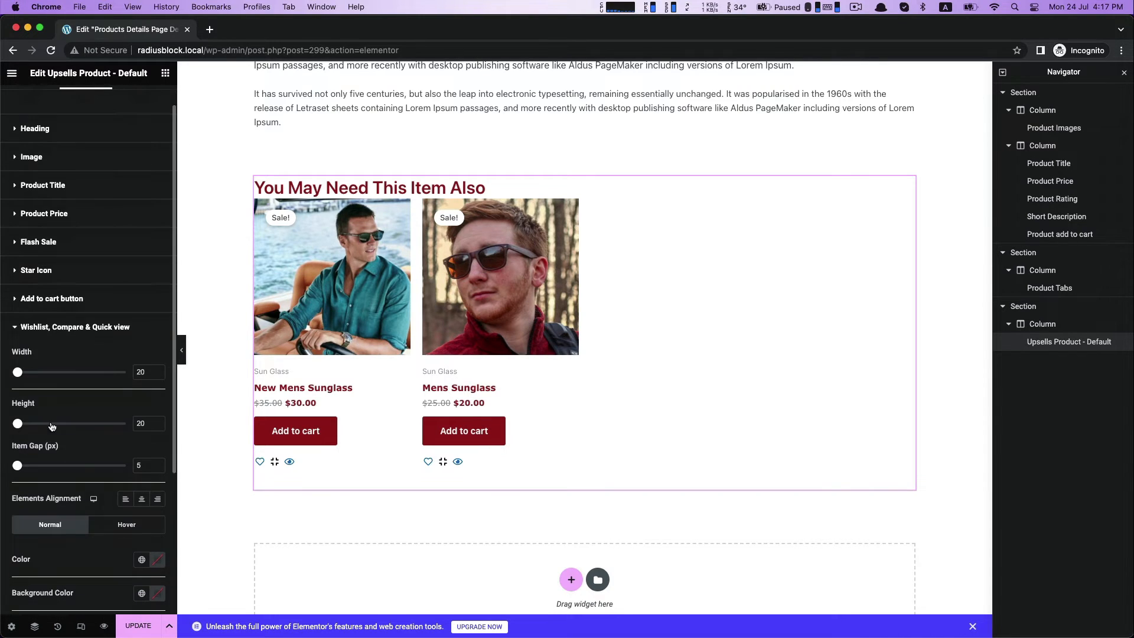
{"action": "left_click_drag", "start_coordinate": [20, 376], "coordinate": [25, 379]}
{"action": "scroll", "coordinate": [107, 463], "scroll_direction": "down", "scroll_amount": 5}
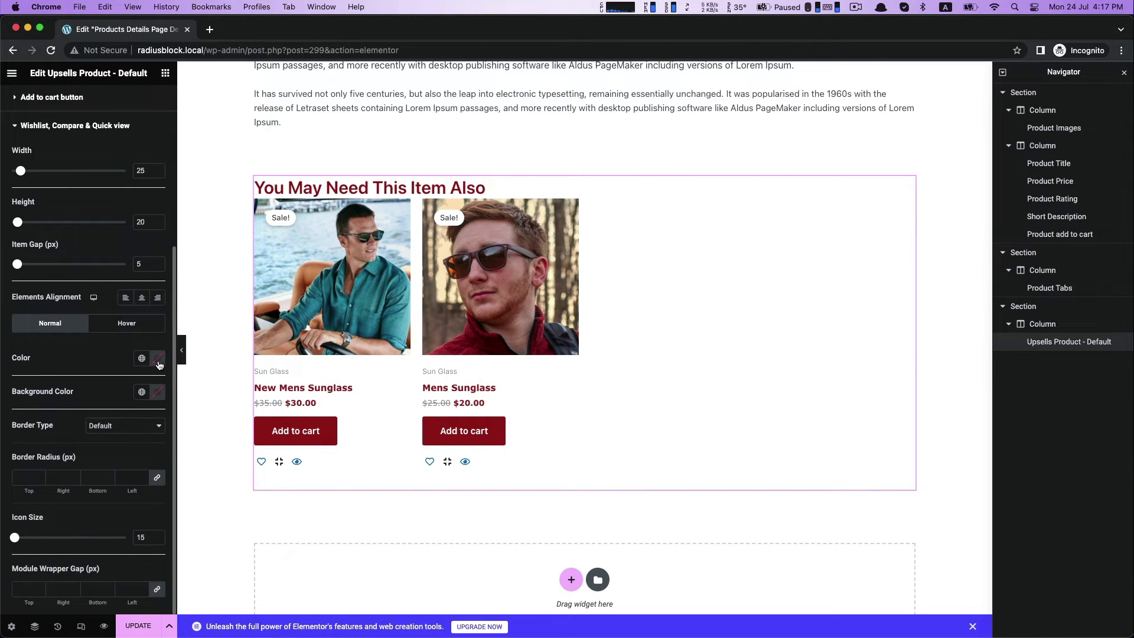
{"action": "left_click", "coordinate": [158, 358]}
{"action": "left_click", "coordinate": [90, 357]}
{"action": "scroll", "coordinate": [73, 257], "scroll_direction": "up", "scroll_amount": 10}
Try a padding of 50 px on all sides of the upsells widget, and undo it.
{"action": "left_click", "coordinate": [142, 102]}
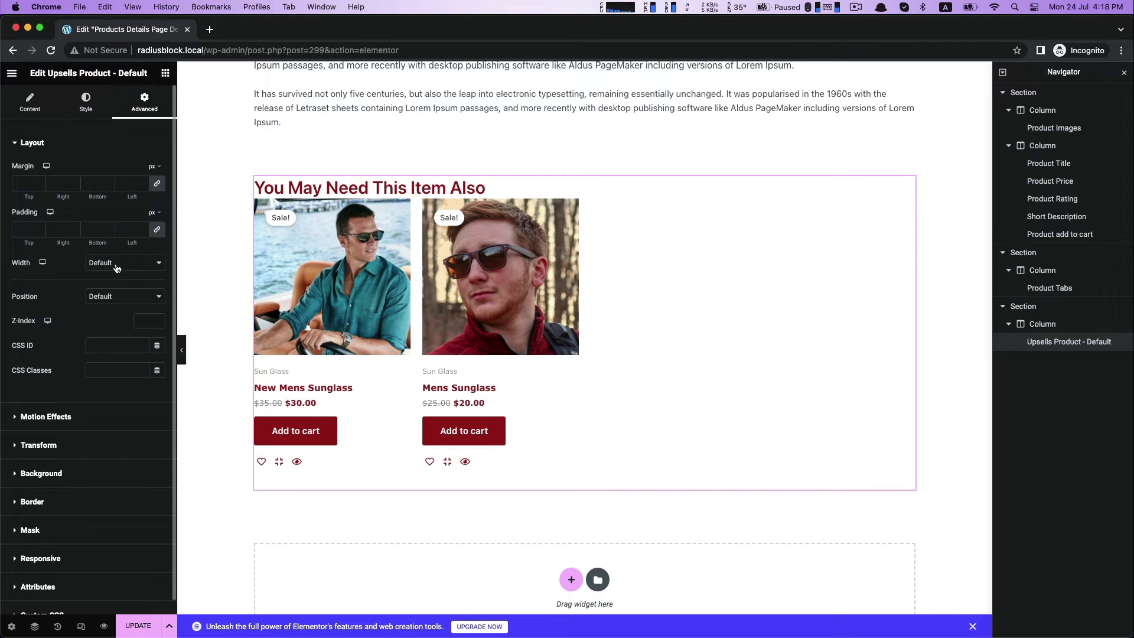
{"action": "left_click", "coordinate": [20, 228]}
{"action": "type", "text": "50"}
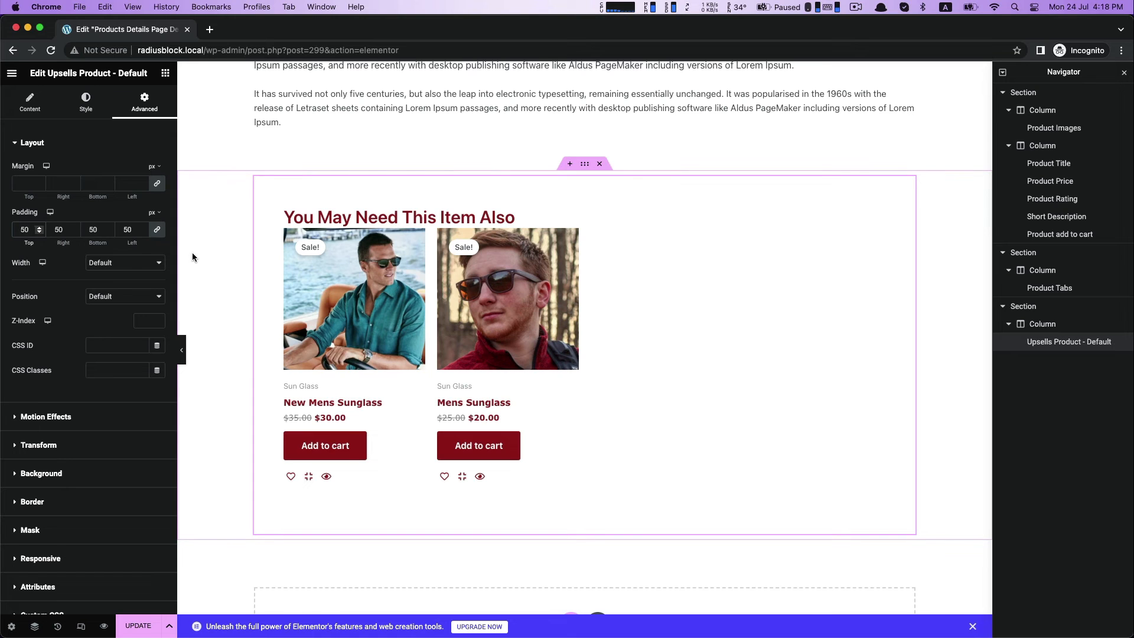
{"action": "scroll", "coordinate": [583, 284], "scroll_direction": "up", "scroll_amount": 5}
{"action": "left_click", "coordinate": [584, 284]}
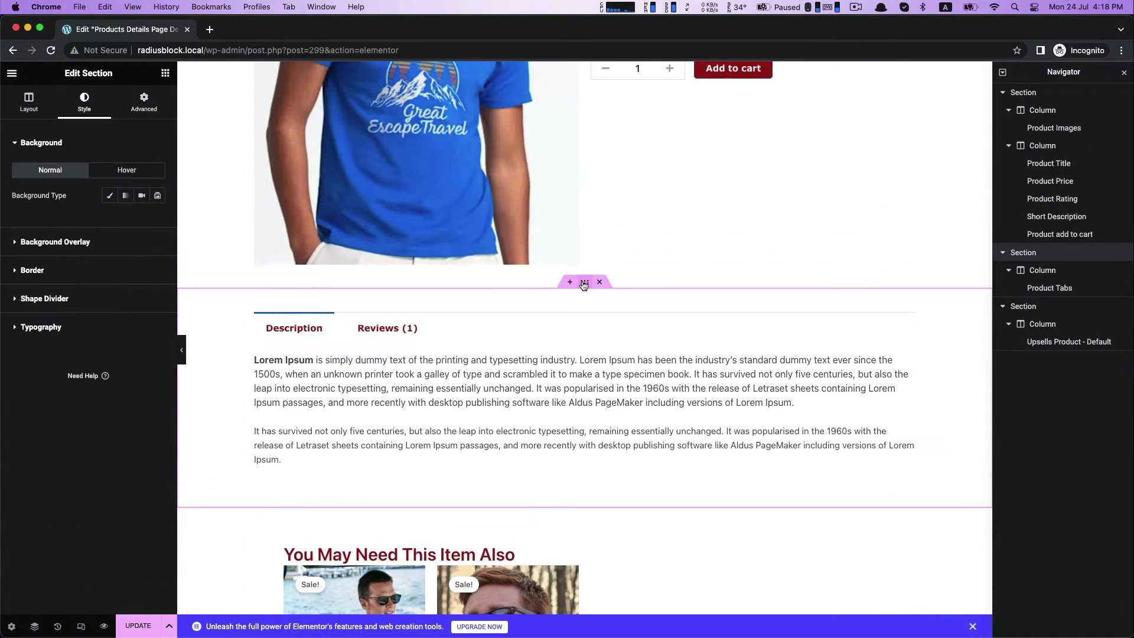
{"action": "scroll", "coordinate": [248, 446], "scroll_direction": "down", "scroll_amount": 4}
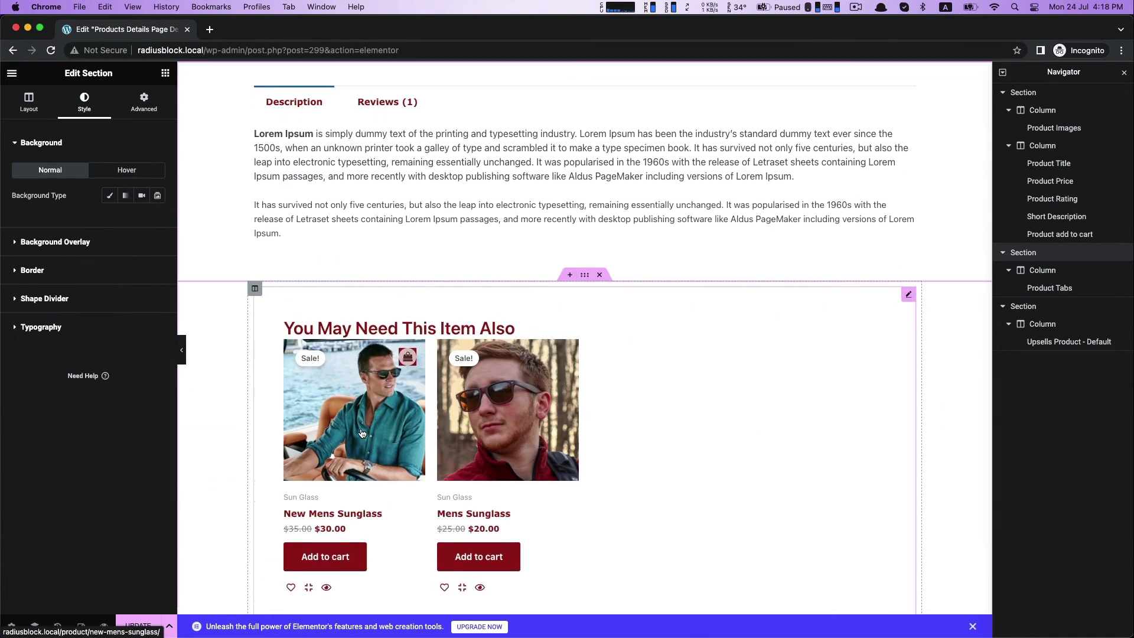
{"action": "scroll", "coordinate": [366, 431], "scroll_direction": "down", "scroll_amount": 4}
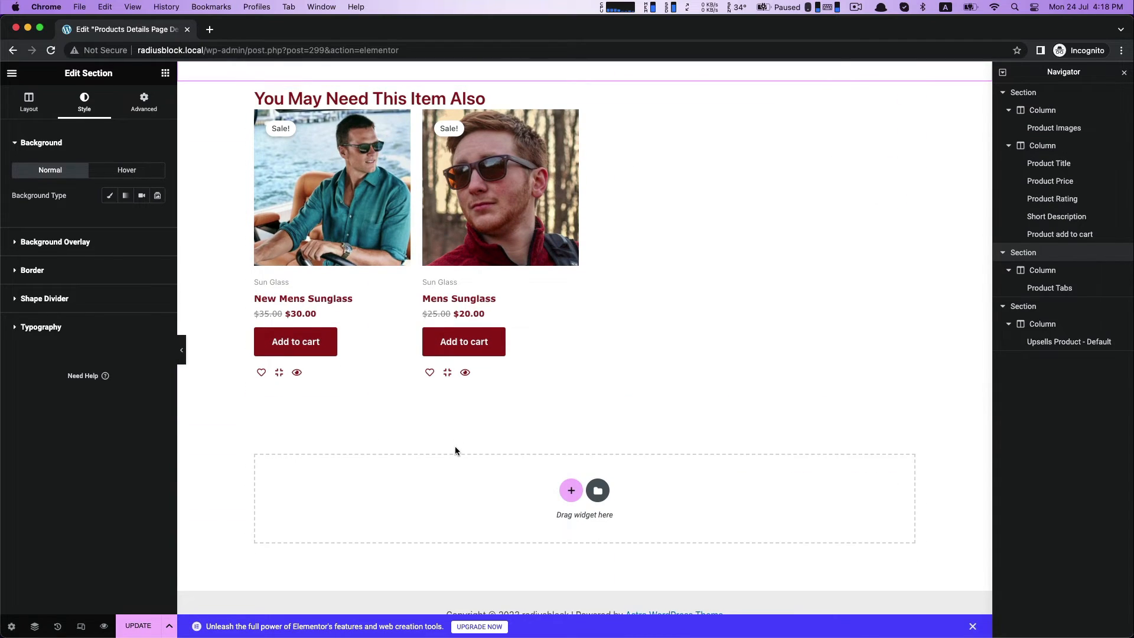
Add a Related Product - Default widget in a new section below the upsells.
{"action": "left_click", "coordinate": [165, 73]}
{"action": "scroll", "coordinate": [82, 401], "scroll_direction": "down", "scroll_amount": 3}
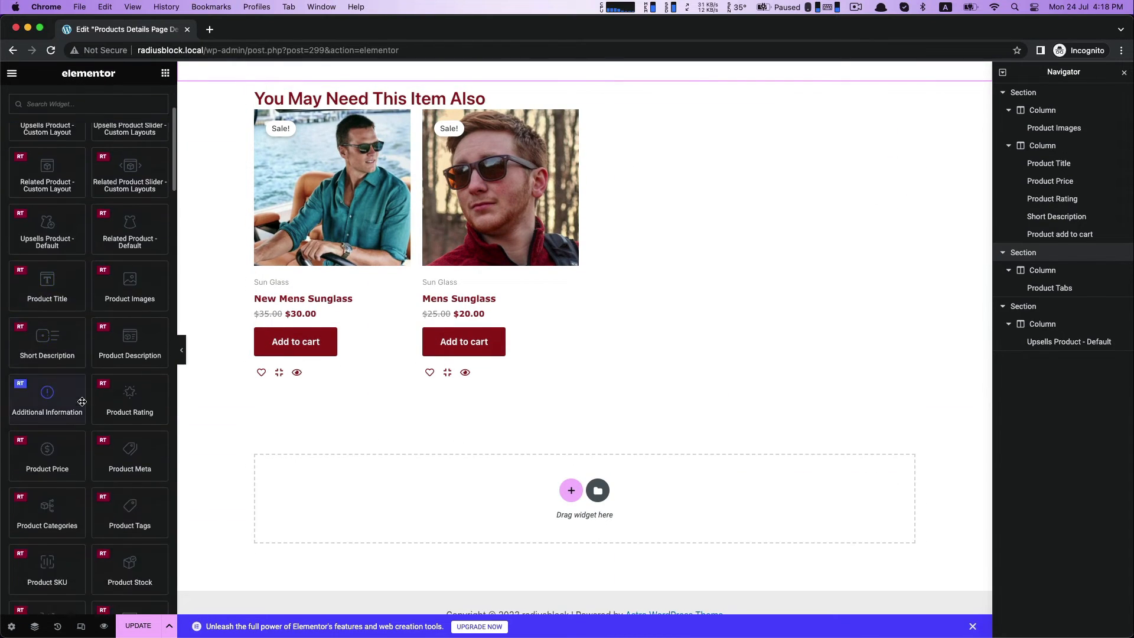
{"action": "scroll", "coordinate": [82, 402], "scroll_direction": "down", "scroll_amount": 5}
{"action": "scroll", "coordinate": [84, 402], "scroll_direction": "down", "scroll_amount": 1}
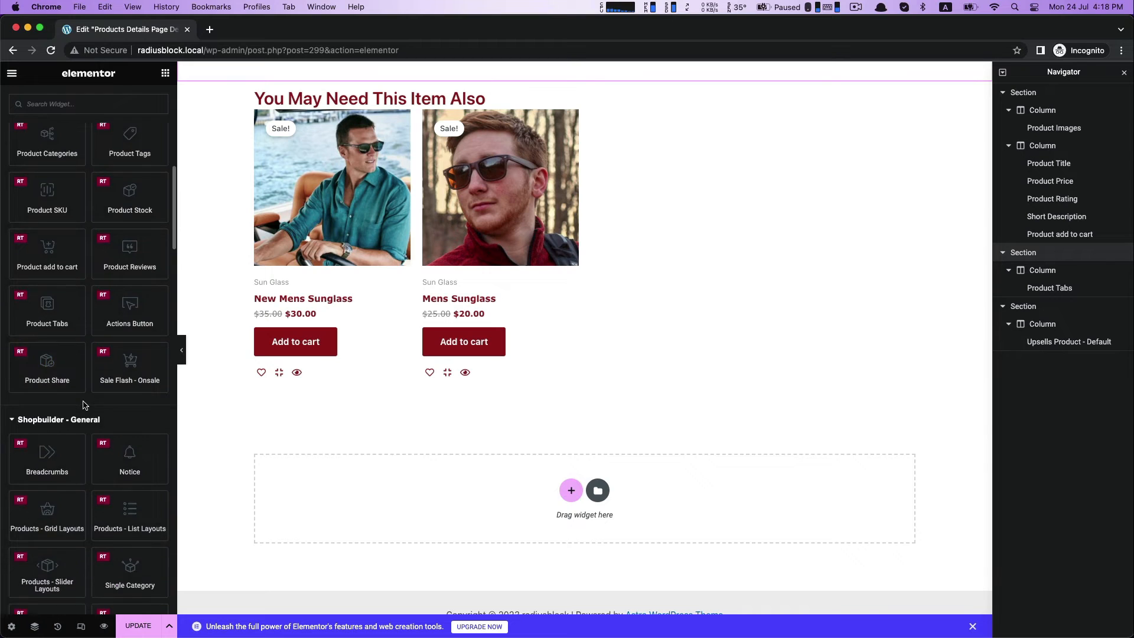
{"action": "scroll", "coordinate": [84, 403], "scroll_direction": "up", "scroll_amount": 5}
{"action": "scroll", "coordinate": [83, 402], "scroll_direction": "up", "scroll_amount": 10}
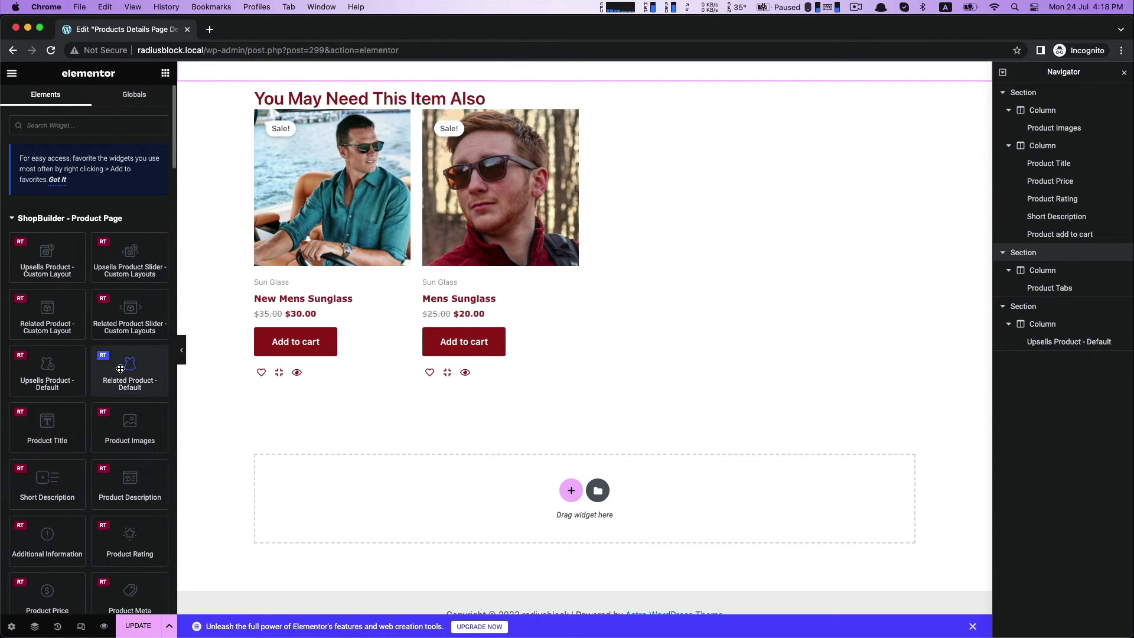
{"action": "left_click_drag", "start_coordinate": [130, 371], "coordinate": [363, 486]}
{"action": "scroll", "coordinate": [363, 485], "scroll_direction": "down", "scroll_amount": 3}
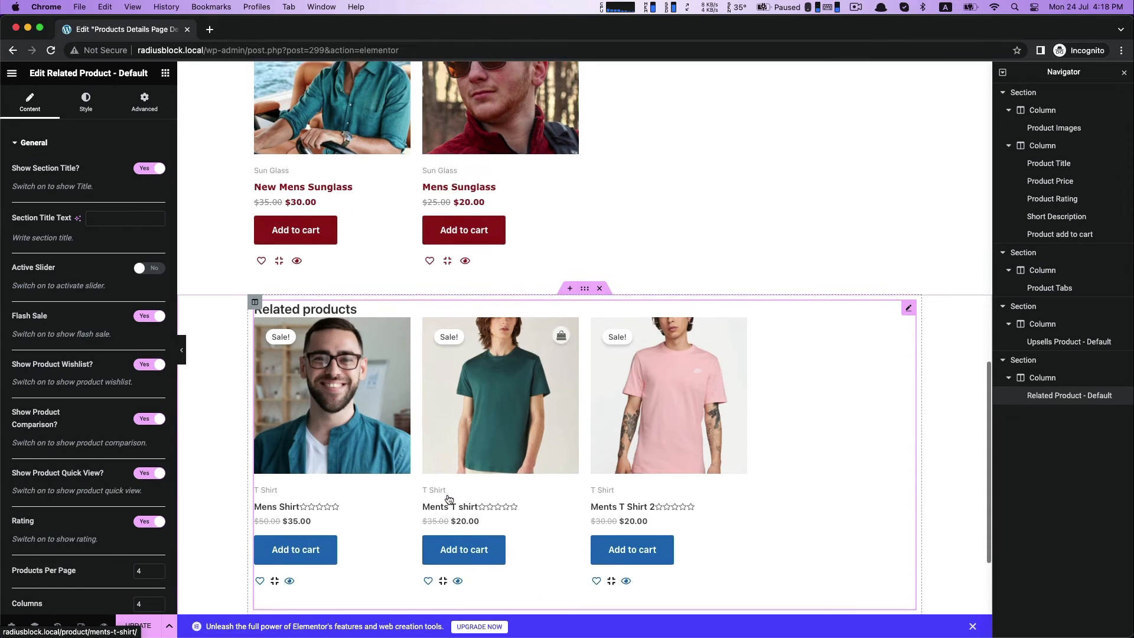
Try the slider option on the related products widget, and turn it back off.
{"action": "left_click", "coordinate": [585, 301]}
{"action": "left_click", "coordinate": [545, 311]}
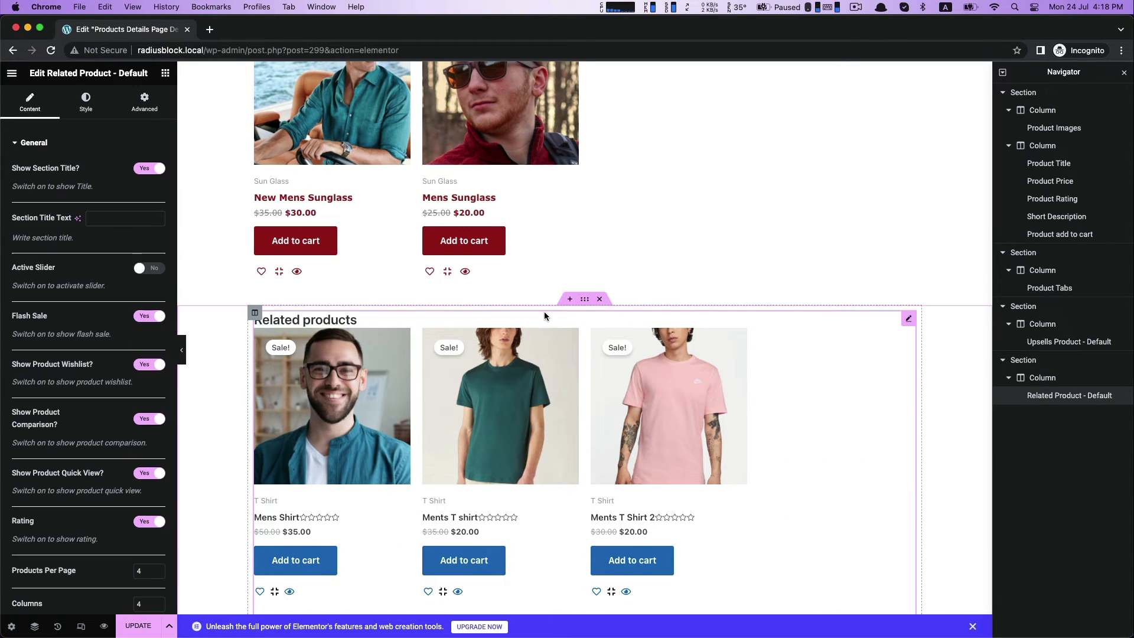
{"action": "left_click", "coordinate": [147, 269]}
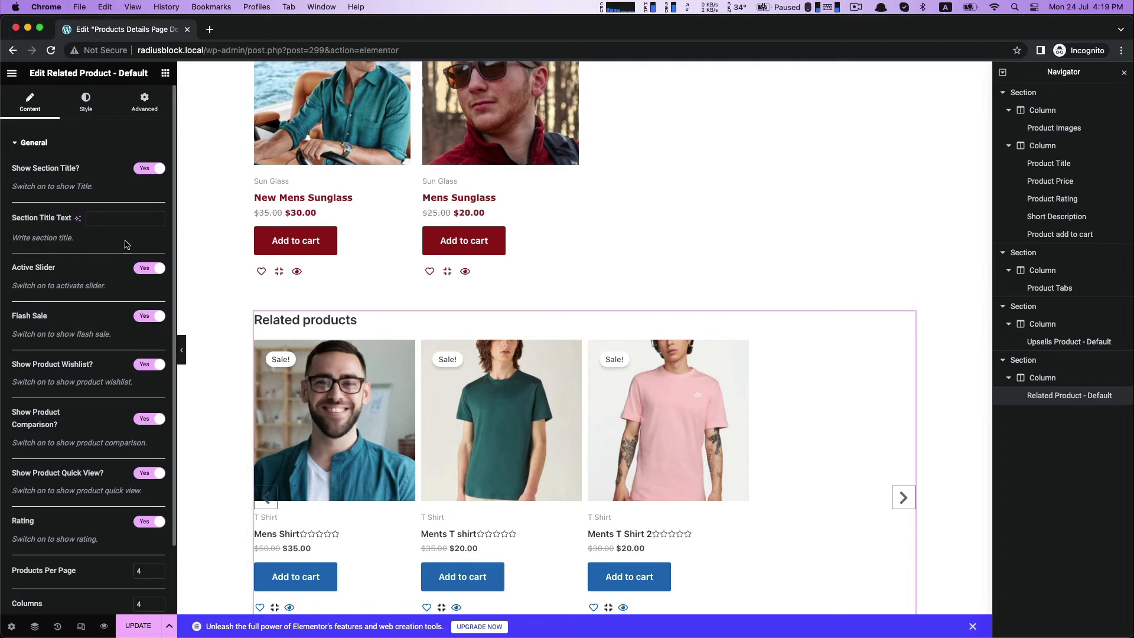
{"action": "left_click", "coordinate": [144, 269]}
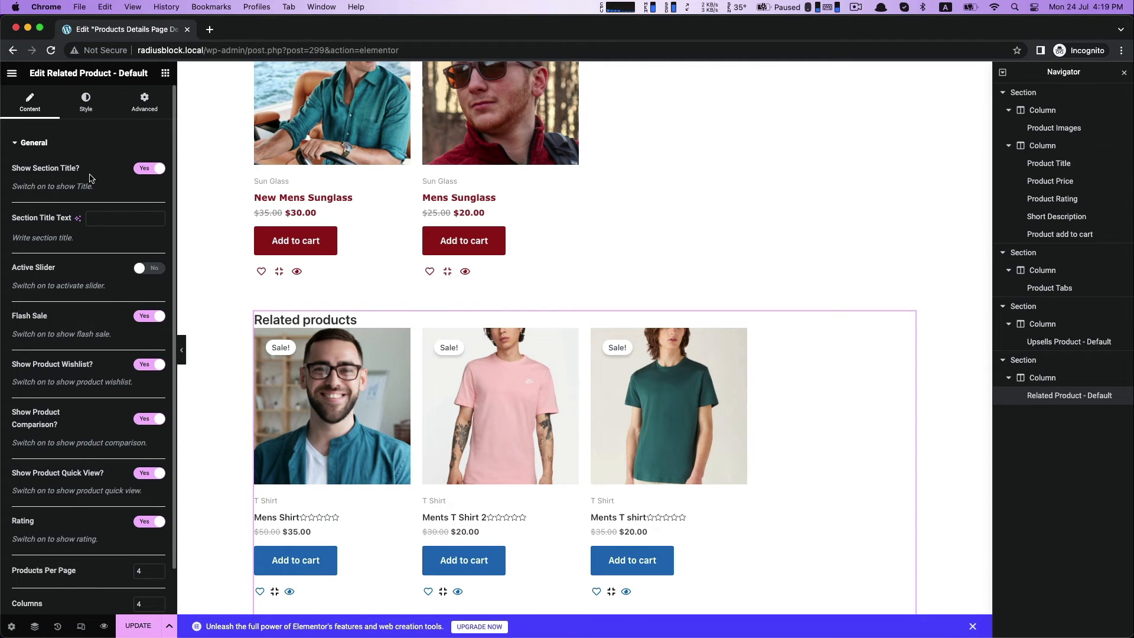
Set the related products heading to size 35 px, weight 600 (Semi Bold) and line height 49 px.
{"action": "left_click", "coordinate": [80, 111]}
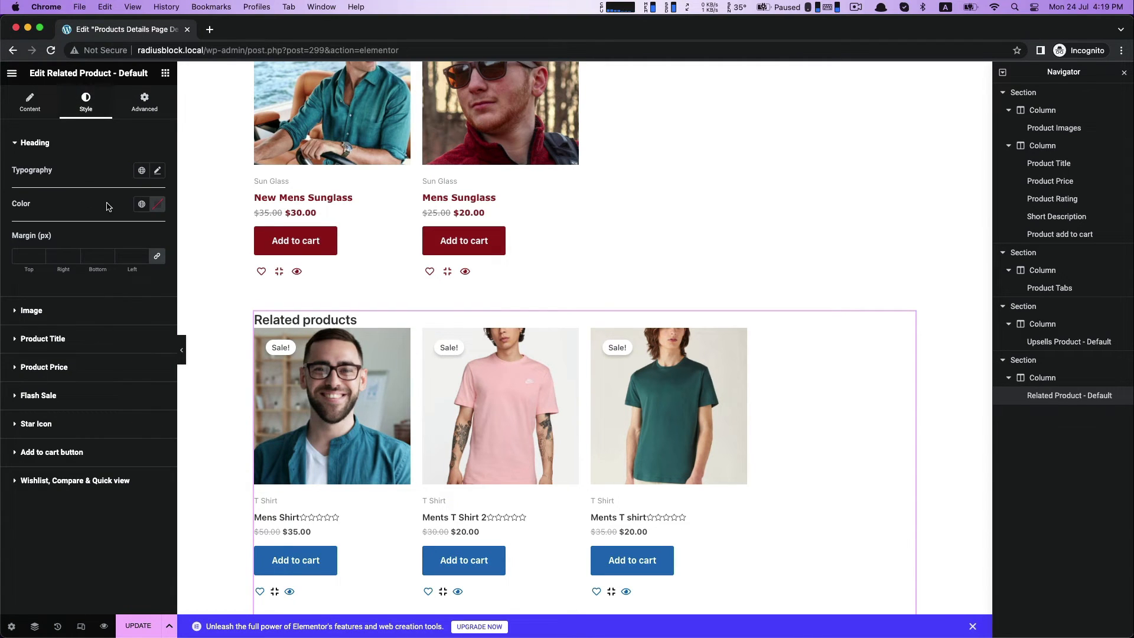
{"action": "left_click", "coordinate": [158, 170]}
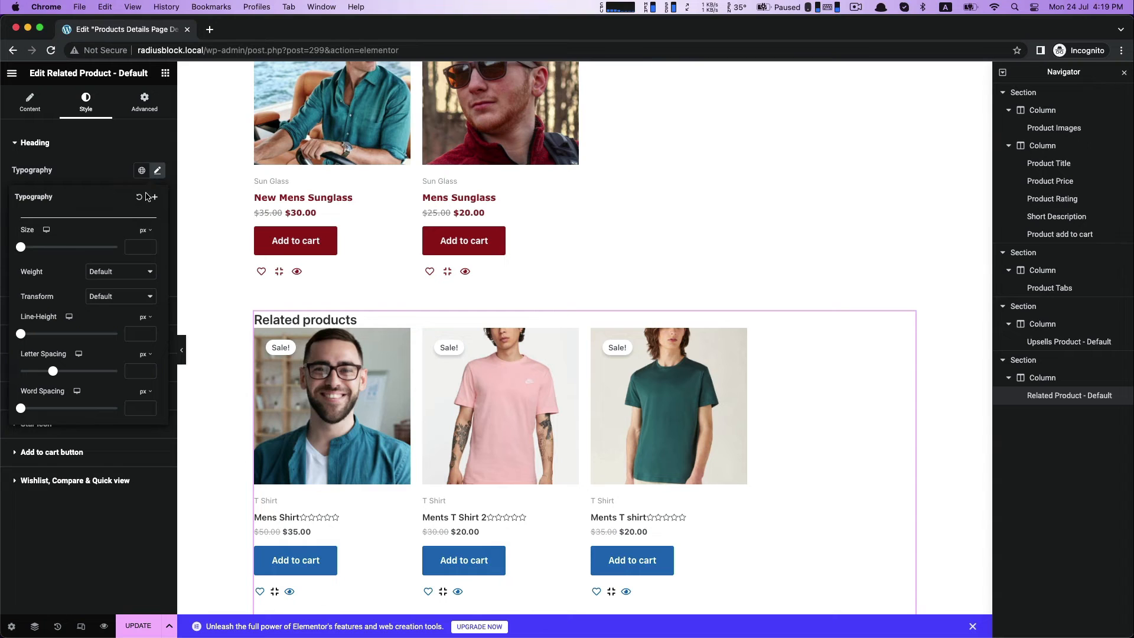
{"action": "left_click", "coordinate": [118, 273]}
{"action": "left_click", "coordinate": [133, 223]}
{"action": "left_click_drag", "start_coordinate": [22, 249], "coordinate": [37, 248]}
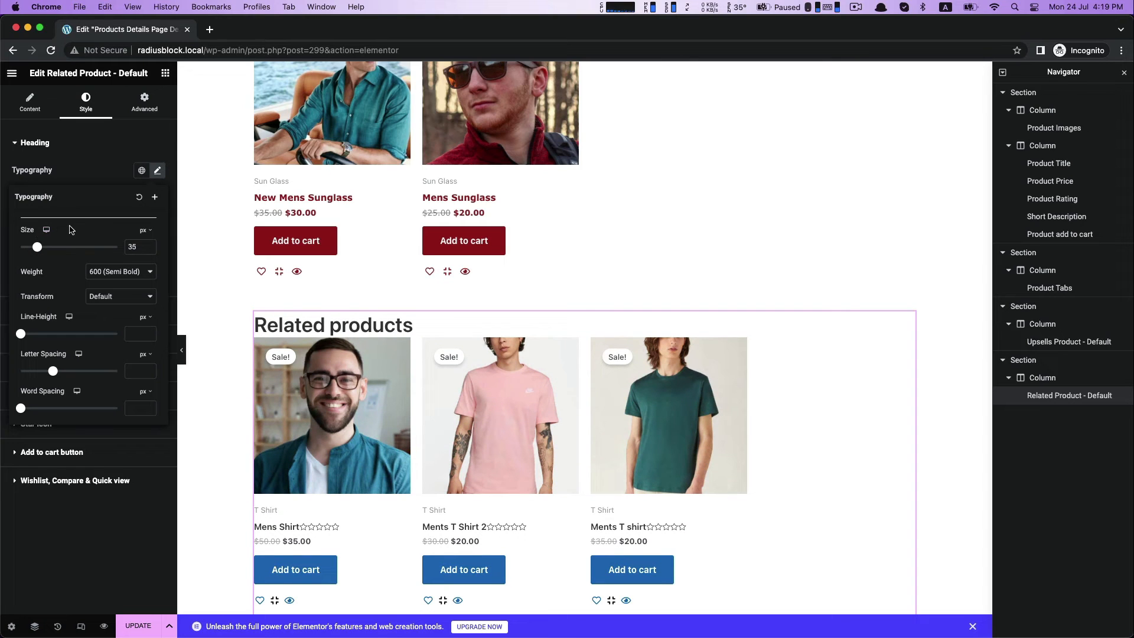
{"action": "left_click_drag", "start_coordinate": [21, 335], "coordinate": [68, 334]}
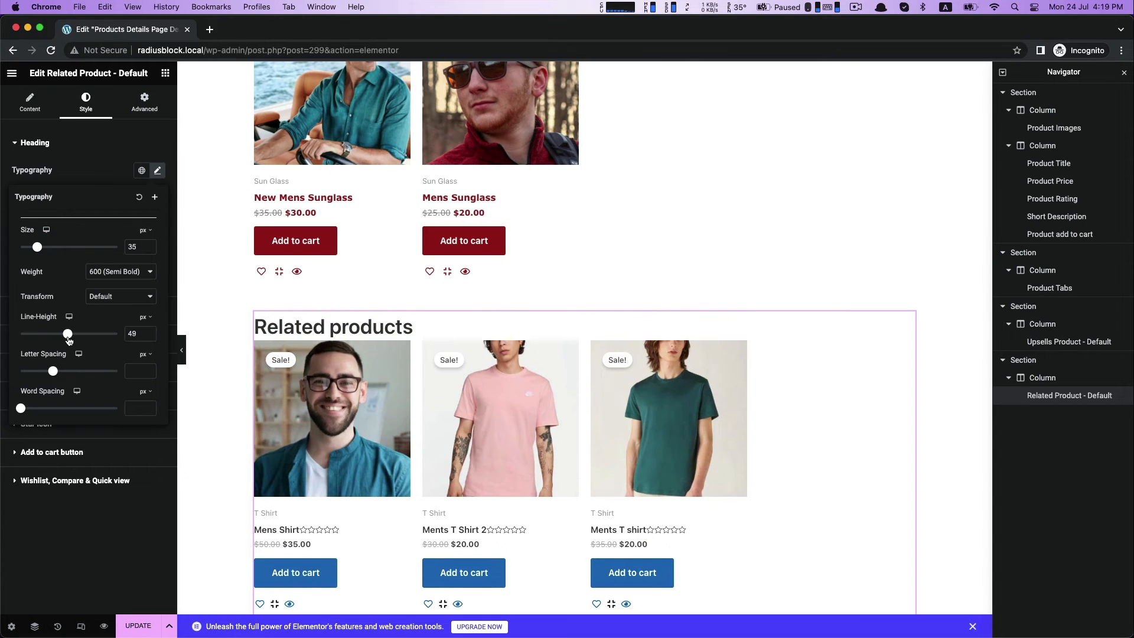
{"action": "left_click", "coordinate": [86, 159]}
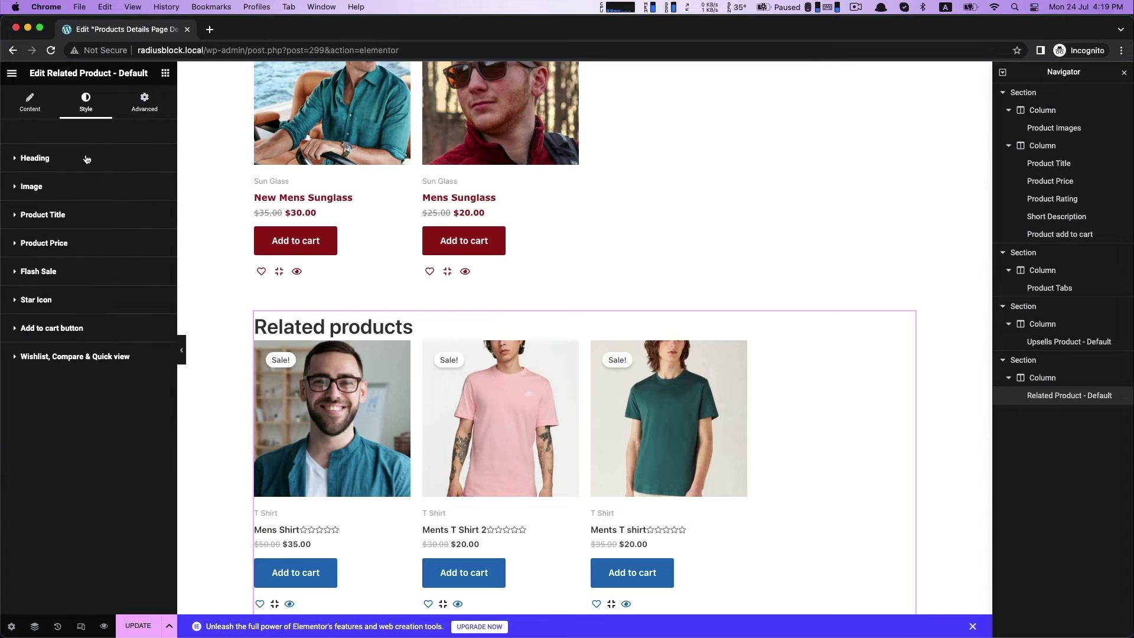
Set the related products heading color to the same dark red as the upsells heading.
{"action": "left_click", "coordinate": [45, 169]}
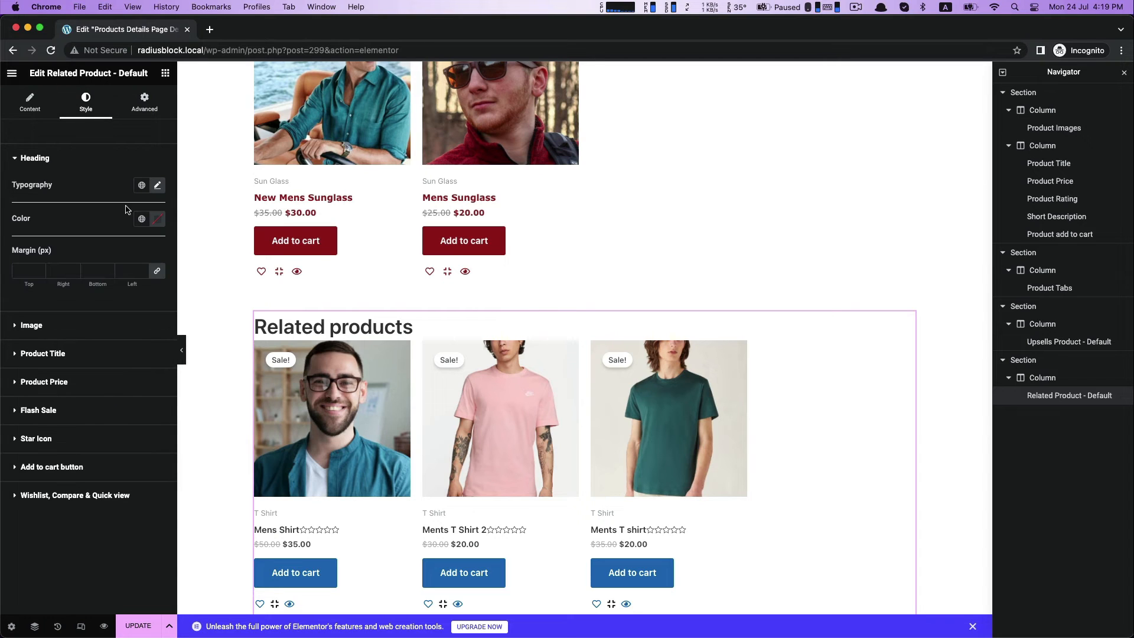
{"action": "left_click", "coordinate": [158, 220]}
{"action": "left_click", "coordinate": [94, 192]}
{"action": "left_click", "coordinate": [85, 334]}
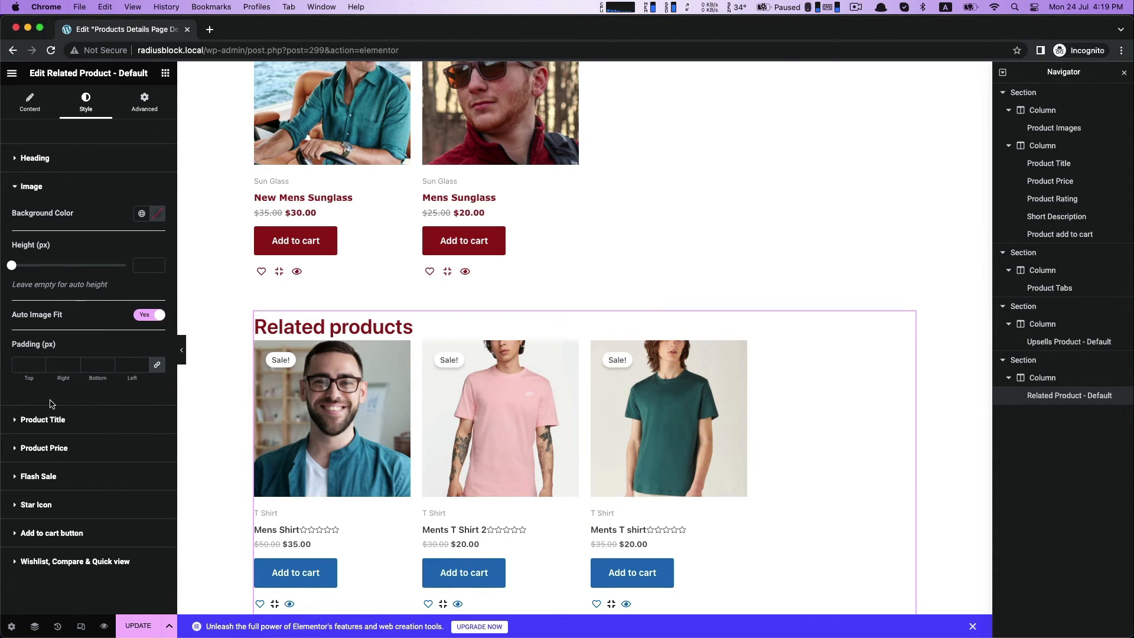
Set the related product titles to the Verdana font family and the dark red color #961B1B.
{"action": "left_click", "coordinate": [51, 420]}
{"action": "left_click", "coordinate": [155, 244]}
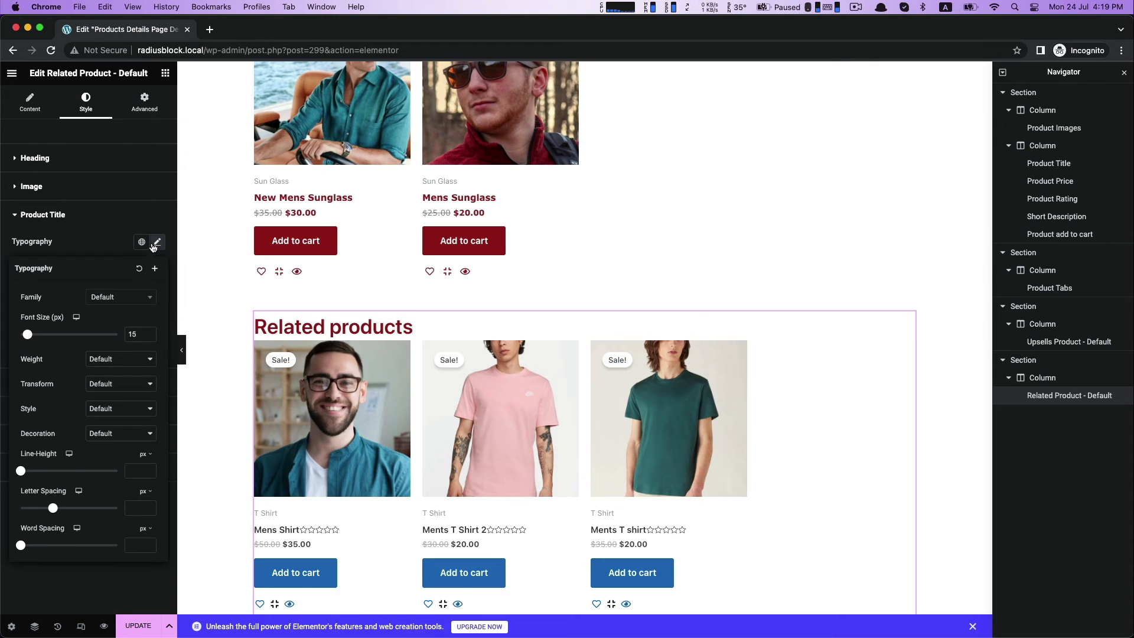
{"action": "left_click", "coordinate": [114, 293]}
{"action": "left_click", "coordinate": [103, 388]}
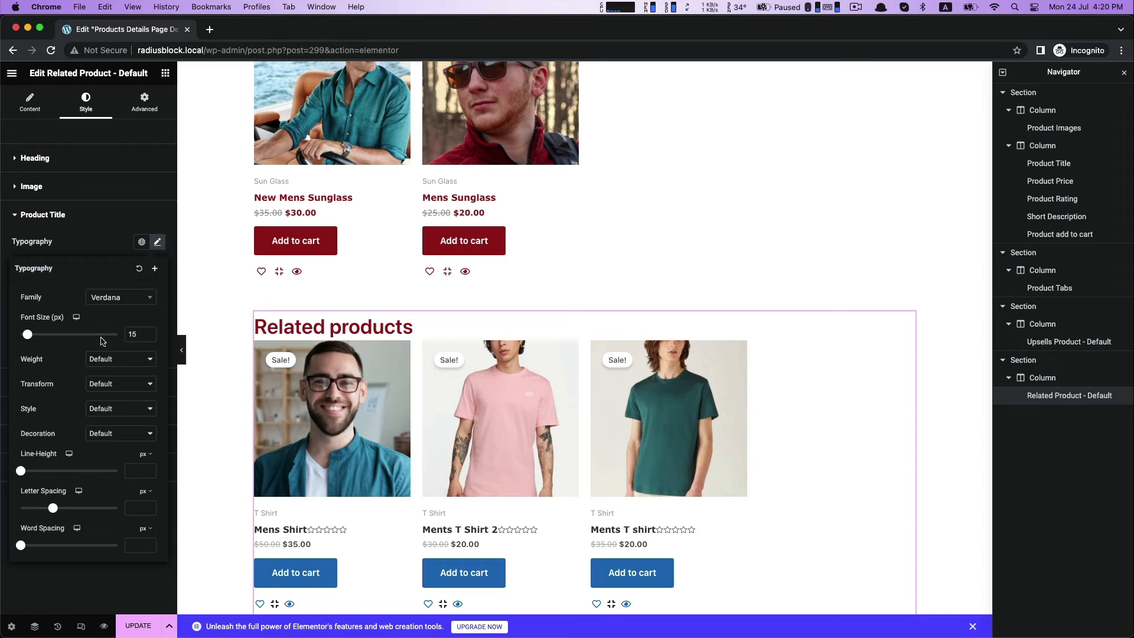
{"action": "left_click", "coordinate": [57, 239]}
{"action": "left_click", "coordinate": [157, 275]}
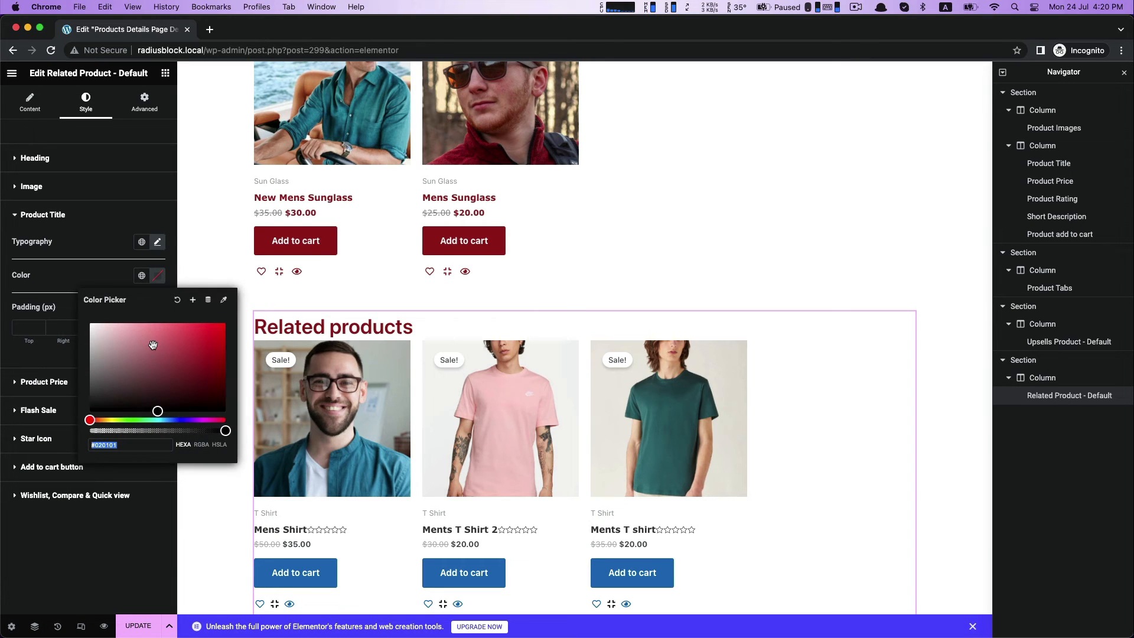
{"action": "type", "text": "#961B1B"}
{"action": "left_click", "coordinate": [71, 521]}
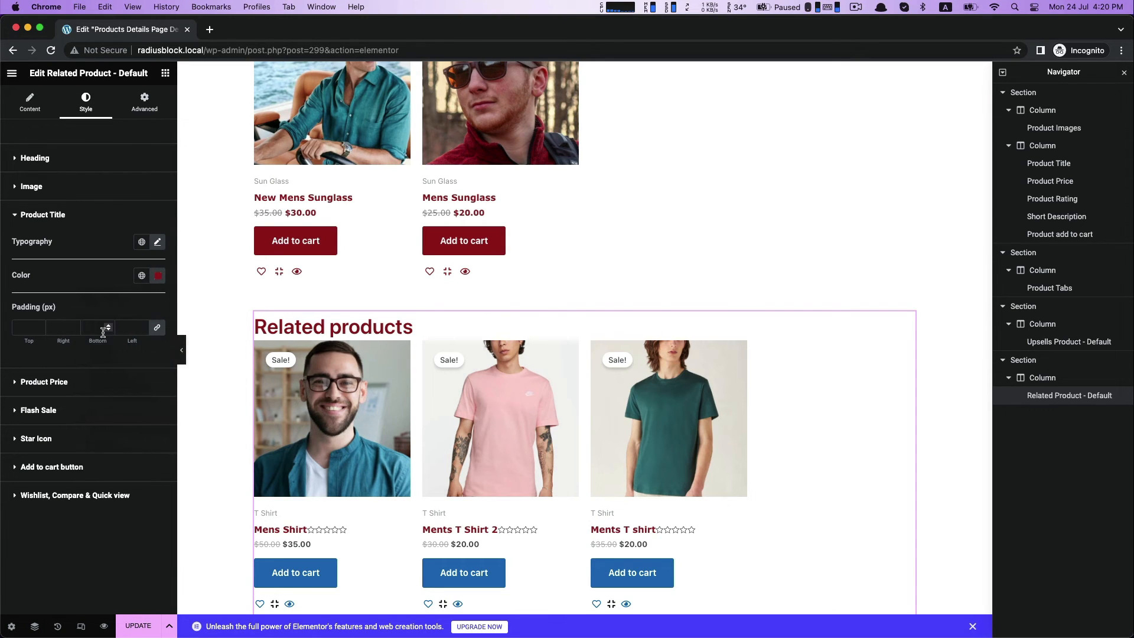
Set the related product price font family to Verdana.
{"action": "left_click", "coordinate": [58, 382]}
{"action": "left_click", "coordinate": [157, 270]}
{"action": "left_click", "coordinate": [113, 329]}
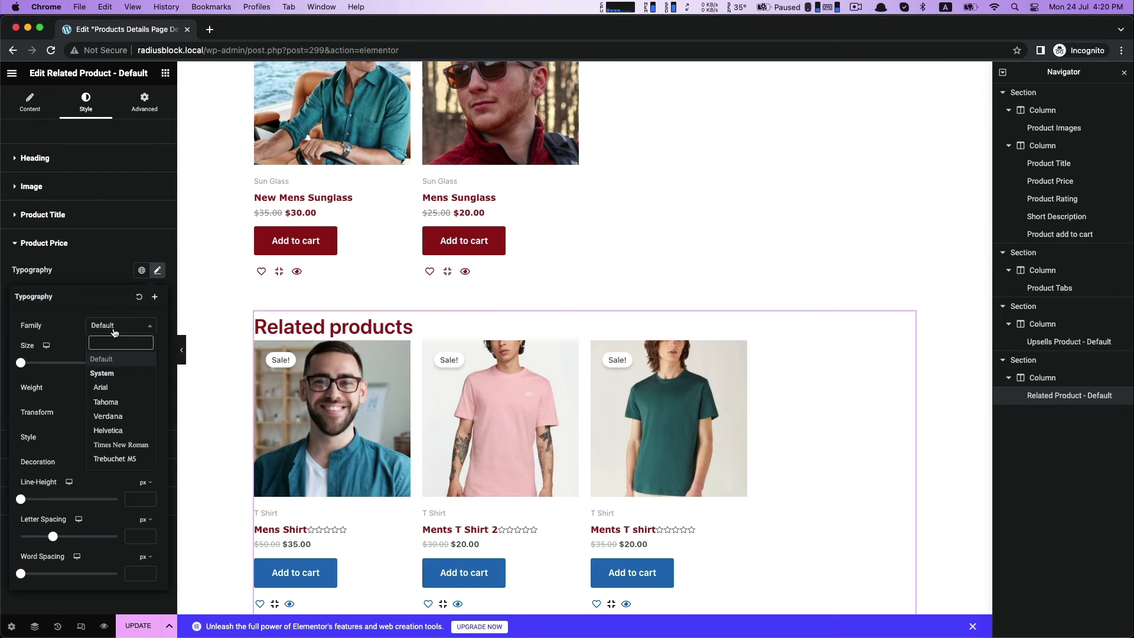
{"action": "left_click", "coordinate": [105, 420]}
{"action": "left_click", "coordinate": [69, 278]}
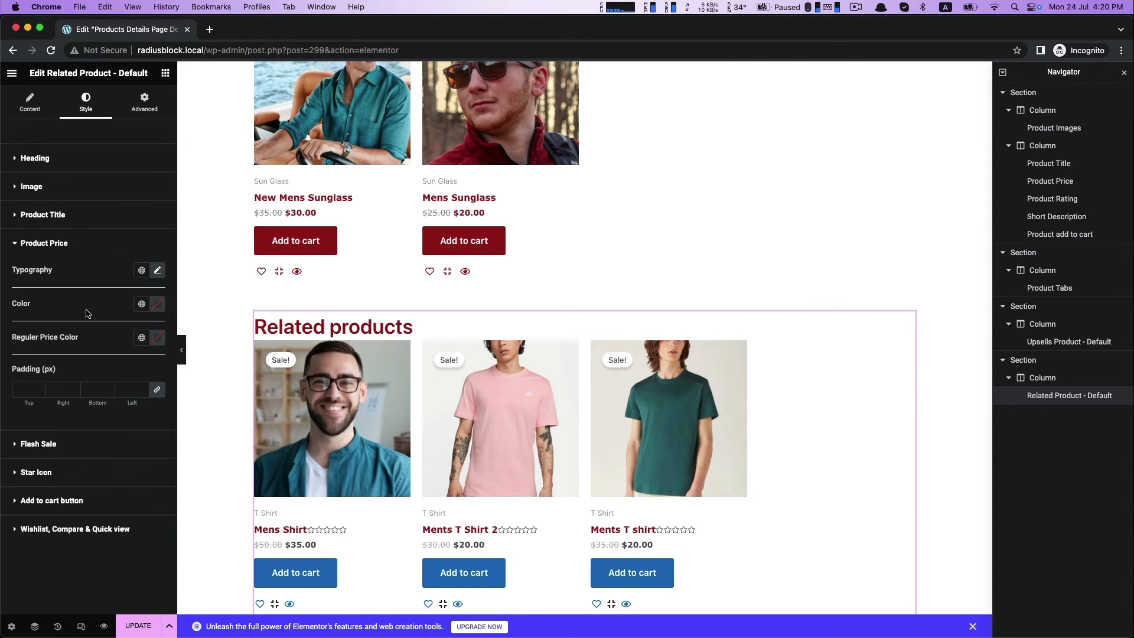
Set the related product price color to the dark red #961B1B.
{"action": "left_click", "coordinate": [156, 305]}
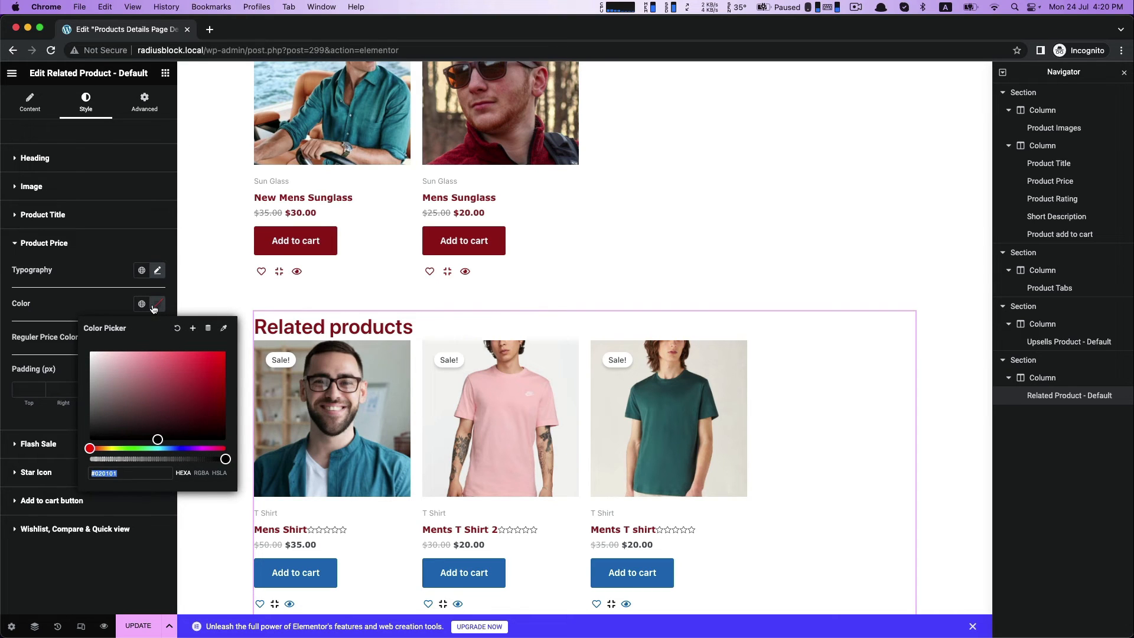
{"action": "type", "text": "#961B1B"}
{"action": "mouse_move", "coordinate": [192, 401]}
{"action": "left_mouse_down"}
{"action": "mouse_move", "coordinate": [98, 357]}
{"action": "mouse_move", "coordinate": [186, 413]}
{"action": "left_mouse_up"}
{"action": "left_click", "coordinate": [219, 433]}
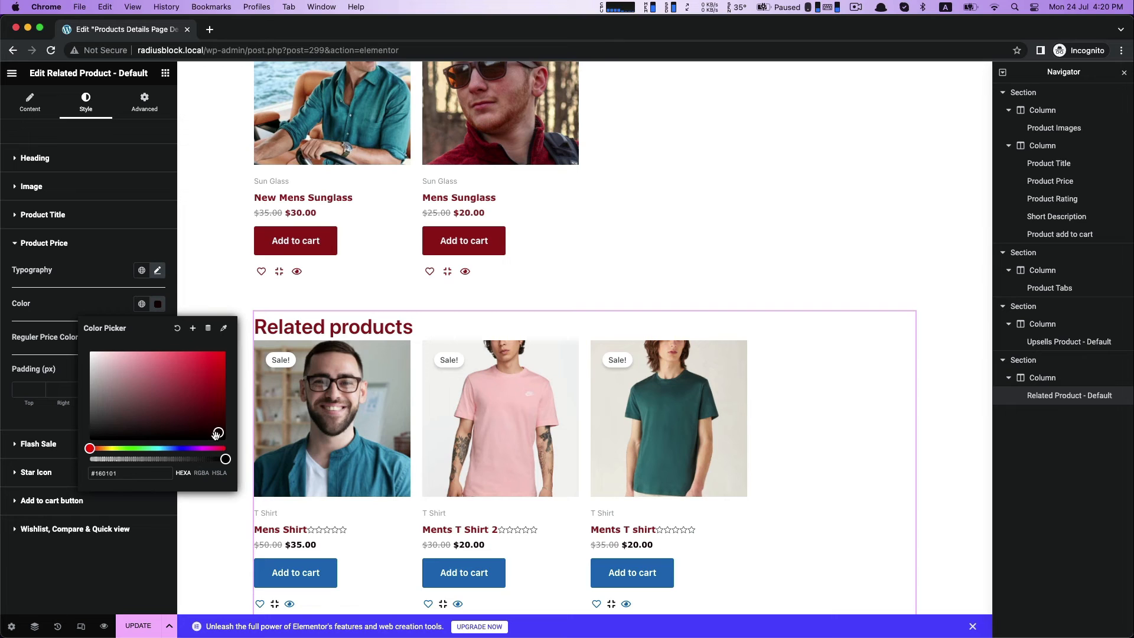
{"action": "left_click", "coordinate": [215, 435]}
{"action": "left_click", "coordinate": [209, 393]}
{"action": "left_click_drag", "start_coordinate": [141, 472], "coordinate": [20, 476]}
{"action": "type", "text": "#961B1B"}
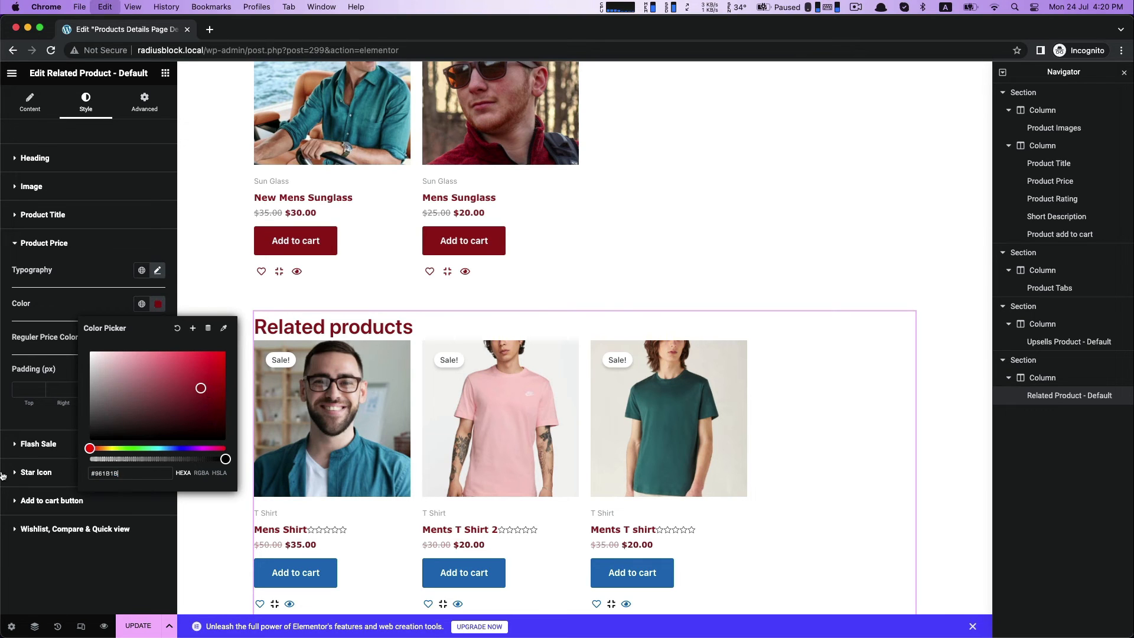
{"action": "left_click", "coordinate": [34, 312]}
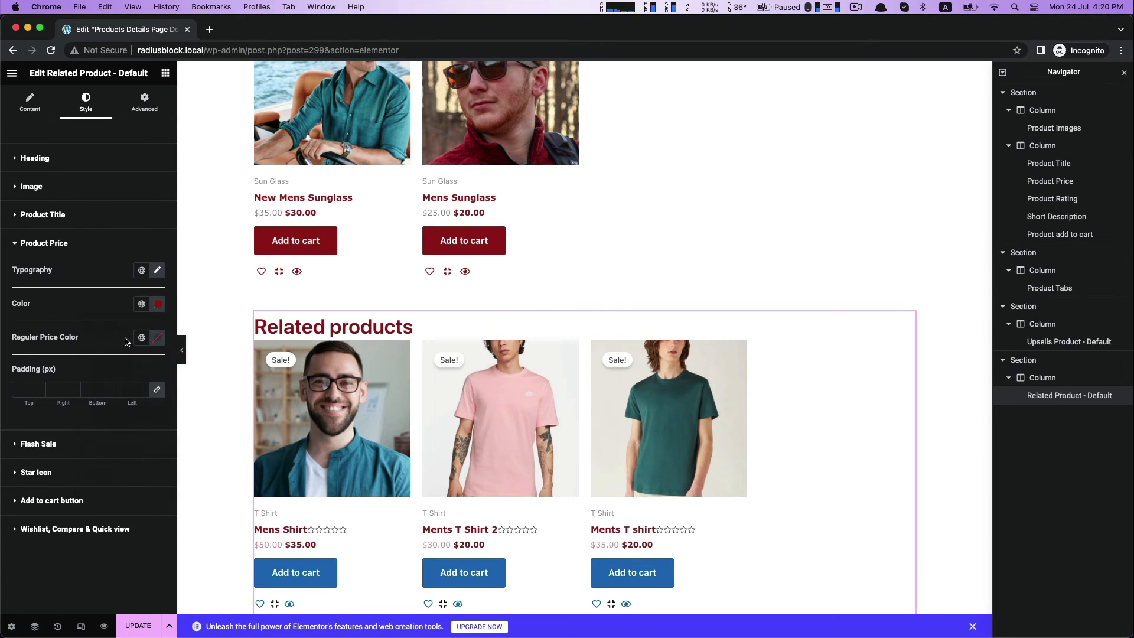
Set the regular price color of the related products to the near-black #070000.
{"action": "left_click", "coordinate": [156, 340]}
{"action": "left_click", "coordinate": [222, 471]}
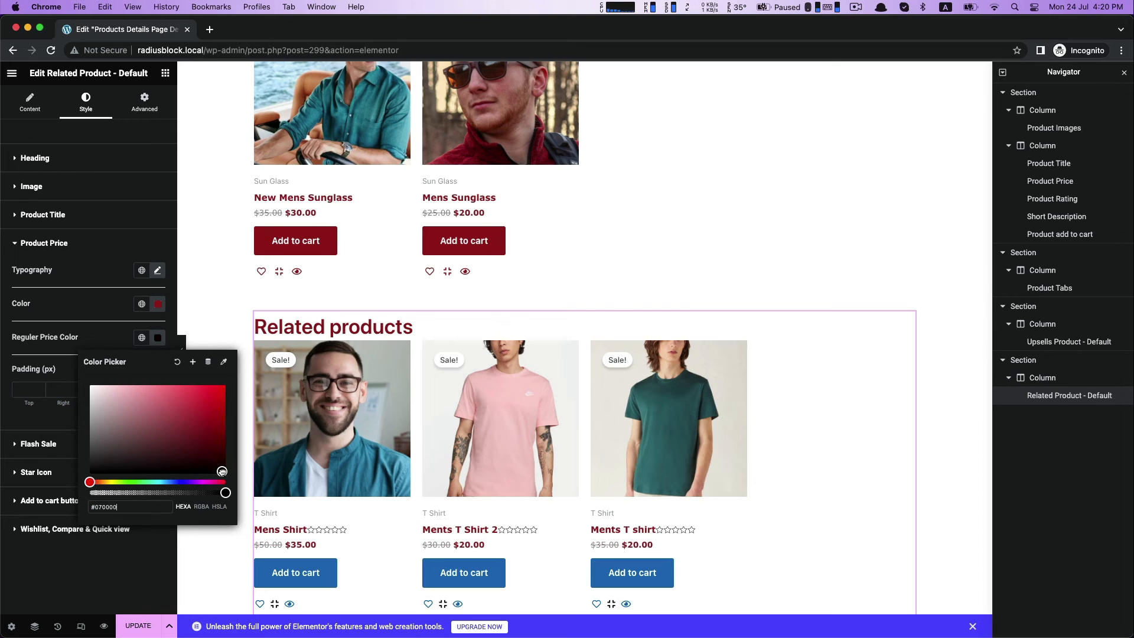
{"action": "left_click", "coordinate": [142, 549]}
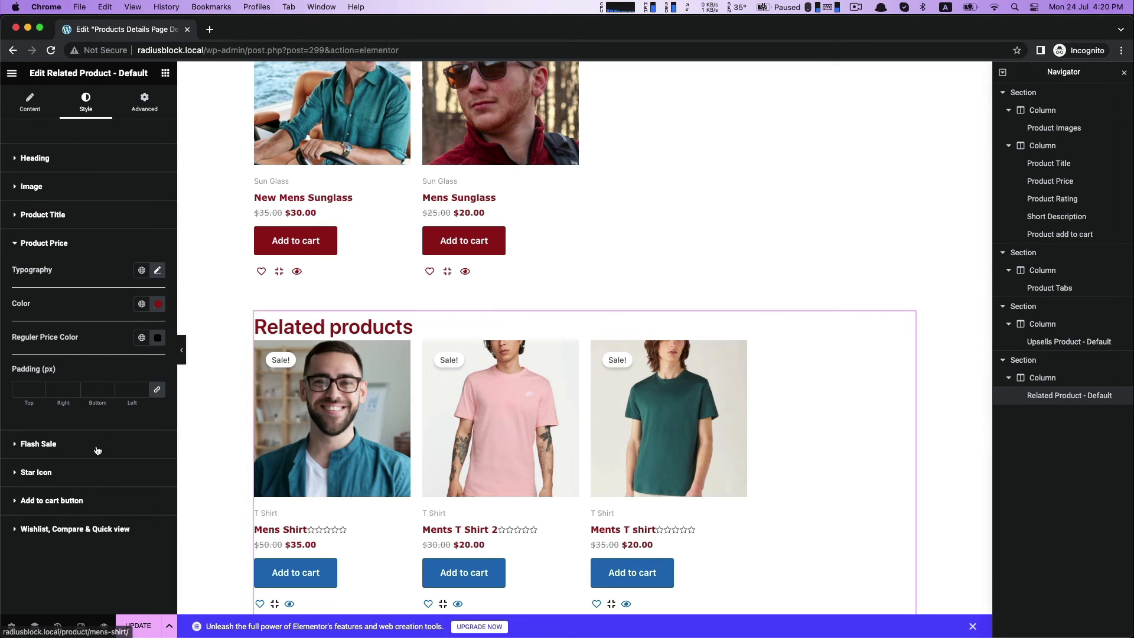
{"action": "left_click", "coordinate": [75, 445]}
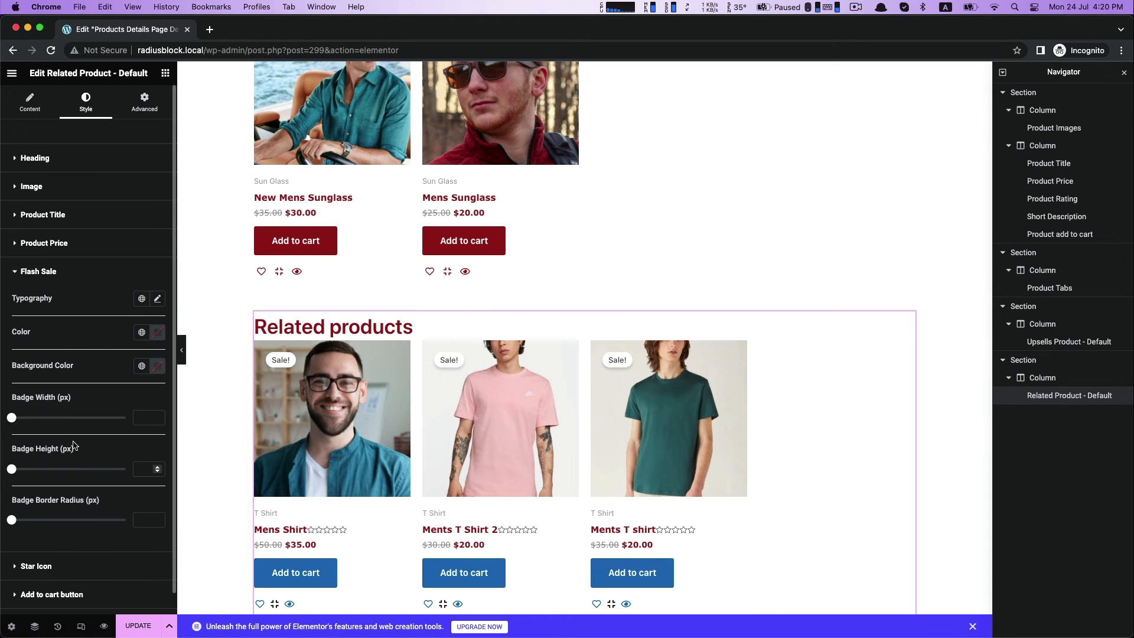
{"action": "left_click", "coordinate": [160, 364]}
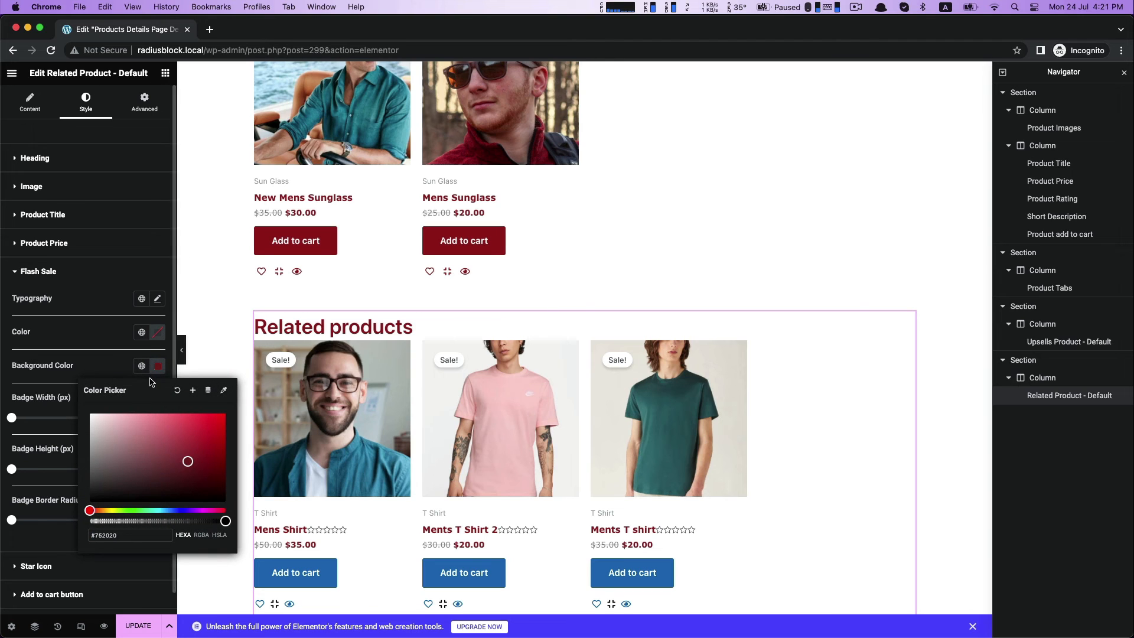
{"action": "left_click", "coordinate": [178, 393]}
{"action": "left_click", "coordinate": [157, 335]}
{"action": "left_click_drag", "start_coordinate": [168, 394], "coordinate": [188, 422]}
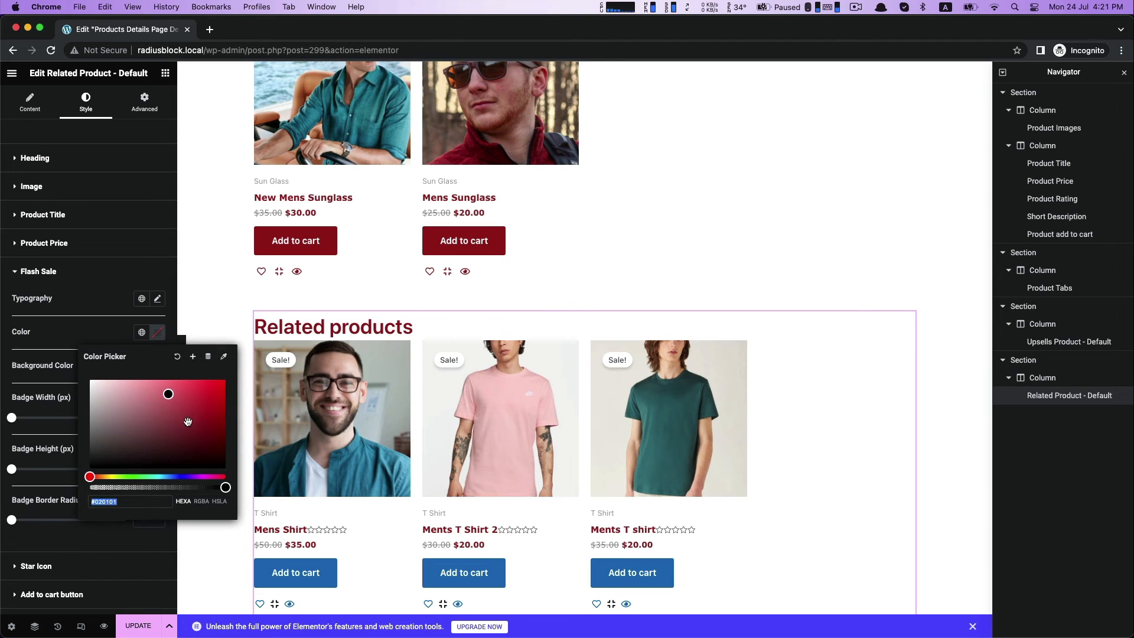
{"action": "left_click", "coordinate": [90, 333]}
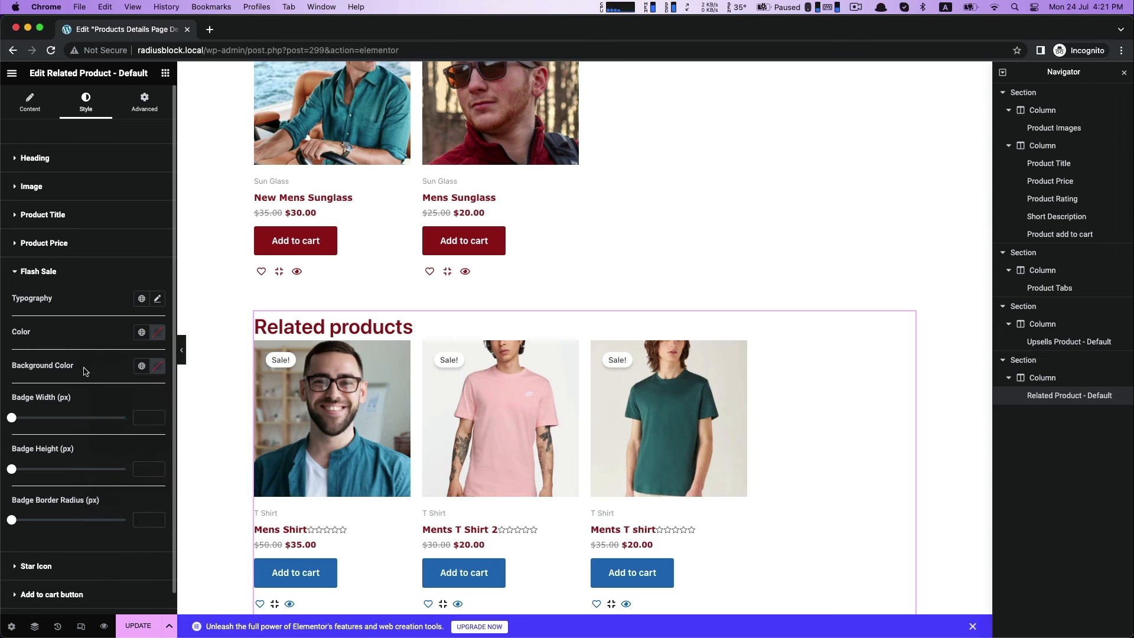
{"action": "left_click", "coordinate": [14, 419]}
{"action": "left_click", "coordinate": [38, 271]}
{"action": "left_click", "coordinate": [42, 301]}
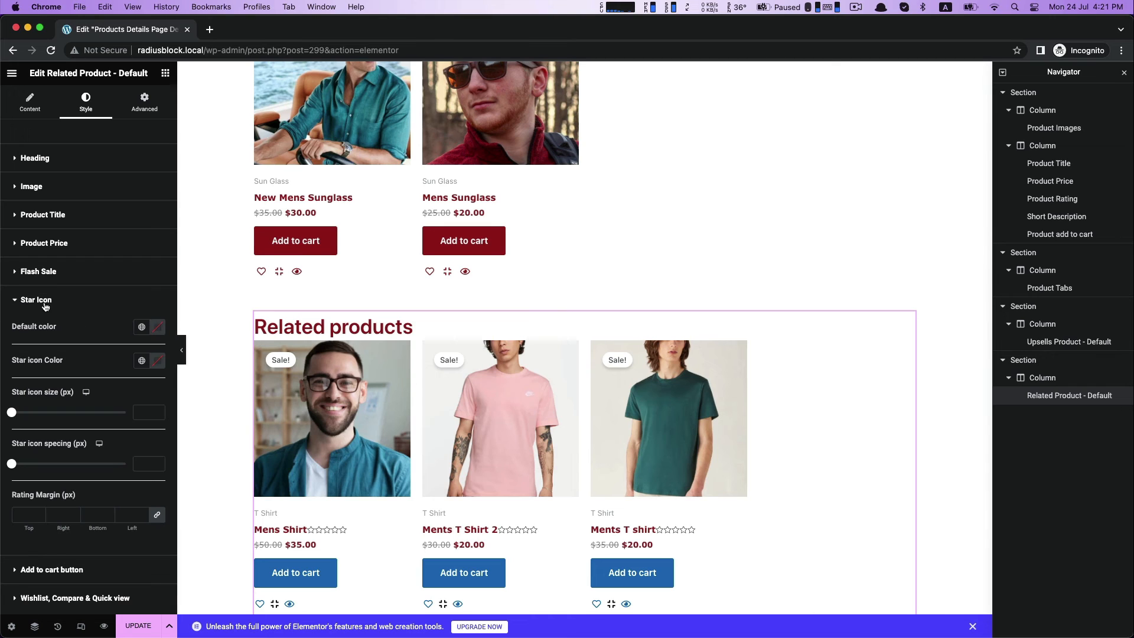
{"action": "left_click", "coordinate": [158, 328]}
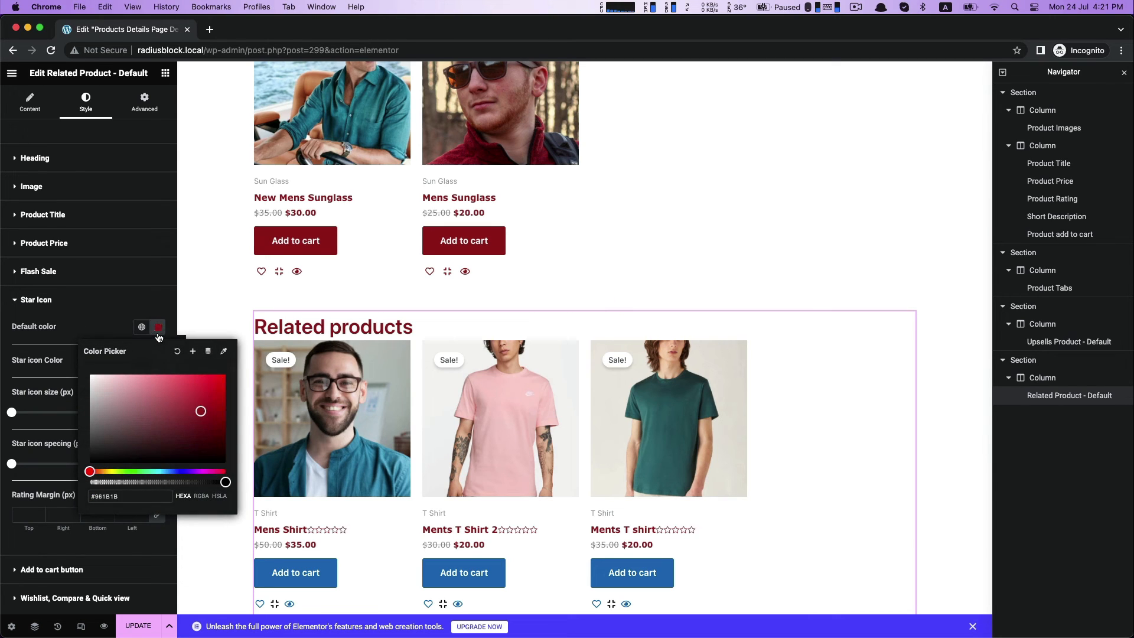
{"action": "left_click", "coordinate": [177, 350]}
{"action": "left_click", "coordinate": [84, 406]}
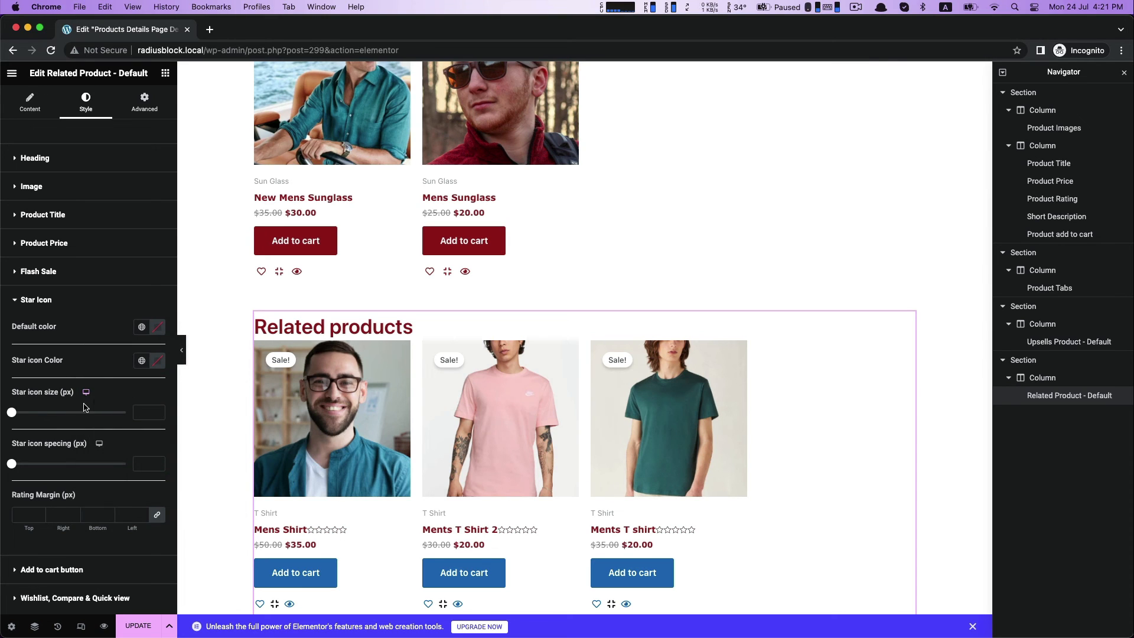
Set the related products' star icon color to #961B1B and slightly increase the star icon size.
{"action": "left_click", "coordinate": [157, 363]}
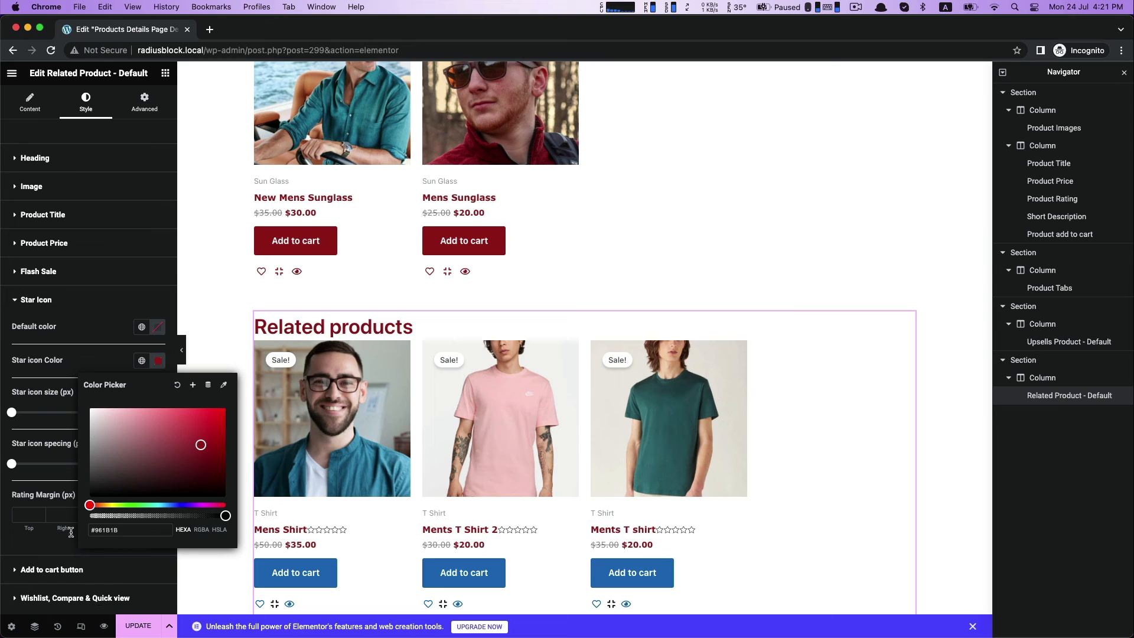
{"action": "left_click", "coordinate": [80, 356]}
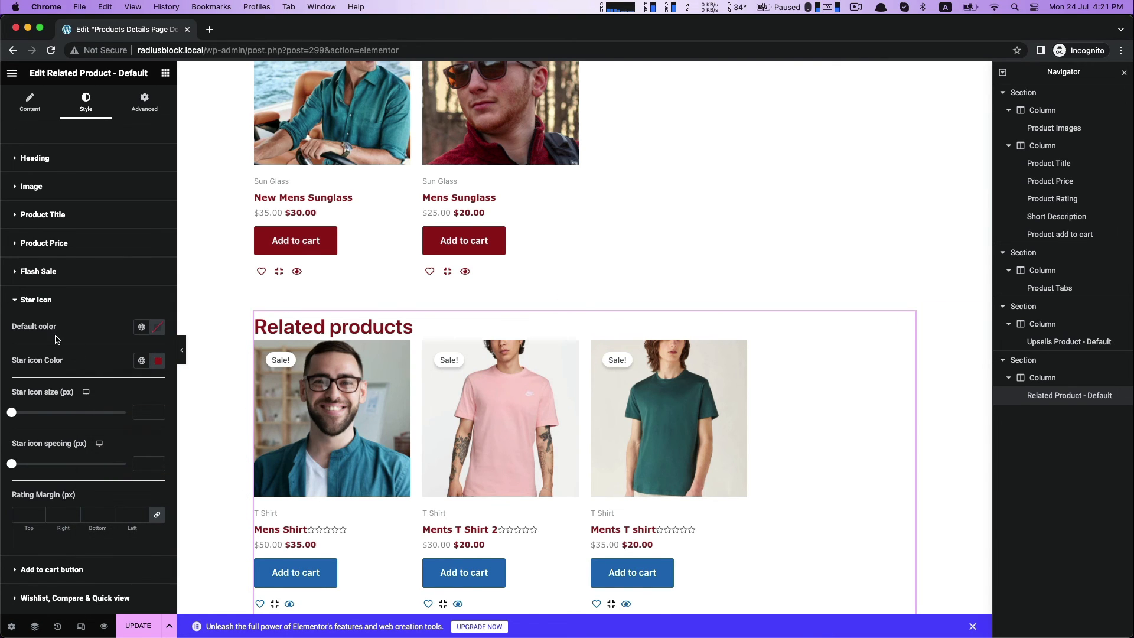
{"action": "left_click_drag", "start_coordinate": [11, 412], "coordinate": [21, 419]}
{"action": "left_click", "coordinate": [34, 302]}
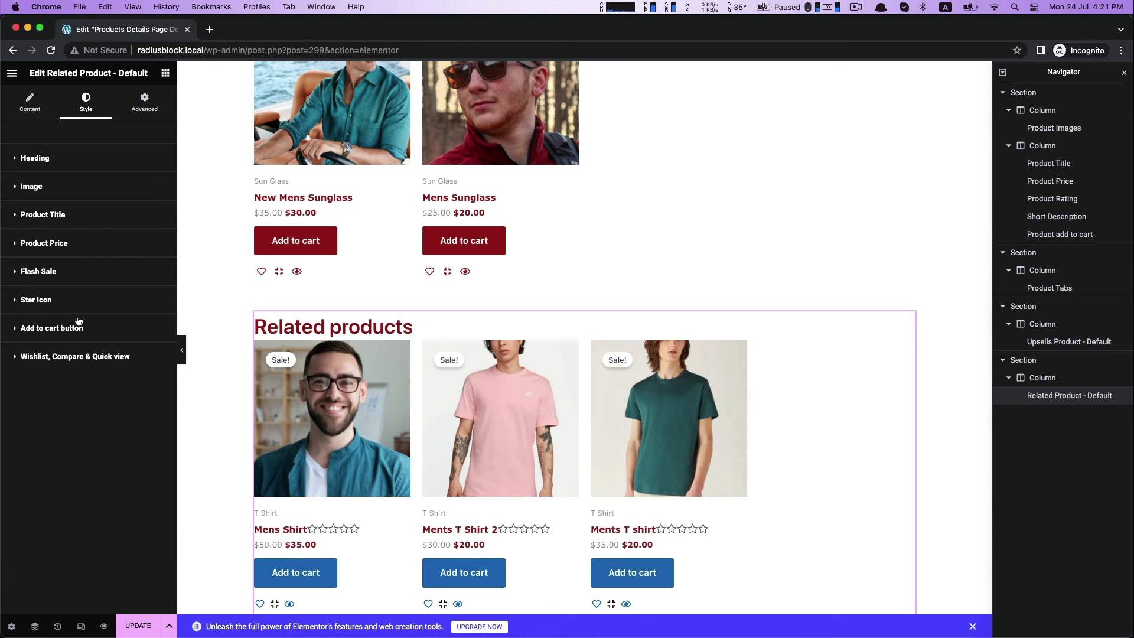
Set the font family of the related products' add to cart button to Verdana.
{"action": "left_click", "coordinate": [70, 333]}
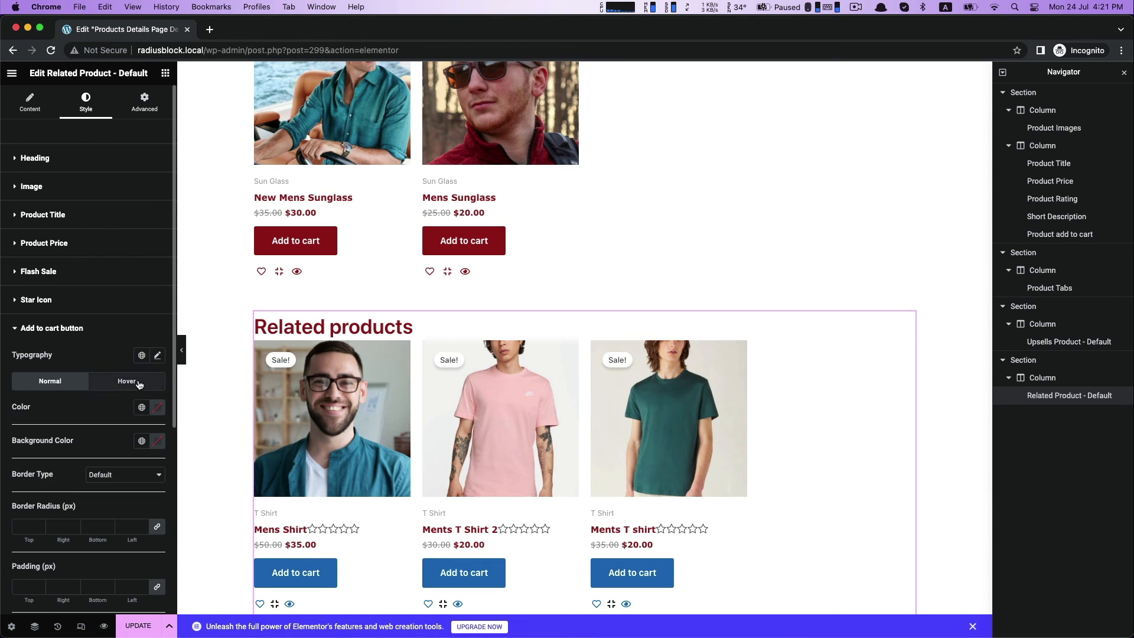
{"action": "left_click", "coordinate": [157, 357]}
{"action": "left_click", "coordinate": [117, 412]}
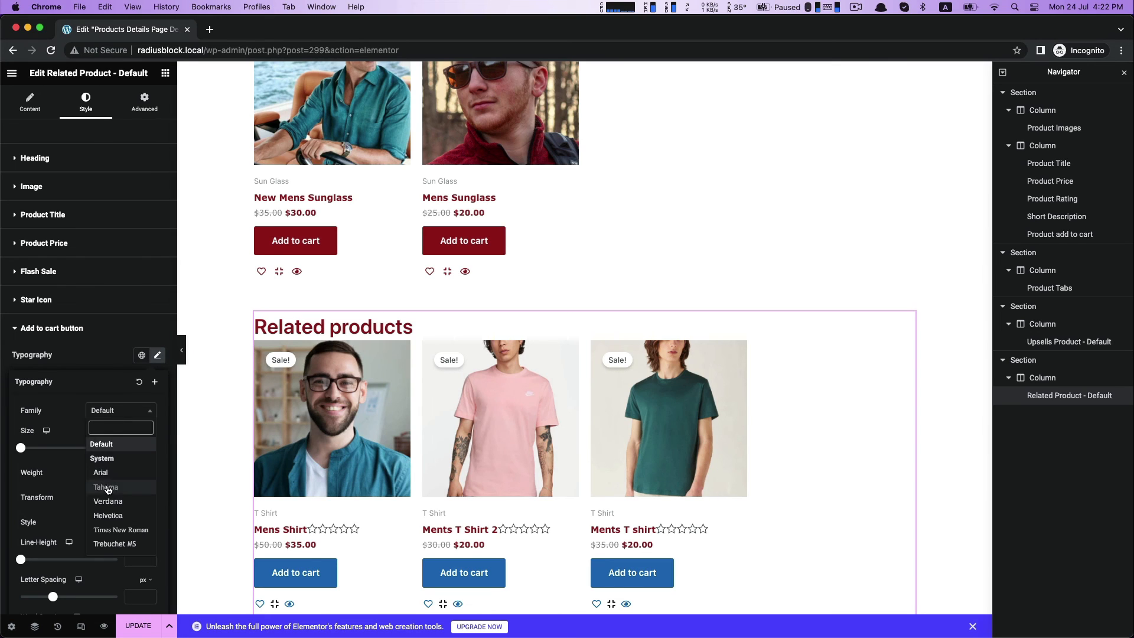
{"action": "left_click", "coordinate": [106, 499]}
{"action": "left_click", "coordinate": [59, 340]}
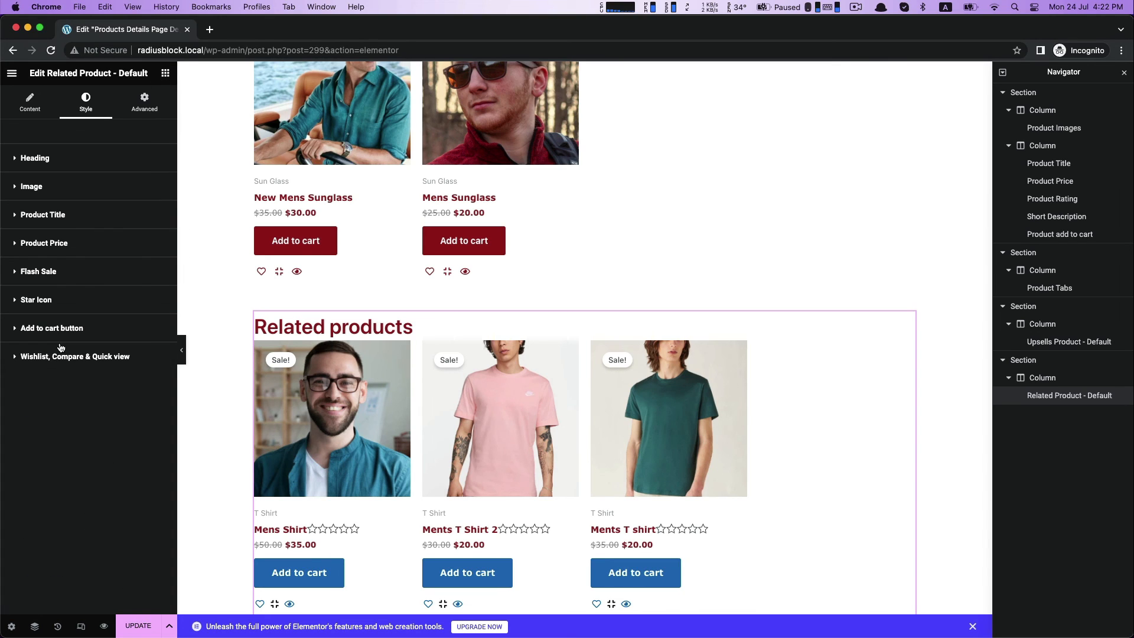
Left-align the related products' wishlist, compare and quick view icons and set their width to 25.
{"action": "left_click", "coordinate": [48, 357]}
{"action": "scroll", "coordinate": [72, 540], "scroll_direction": "down", "scroll_amount": 5}
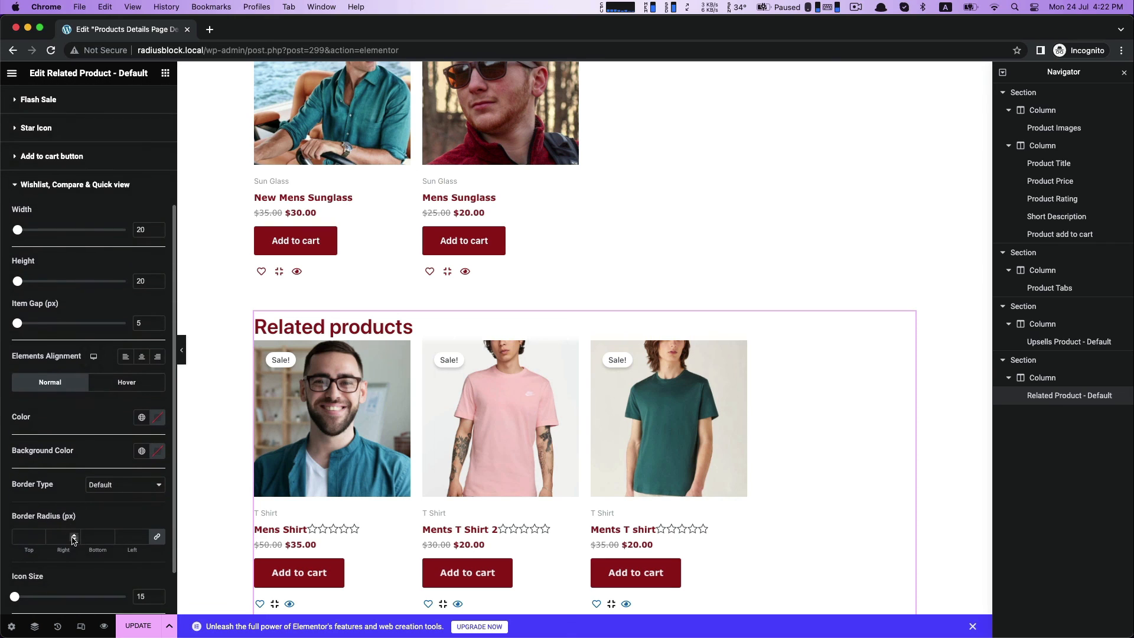
{"action": "left_click", "coordinate": [140, 358]}
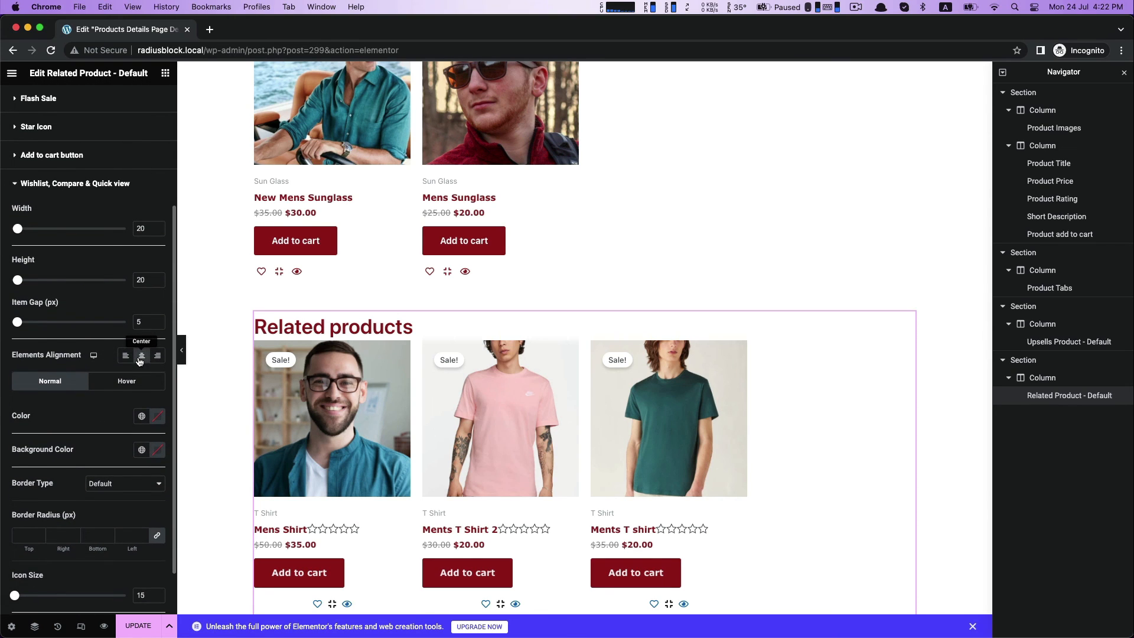
{"action": "left_click", "coordinate": [125, 356]}
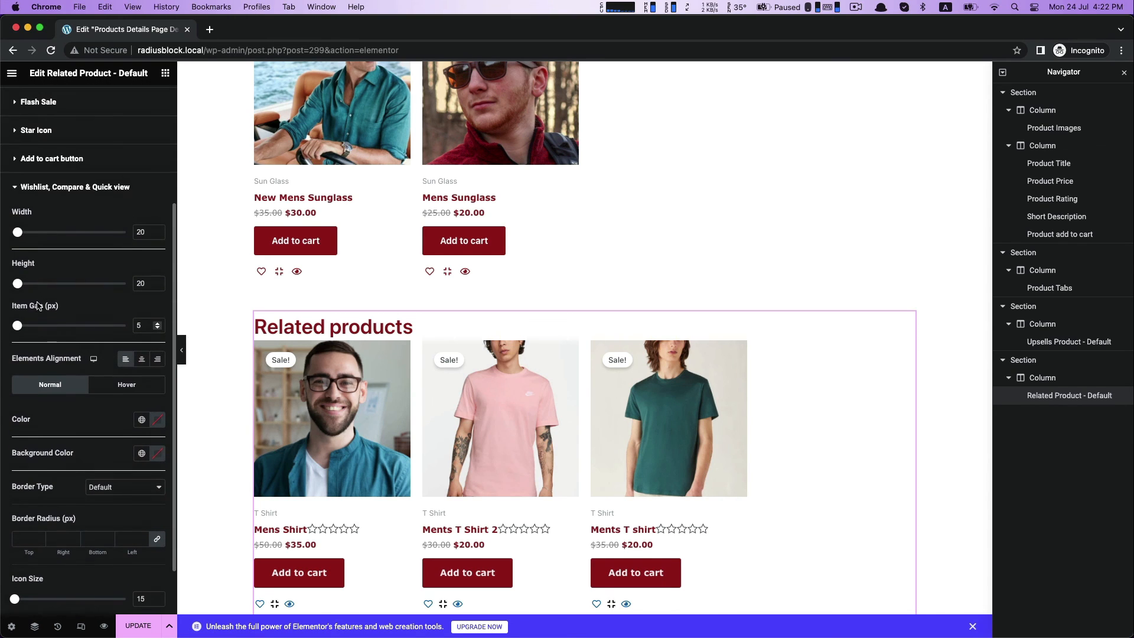
{"action": "left_click_drag", "start_coordinate": [20, 235], "coordinate": [31, 237]}
Set the normal color of the related products' wishlist, compare and quick view icons to the dark red.
{"action": "left_click", "coordinate": [158, 419]}
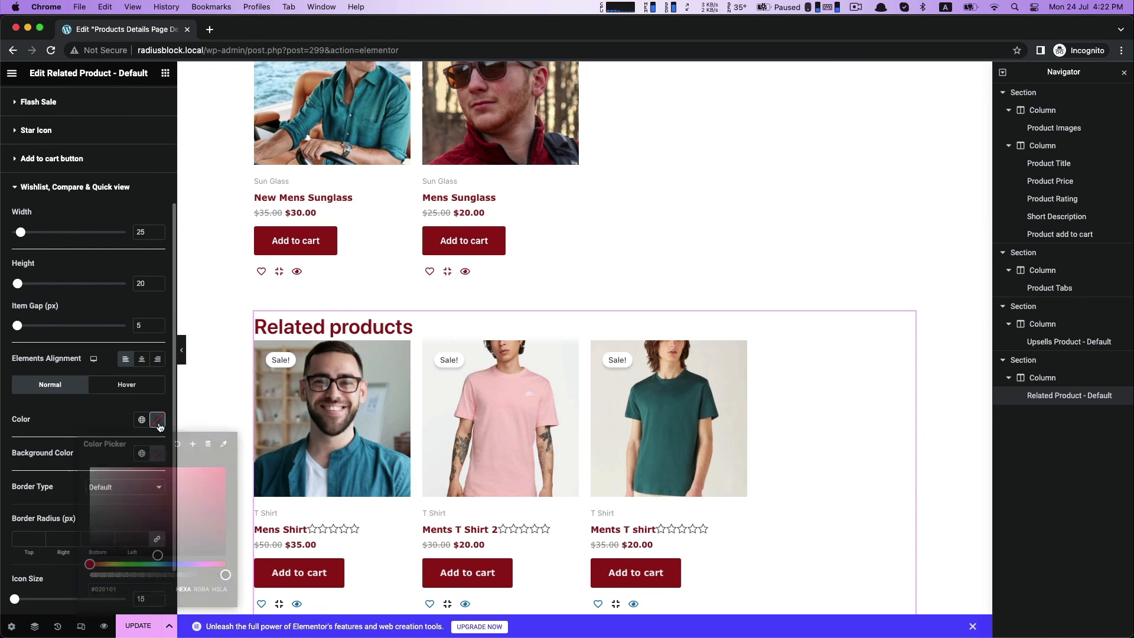
{"action": "left_click", "coordinate": [61, 412]}
{"action": "scroll", "coordinate": [72, 427], "scroll_direction": "down", "scroll_amount": 1}
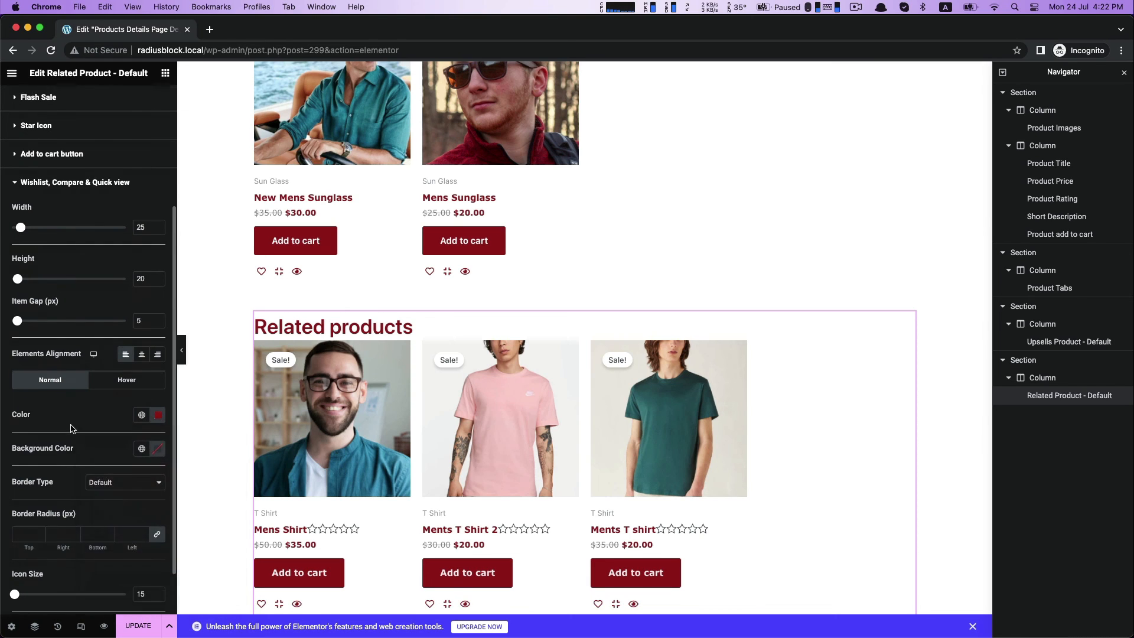
{"action": "left_click", "coordinate": [18, 157]}
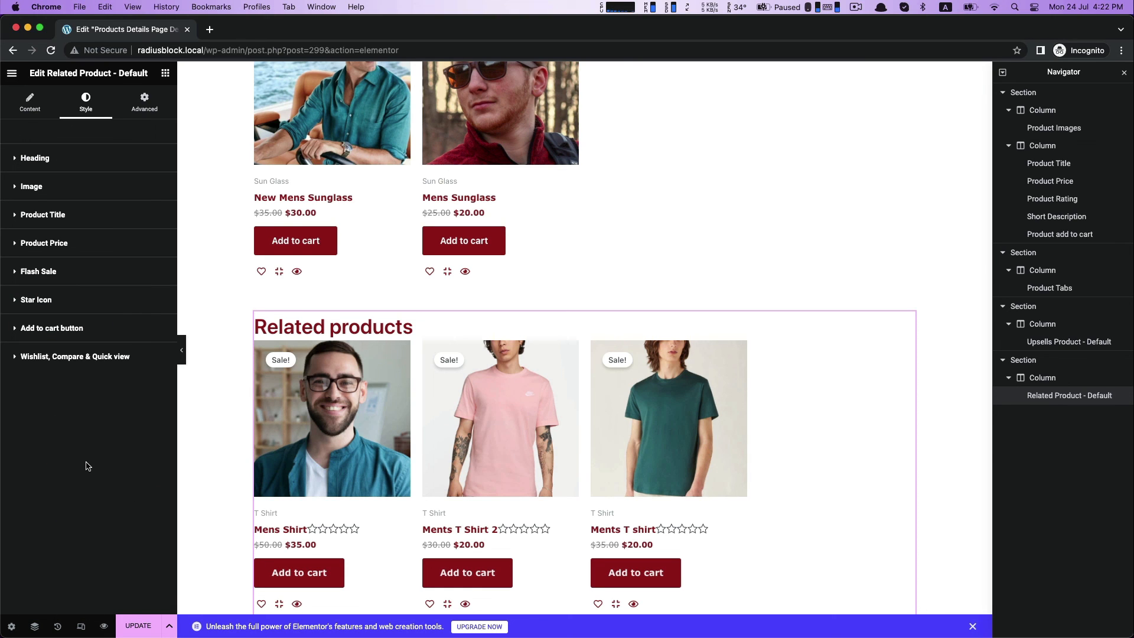
Review the whole template preview, from the product summary and tabs to the upsells and related products.
{"action": "scroll", "coordinate": [479, 539], "scroll_direction": "down", "scroll_amount": 2}
{"action": "scroll", "coordinate": [480, 537], "scroll_direction": "up", "scroll_amount": 9}
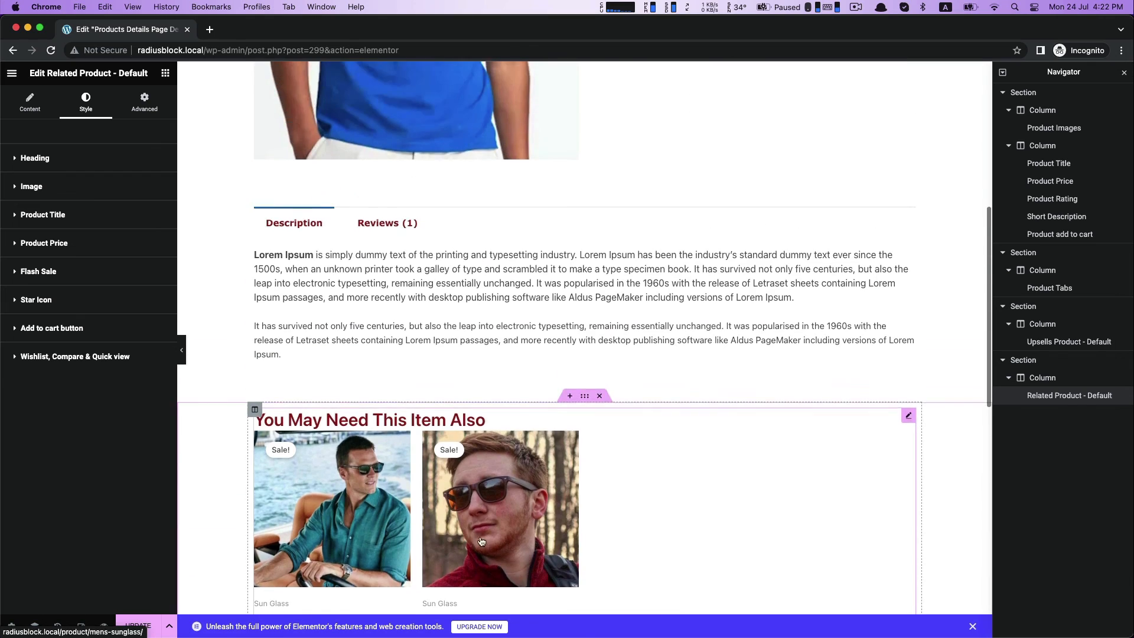
{"action": "scroll", "coordinate": [481, 542], "scroll_direction": "up", "scroll_amount": 5}
{"action": "scroll", "coordinate": [481, 541], "scroll_direction": "down", "scroll_amount": 12}
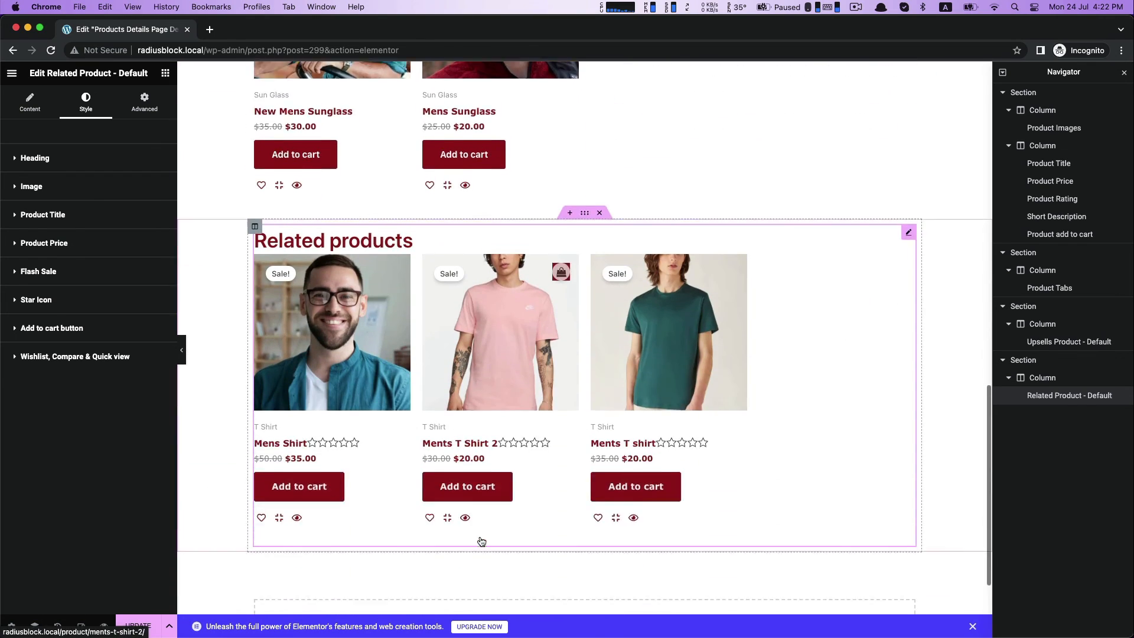
{"action": "scroll", "coordinate": [479, 536], "scroll_direction": "down", "scroll_amount": 3}
{"action": "scroll", "coordinate": [480, 537], "scroll_direction": "up", "scroll_amount": 4}
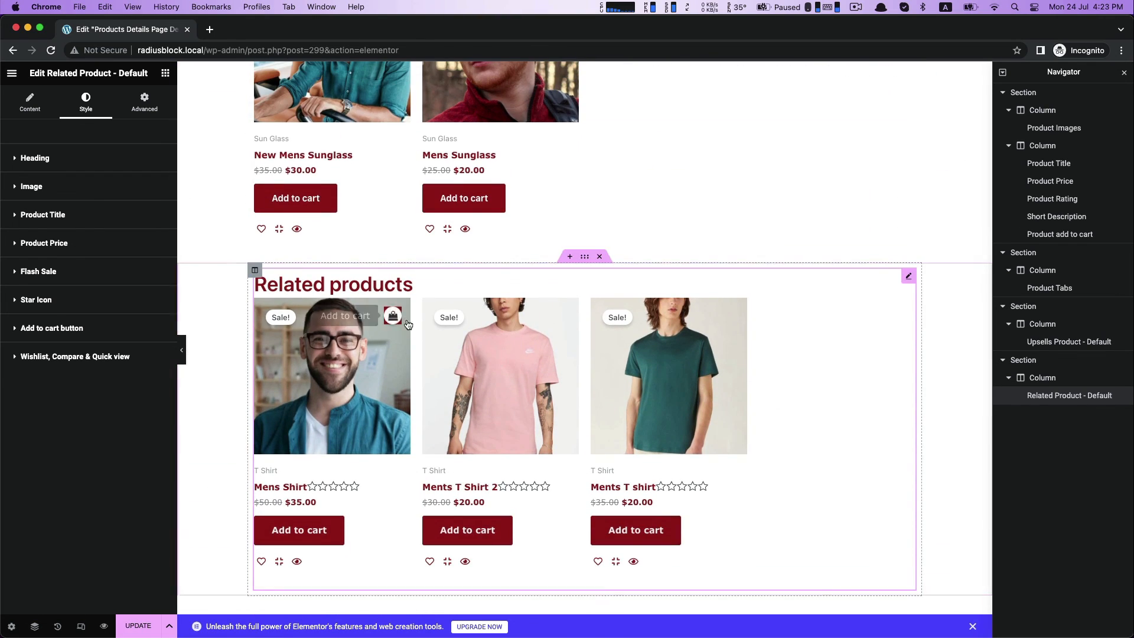
{"action": "scroll", "coordinate": [413, 323], "scroll_direction": "up", "scroll_amount": 10}
{"action": "scroll", "coordinate": [425, 323], "scroll_direction": "down", "scroll_amount": 3}
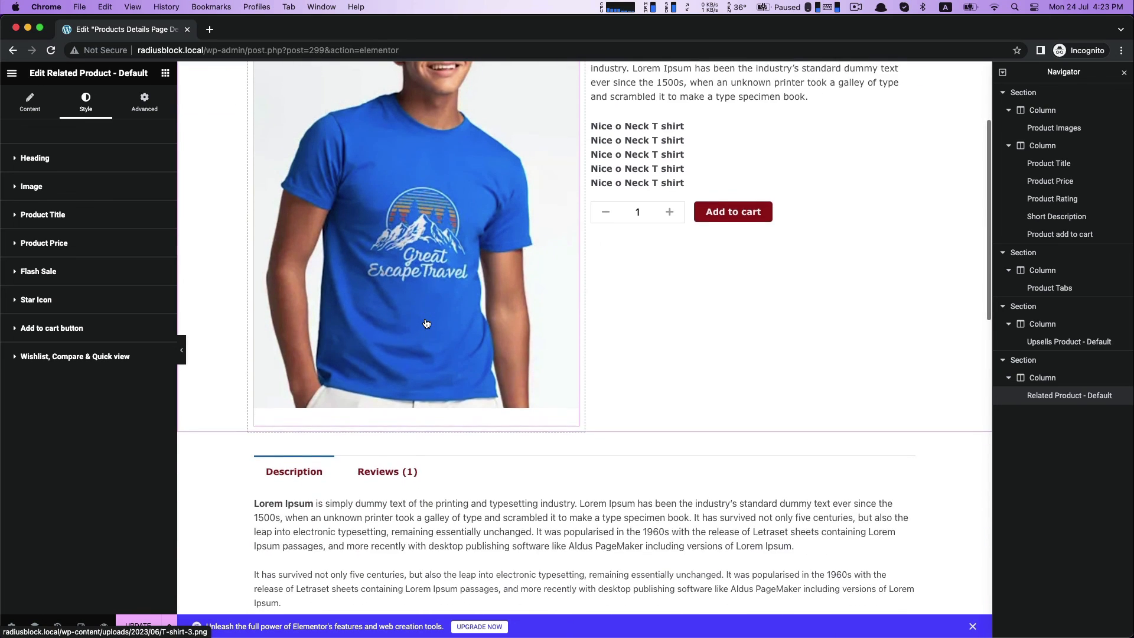
{"action": "scroll", "coordinate": [426, 323], "scroll_direction": "up", "scroll_amount": 3}
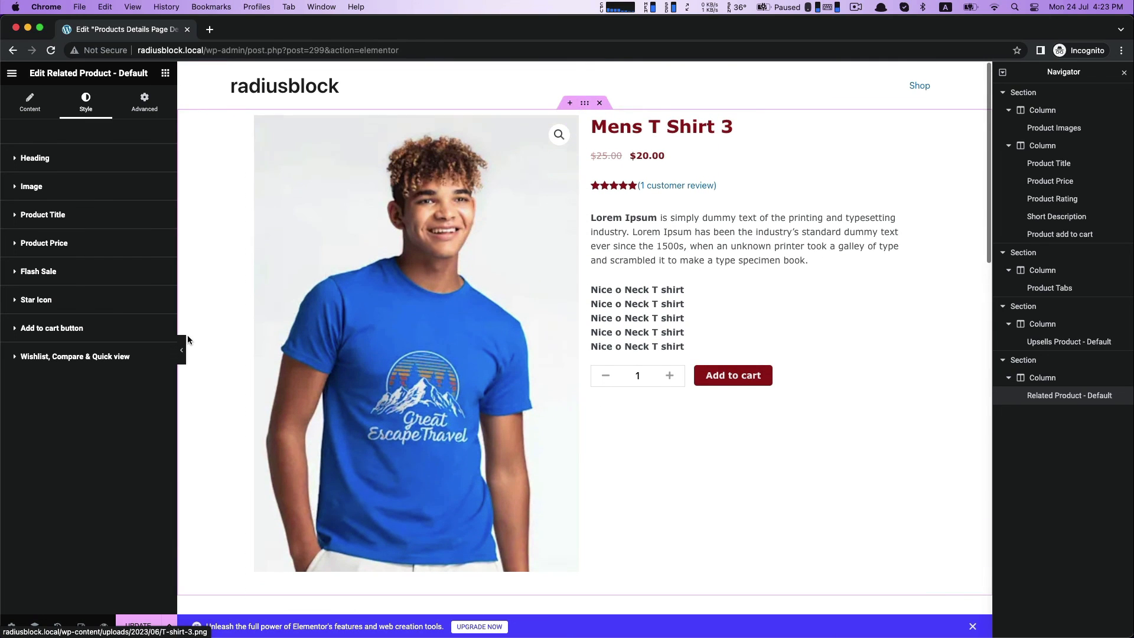
Save the template changes and open the site's Shop page in a new browser tab.
{"action": "left_click", "coordinate": [131, 624]}
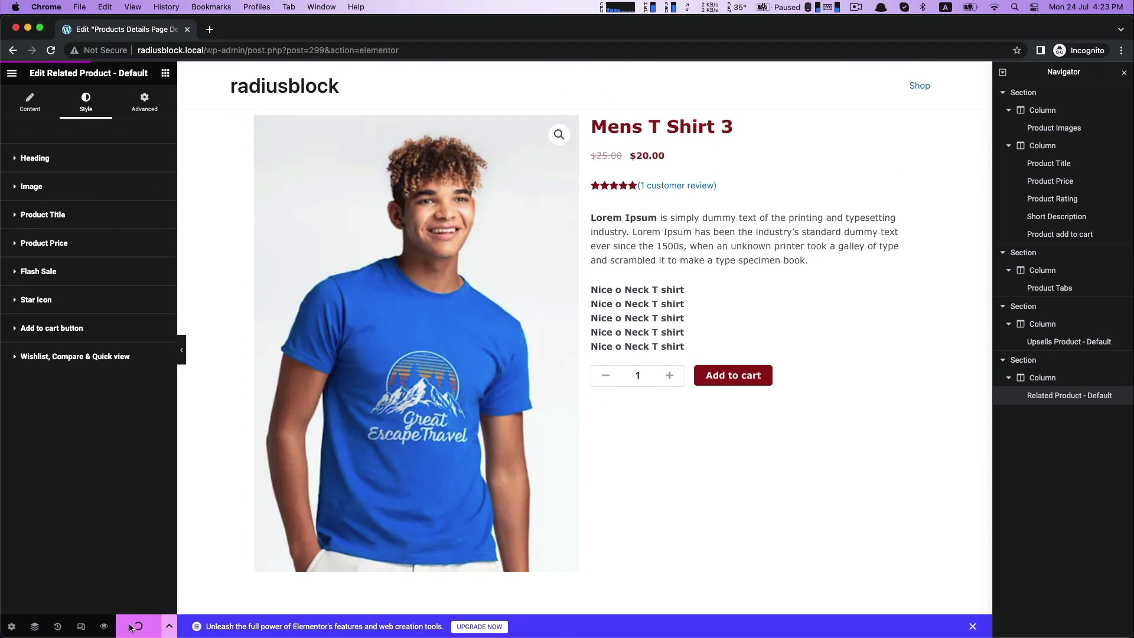
{"action": "right_click", "coordinate": [918, 85]}
{"action": "left_click", "coordinate": [939, 90]}
{"action": "left_click", "coordinate": [266, 29]}
Open the Mens T Shirt 3 product page from the shop listing.
{"action": "scroll", "coordinate": [560, 431], "scroll_direction": "down", "scroll_amount": 1}
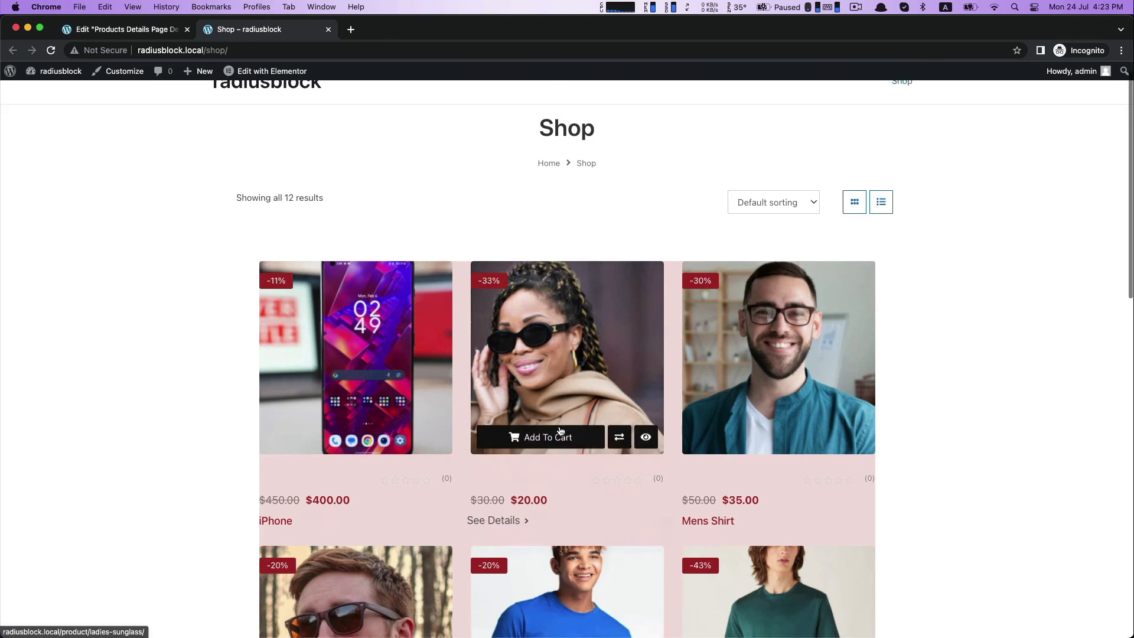
{"action": "scroll", "coordinate": [560, 431], "scroll_direction": "down", "scroll_amount": 4}
{"action": "left_click", "coordinate": [558, 431]}
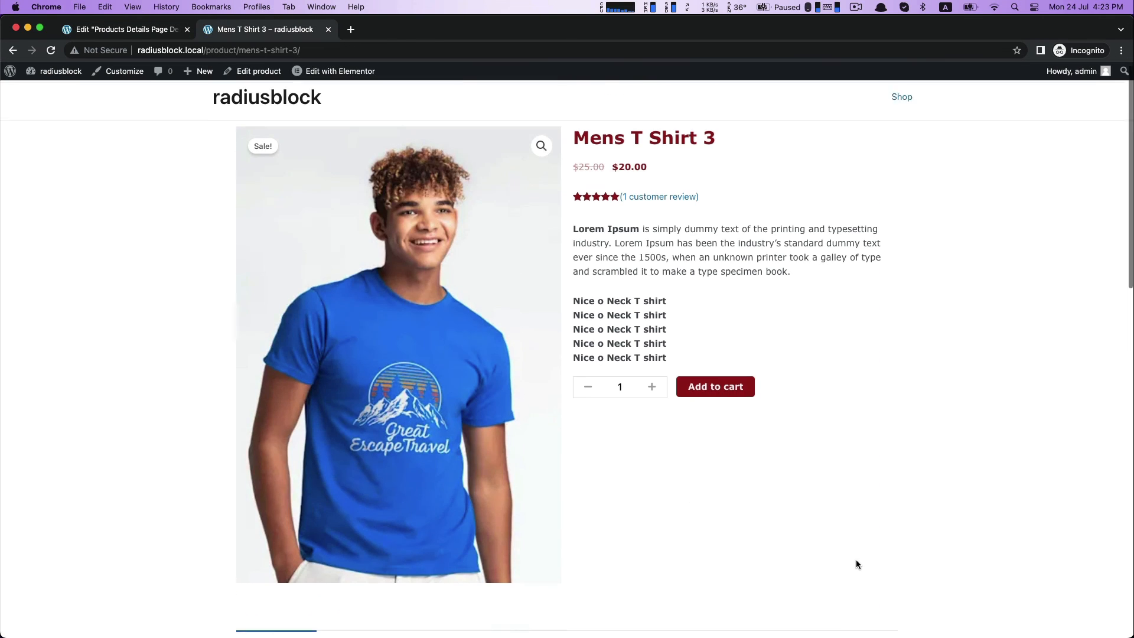
Check the live product page, including the reviews and description tabs, the upsells and the related products.
{"action": "scroll", "coordinate": [856, 559], "scroll_direction": "down", "scroll_amount": 5}
{"action": "left_click", "coordinate": [349, 370]}
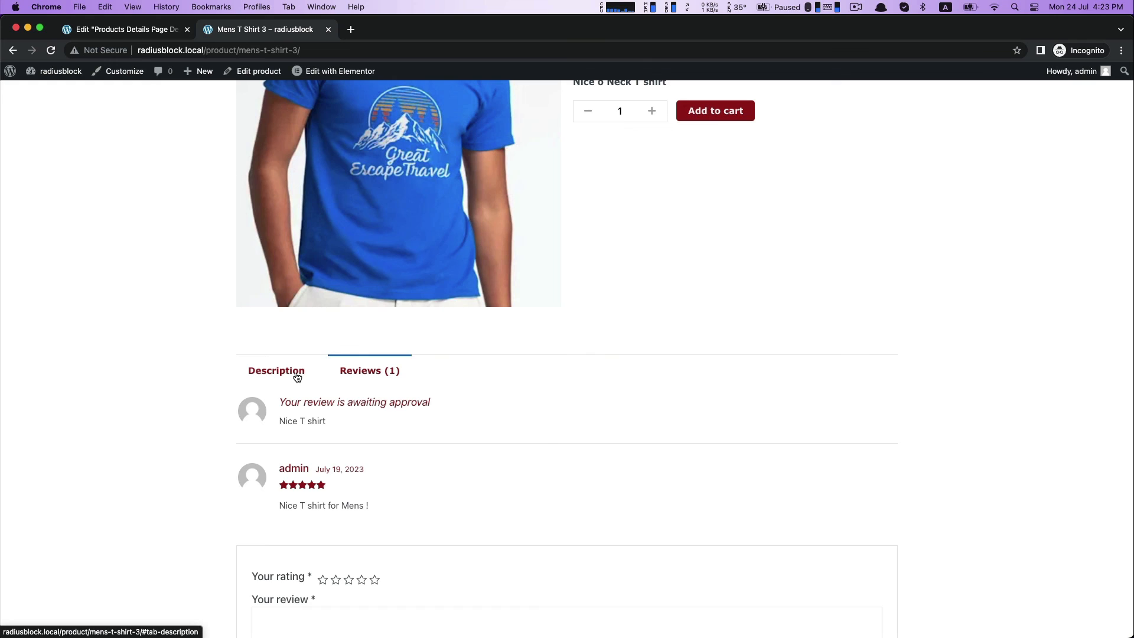
{"action": "left_click", "coordinate": [297, 378]}
{"action": "scroll", "coordinate": [207, 321], "scroll_direction": "down", "scroll_amount": 5}
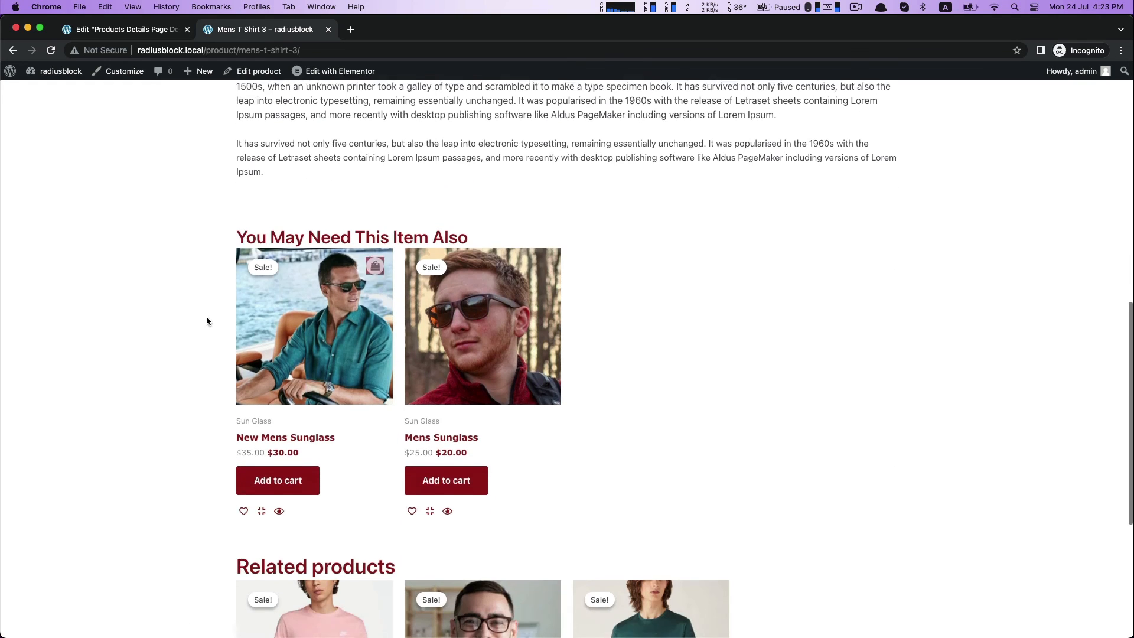
{"action": "scroll", "coordinate": [846, 400], "scroll_direction": "down", "scroll_amount": 5}
{"action": "scroll", "coordinate": [937, 398], "scroll_direction": "up", "scroll_amount": 4}
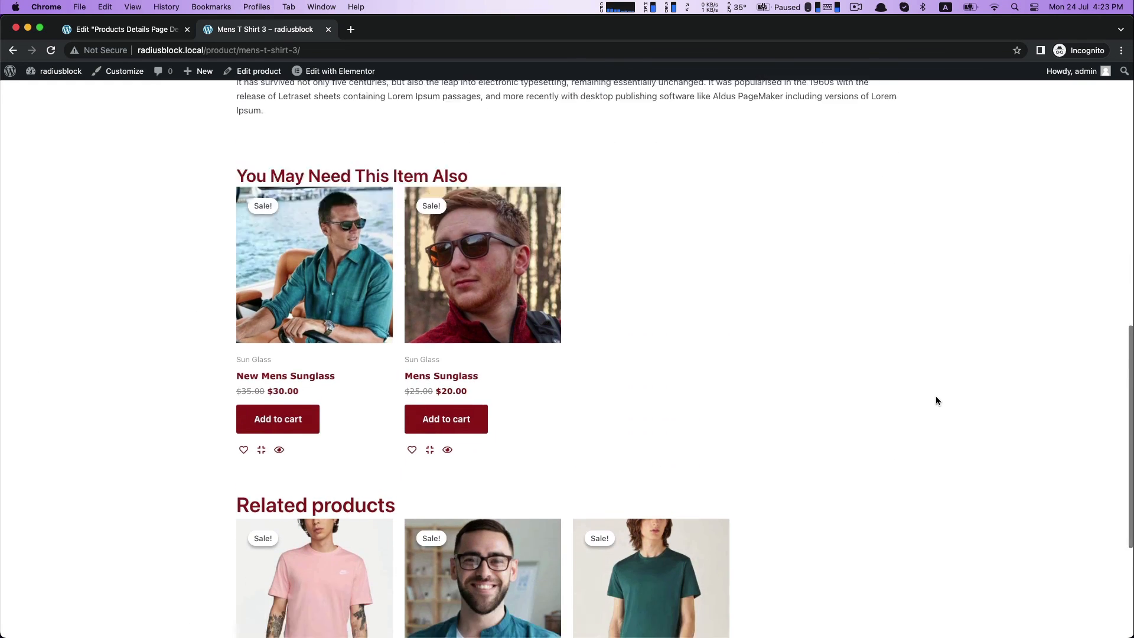
{"action": "scroll", "coordinate": [937, 398], "scroll_direction": "down", "scroll_amount": 5}
{"action": "scroll", "coordinate": [936, 399], "scroll_direction": "up", "scroll_amount": 15}
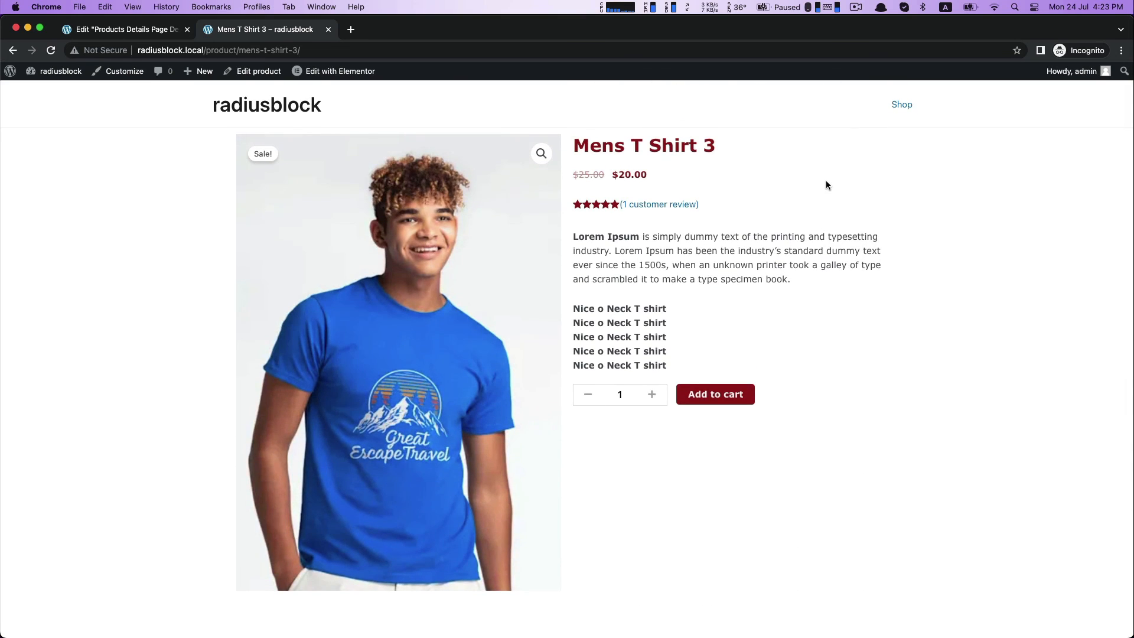